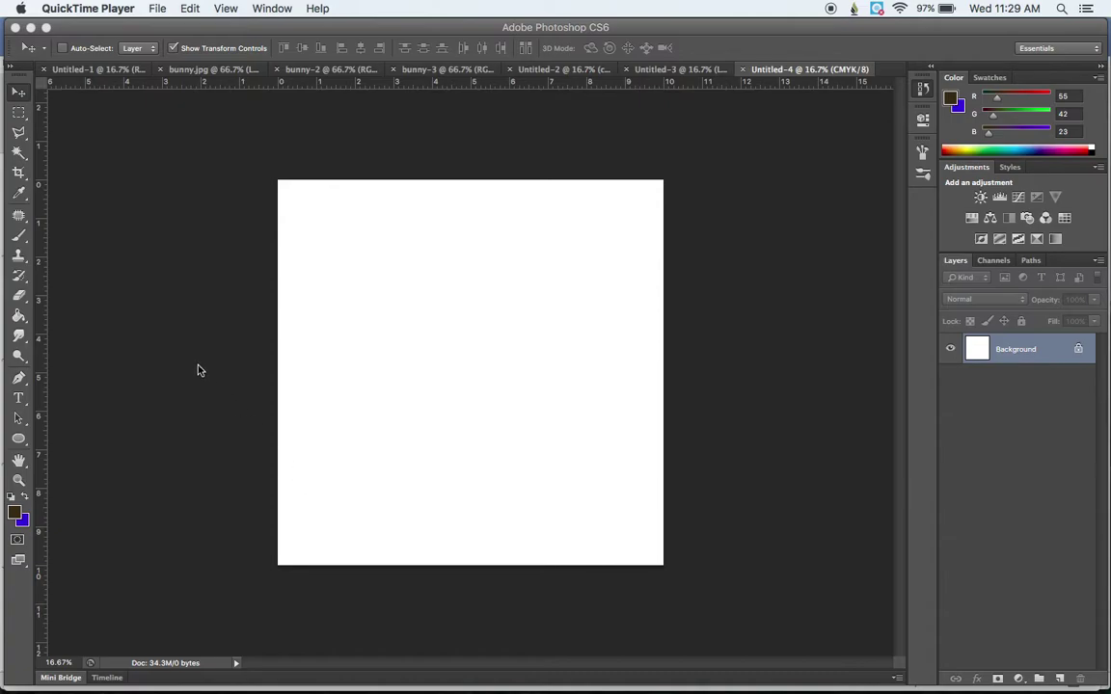
- Switch to Photoshop and add a vertical guide at 50% of the blank canvas
left_click(177, 328)
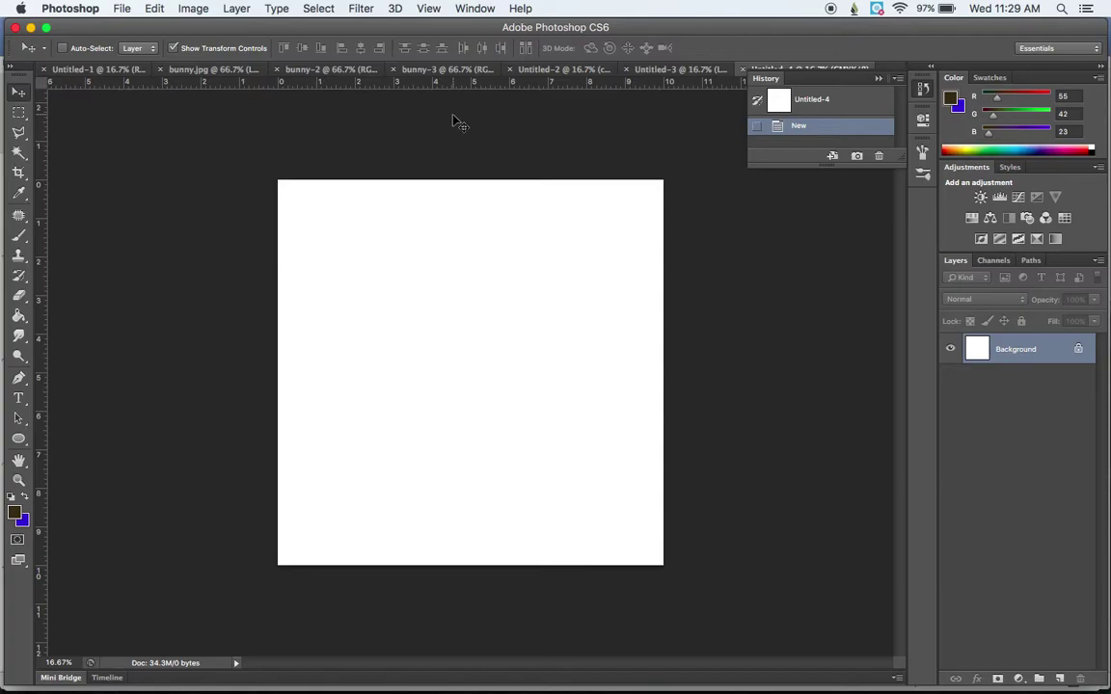
left_click(428, 10)
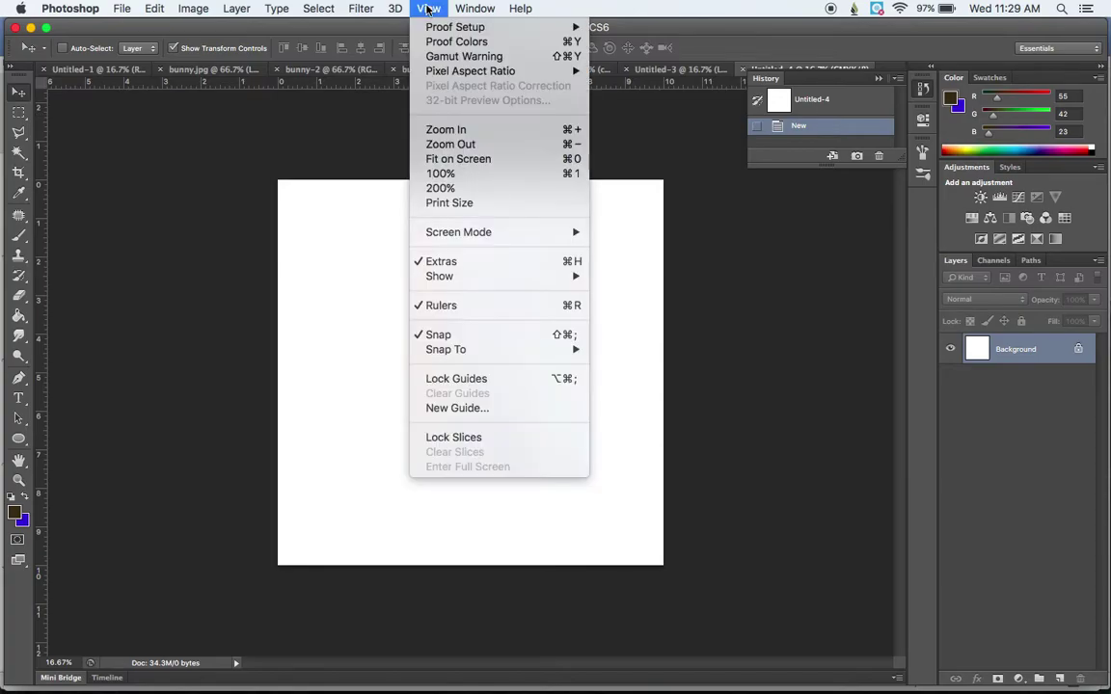
left_click(442, 409)
type("50")
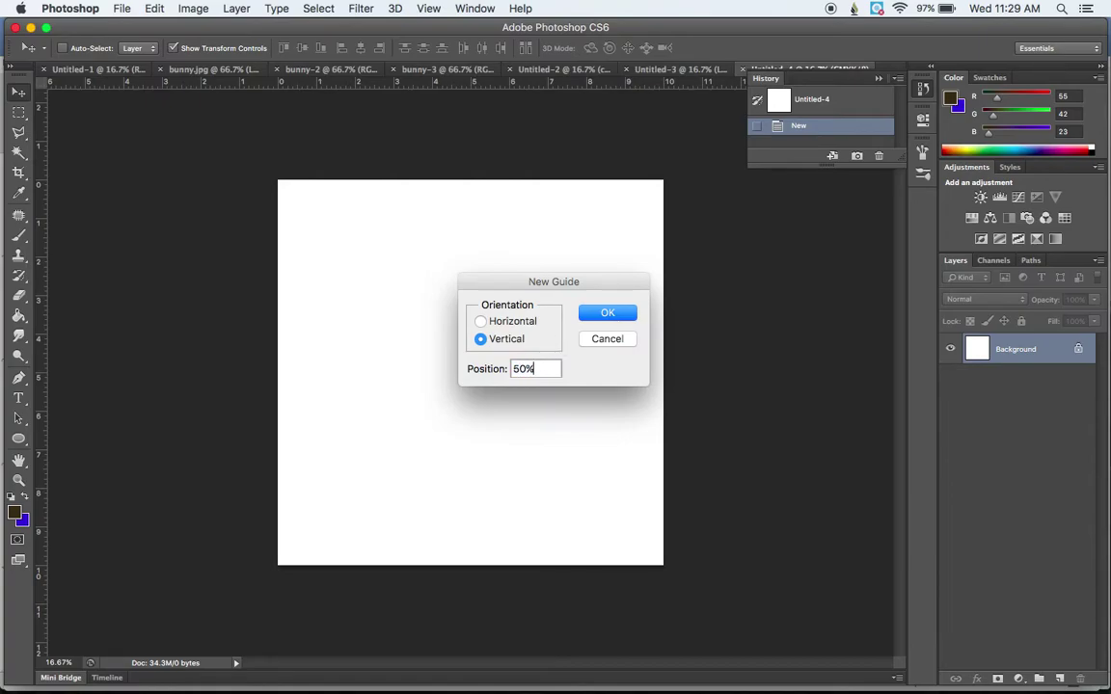
left_click(607, 314)
- Add another vertical guide at 50% of the canvas width
left_click(432, 8)
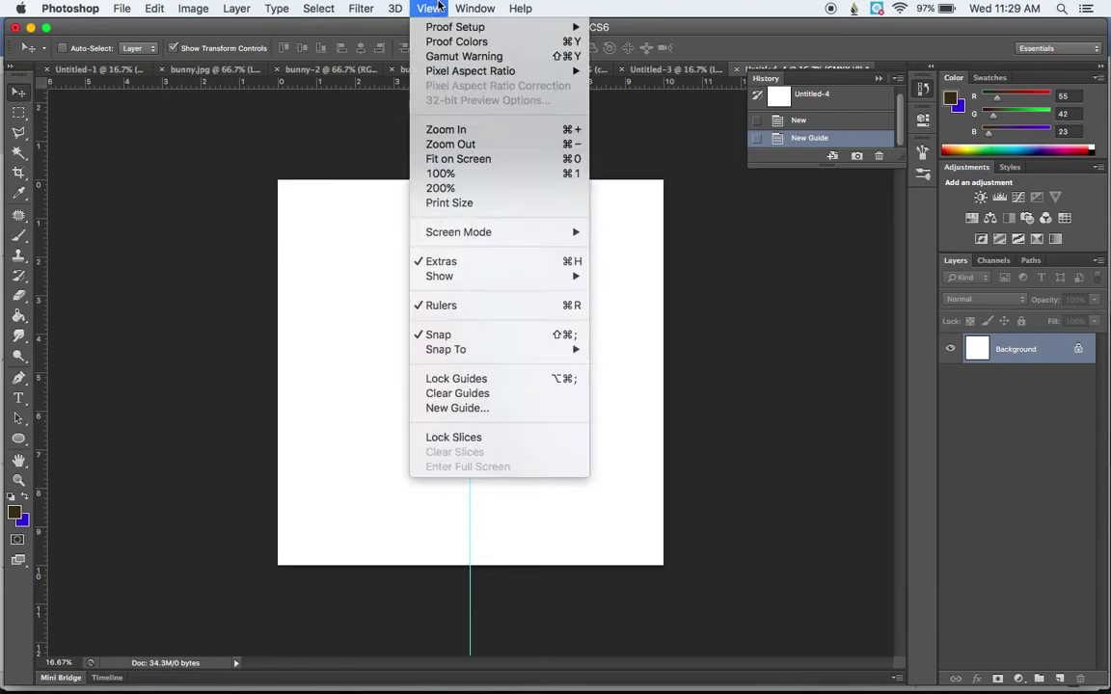
left_click(451, 408)
type("50")
key("Return")
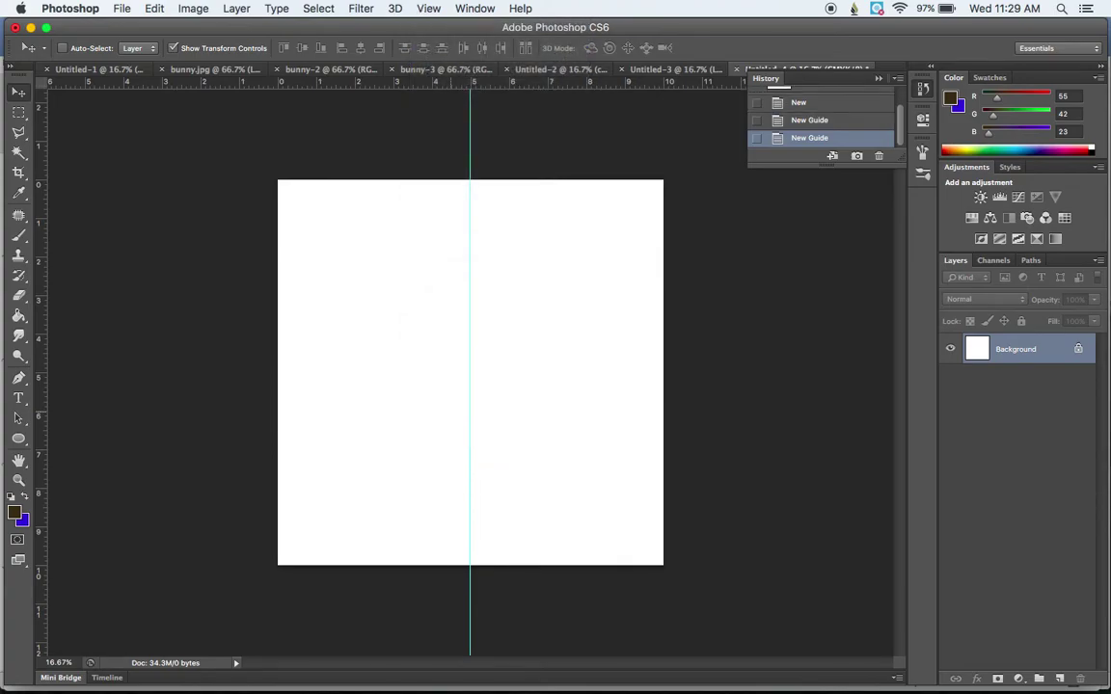
- Add a horizontal guide at 50% of the canvas height
left_click(428, 9)
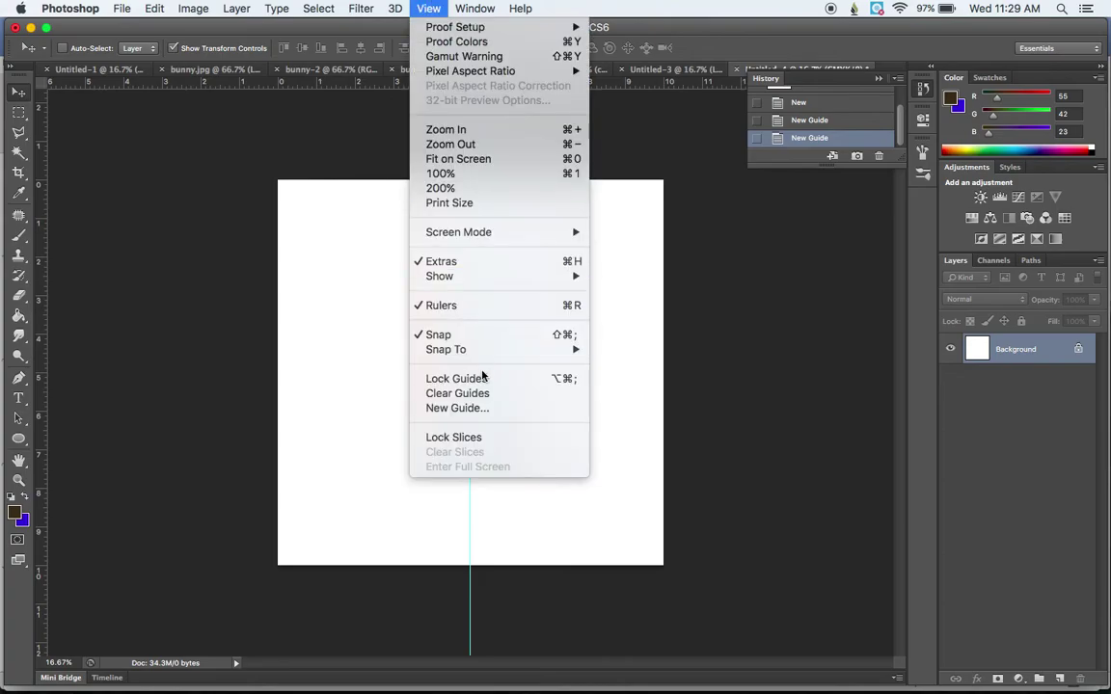
left_click(483, 409)
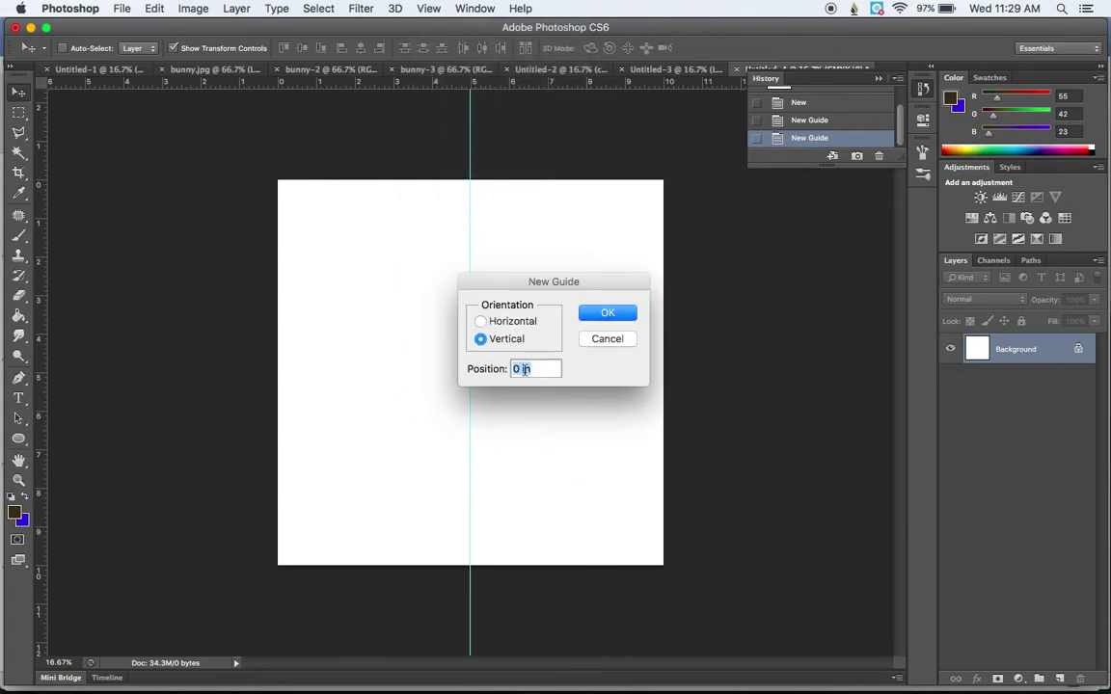
type("50")
left_click(480, 321)
left_click(607, 313)
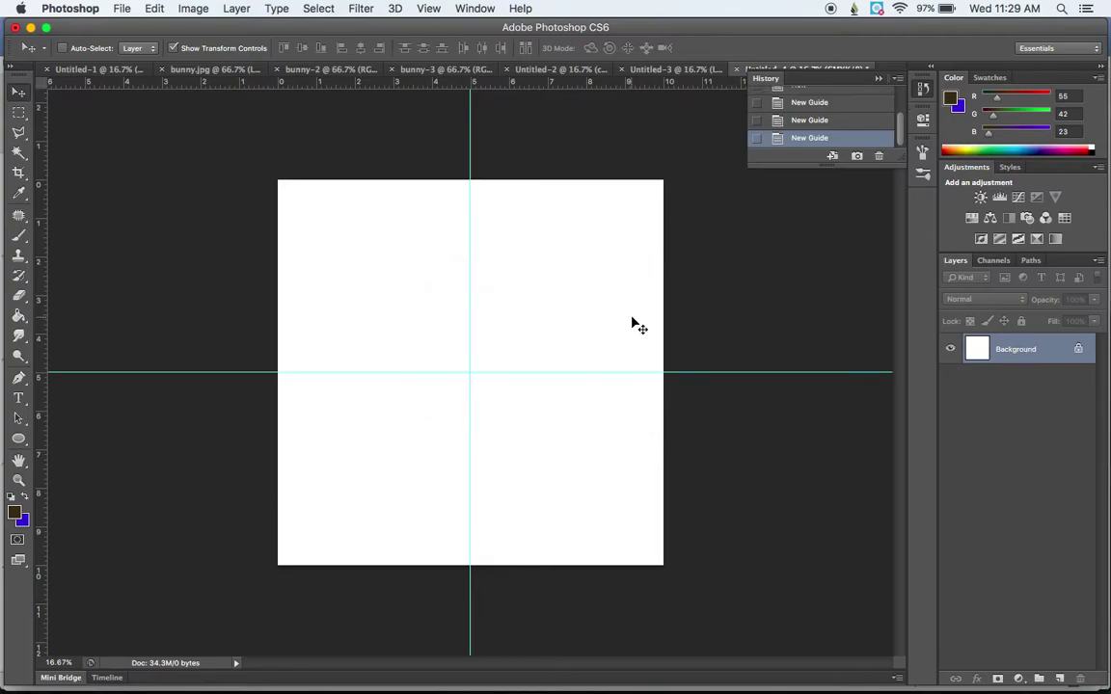
- Add a horizontal guide at 25% of the canvas height
left_click(428, 9)
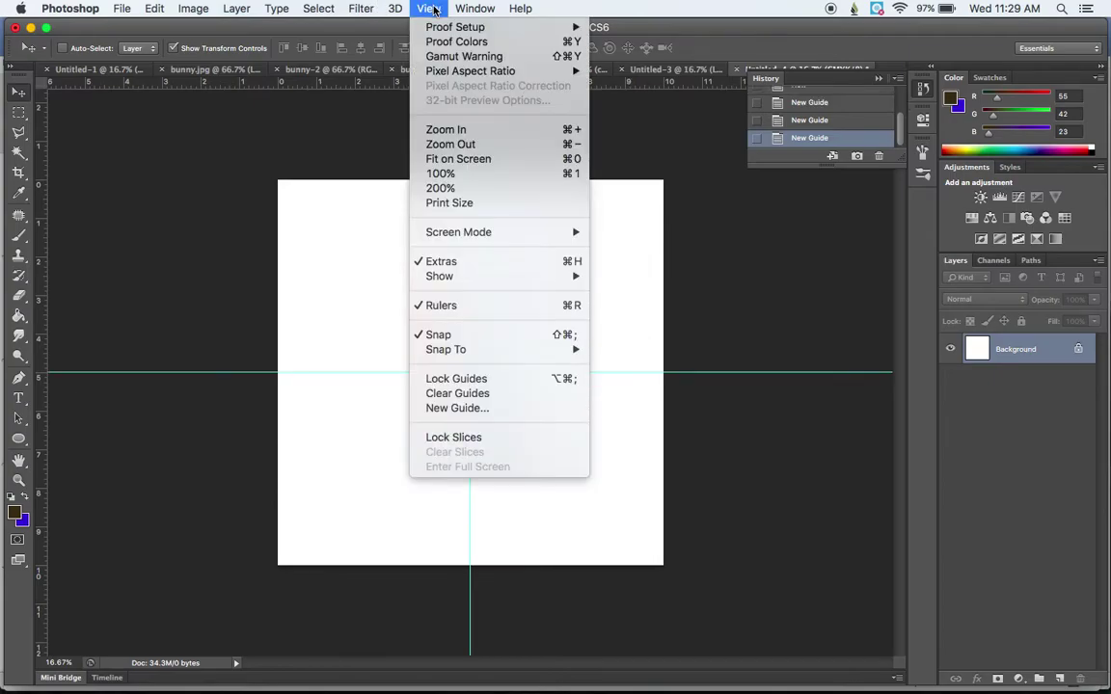
left_click(447, 409)
type("25")
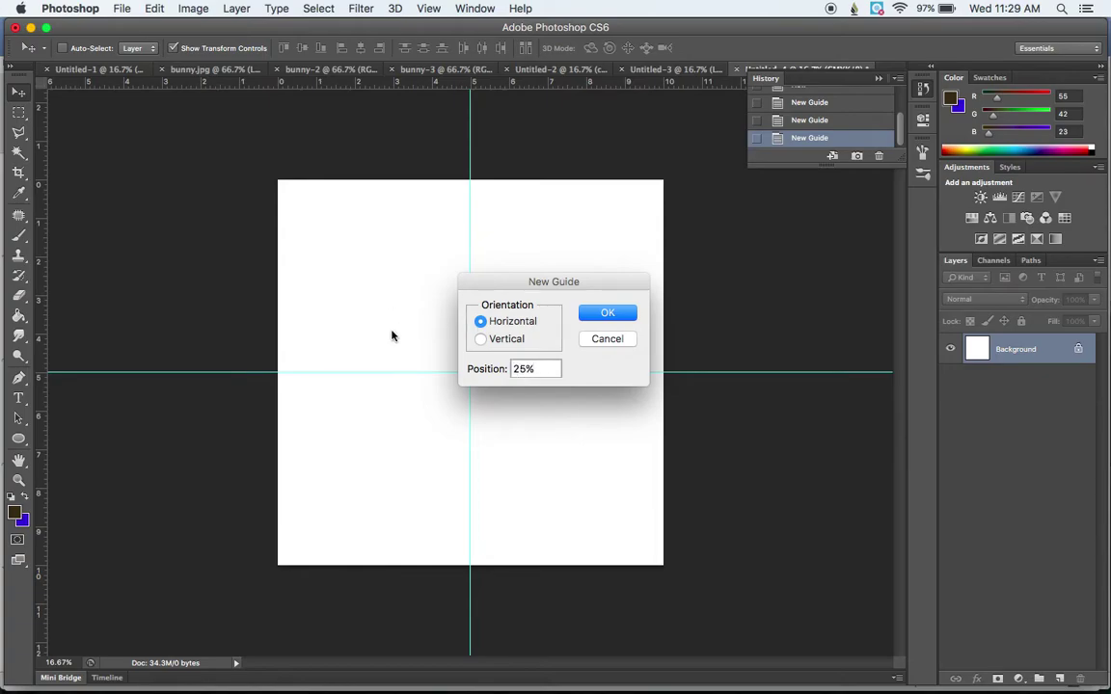
left_click(598, 314)
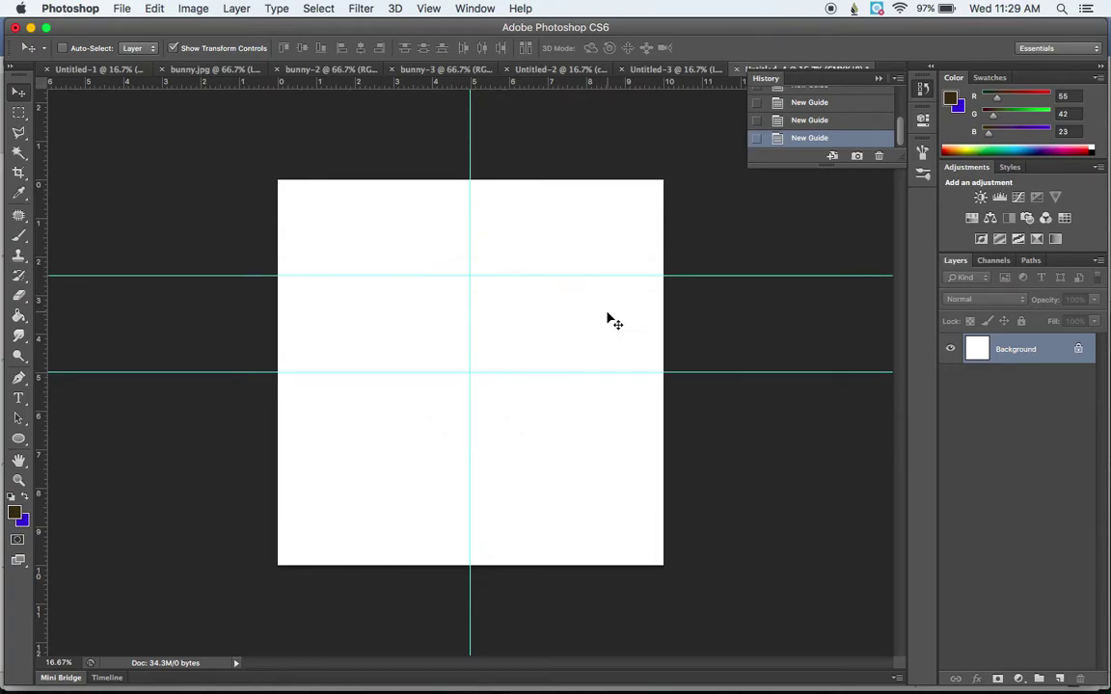
- Add a vertical guide at 25% of the canvas width
left_click(423, 6)
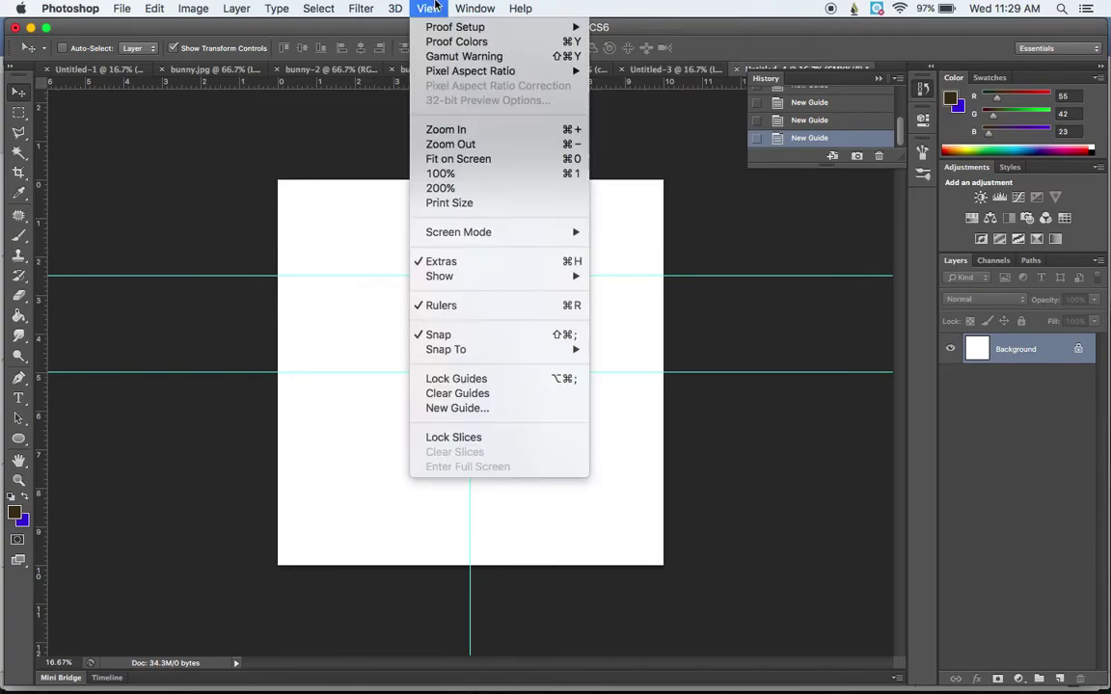
left_click(448, 409)
left_click(480, 338)
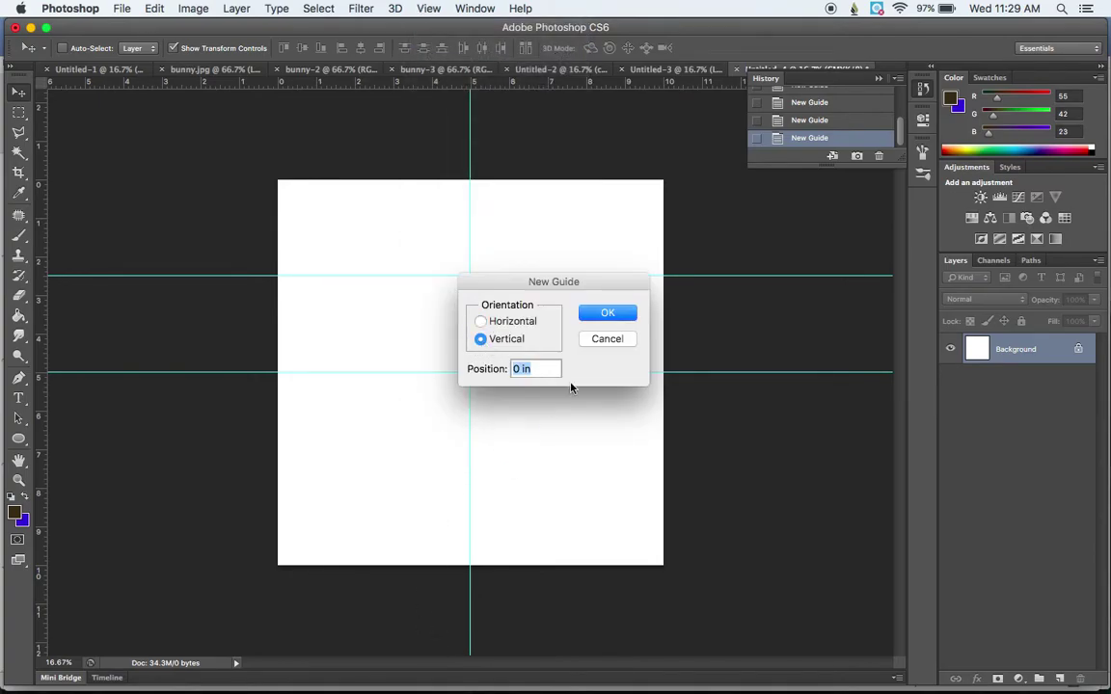
type("25%")
left_click(599, 313)
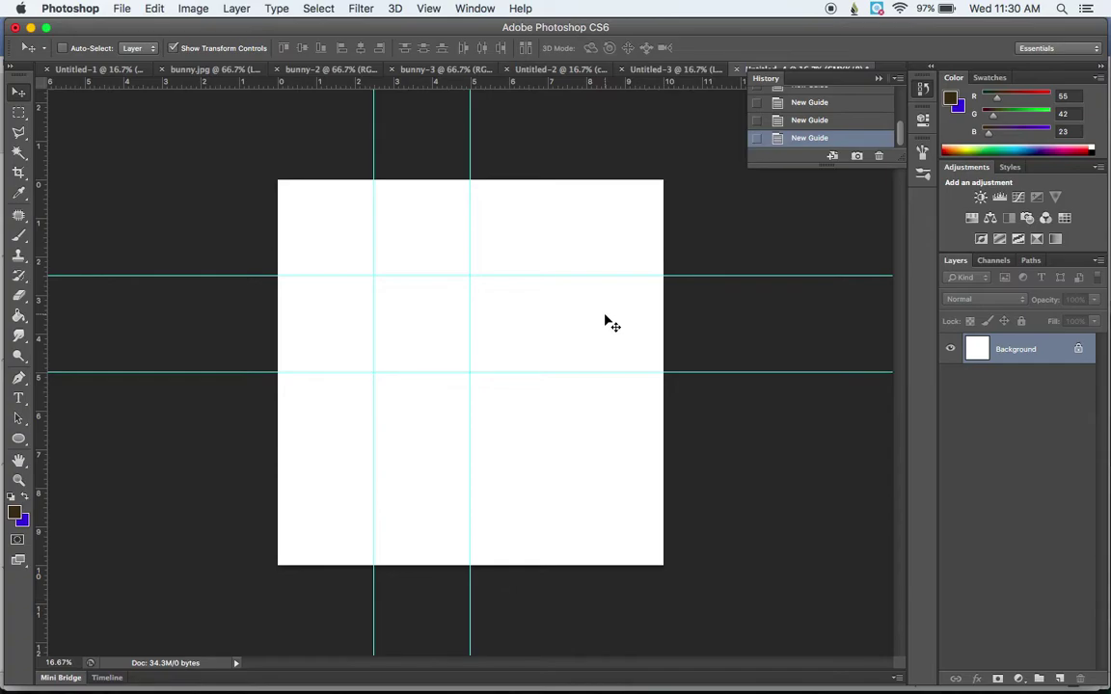
- Search the files for "coffee" and place coffee pot.png at its default size on the canvas
left_click(124, 8)
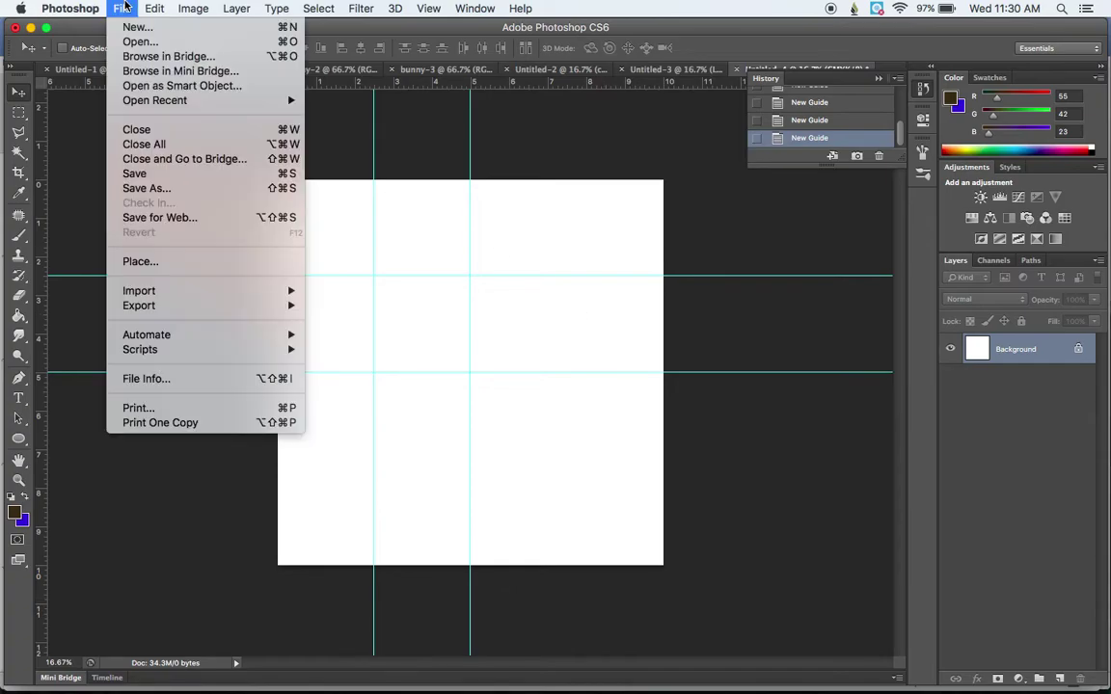
left_click(177, 262)
left_click(790, 123)
type("coffee")
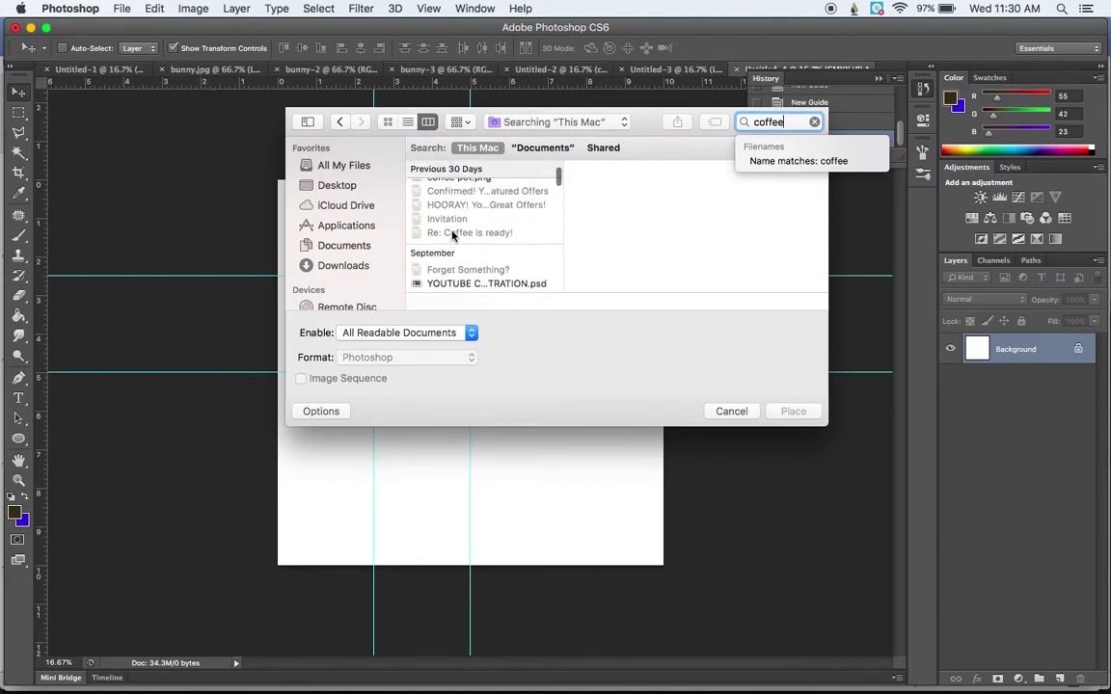
left_click(452, 232)
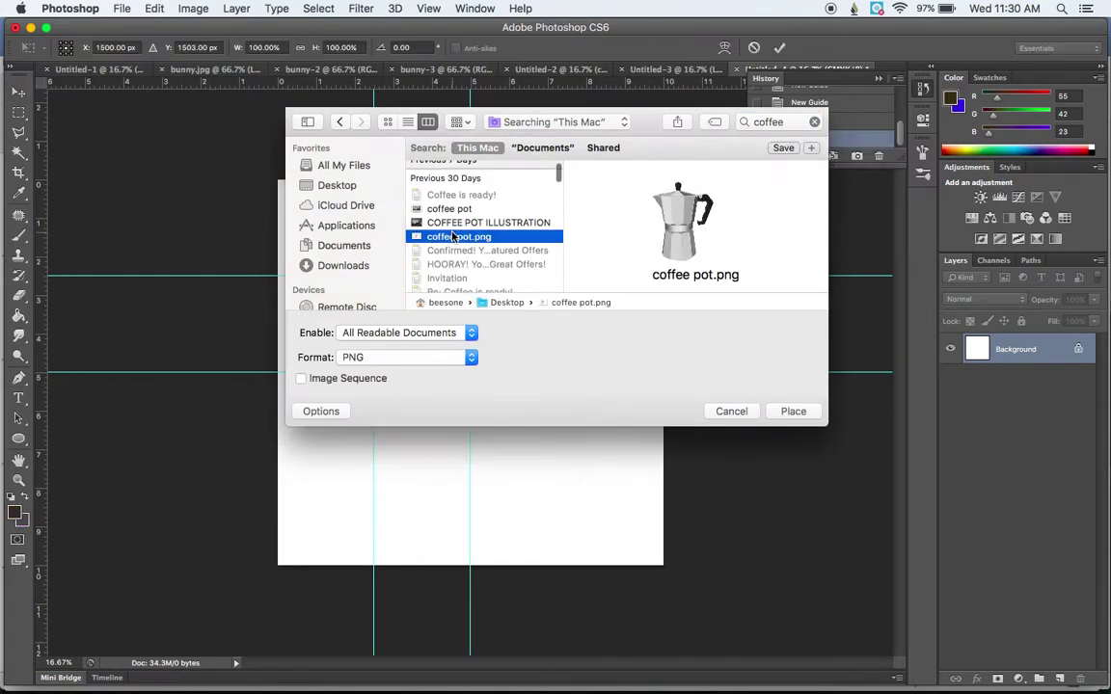
left_click(793, 411)
key("Return")
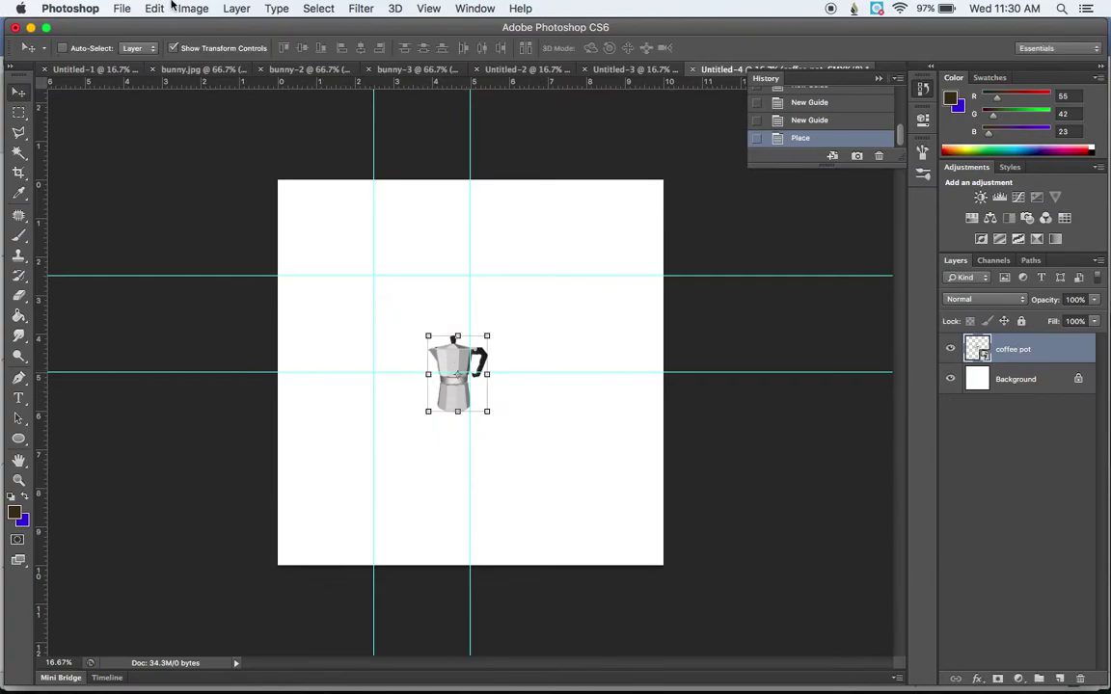
- Search the files for "thermos" and place the green thermos copy.png on the canvas
left_click(116, 8)
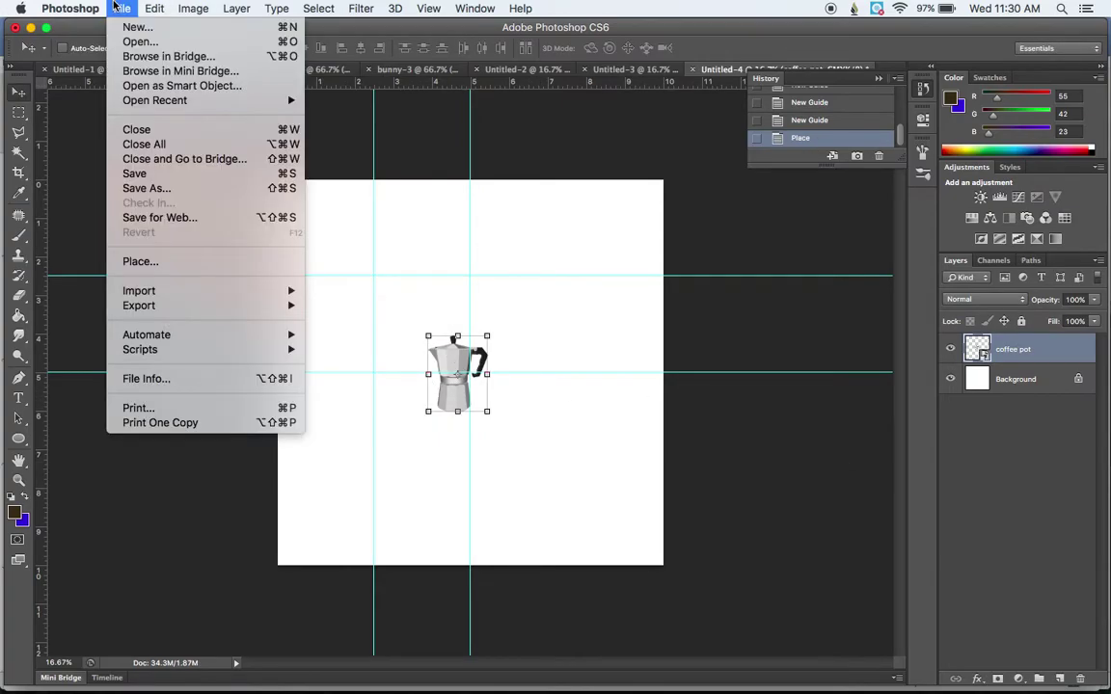
left_click(163, 263)
left_click(787, 121)
type("thermos")
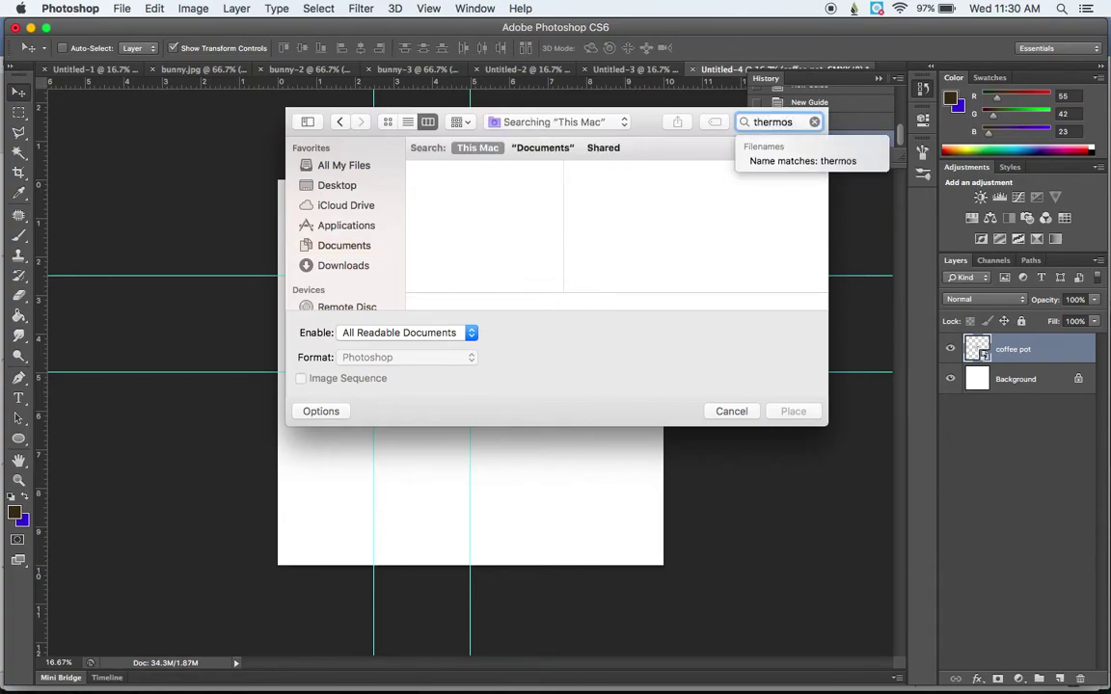
left_click(463, 235)
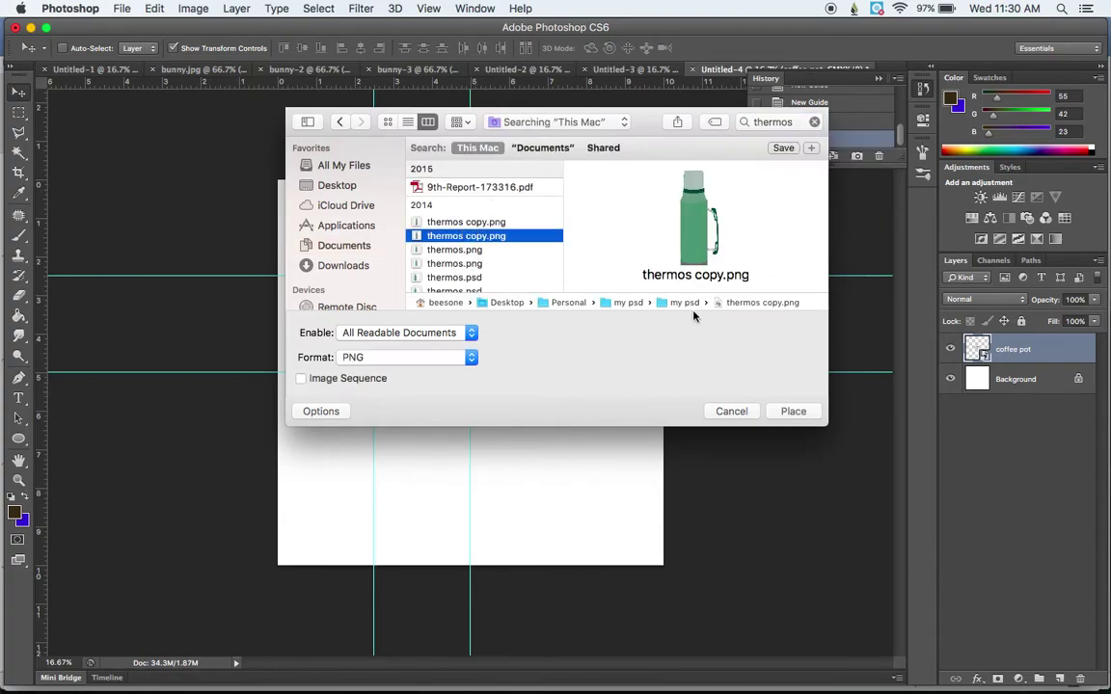
left_click(790, 410)
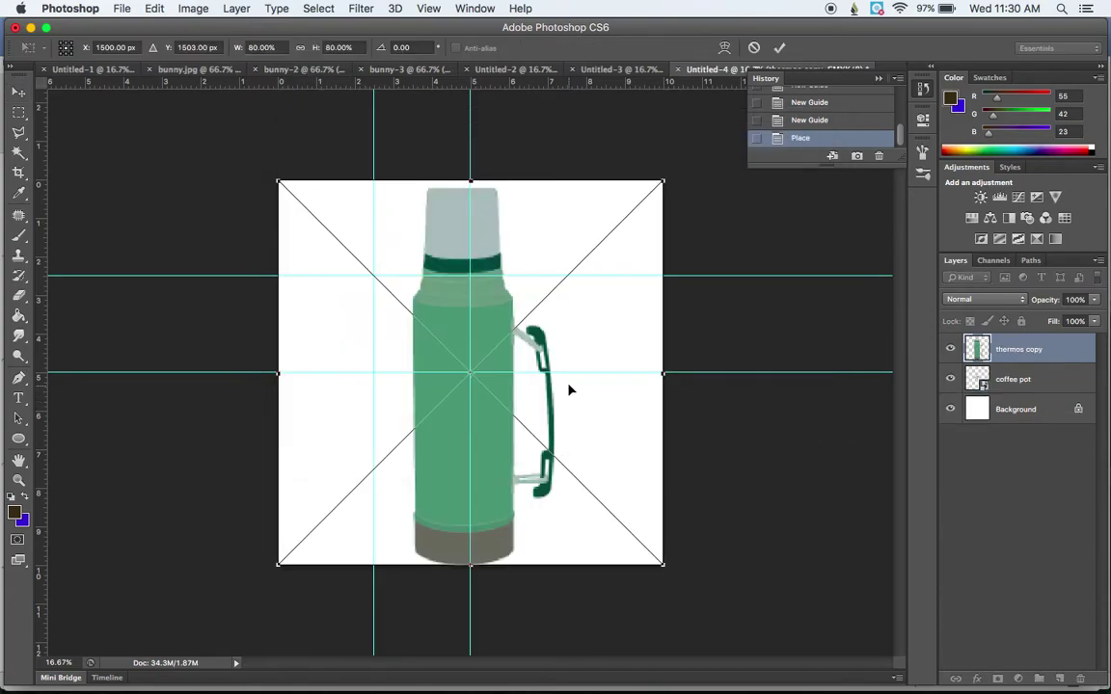
key("Return")
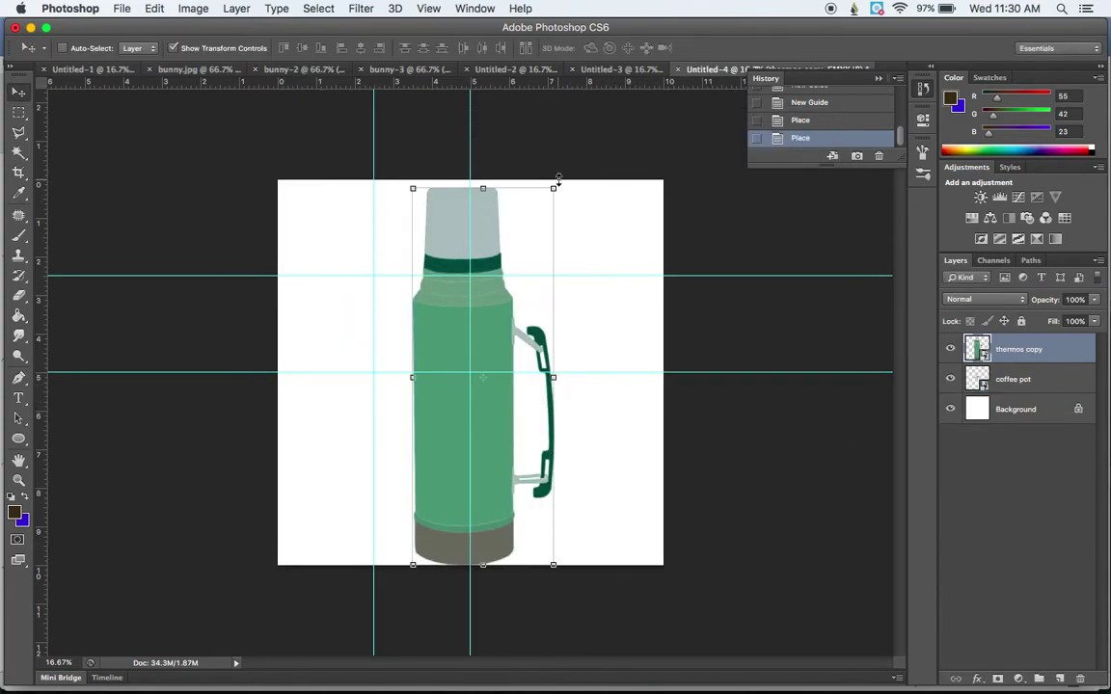
- Scale the thermos down proportionally to about 17% and position it above the coffee pot
key("ctrl+t")
left_click_drag(417, 278, 532, 205)
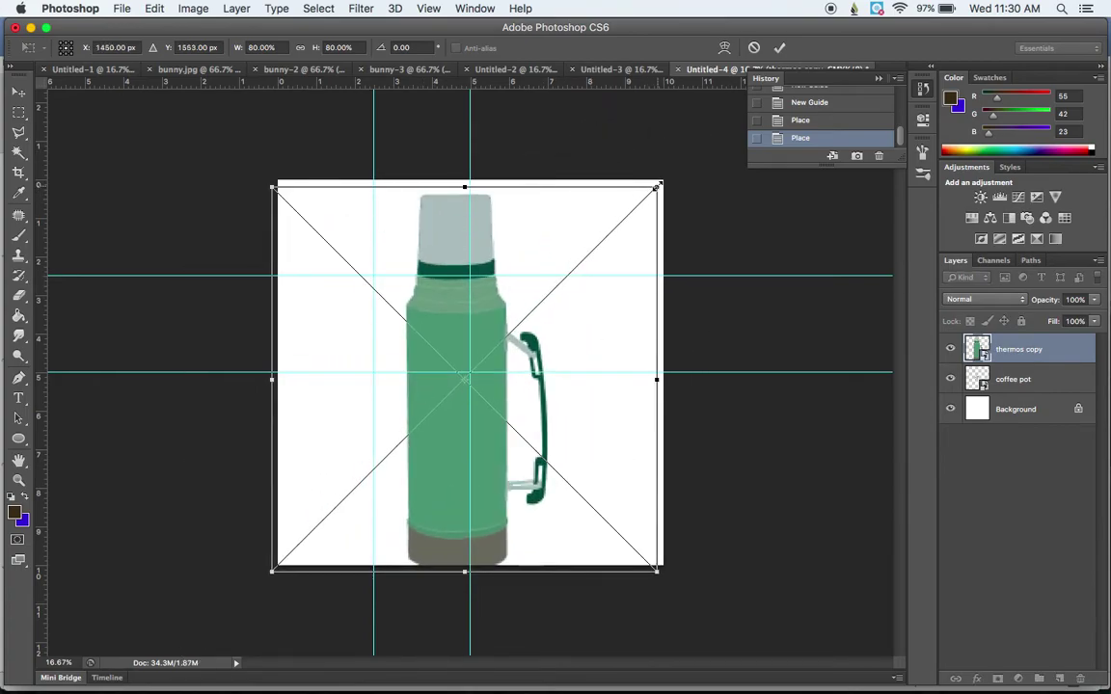
left_click_drag(659, 185, 453, 243)
key("Return")
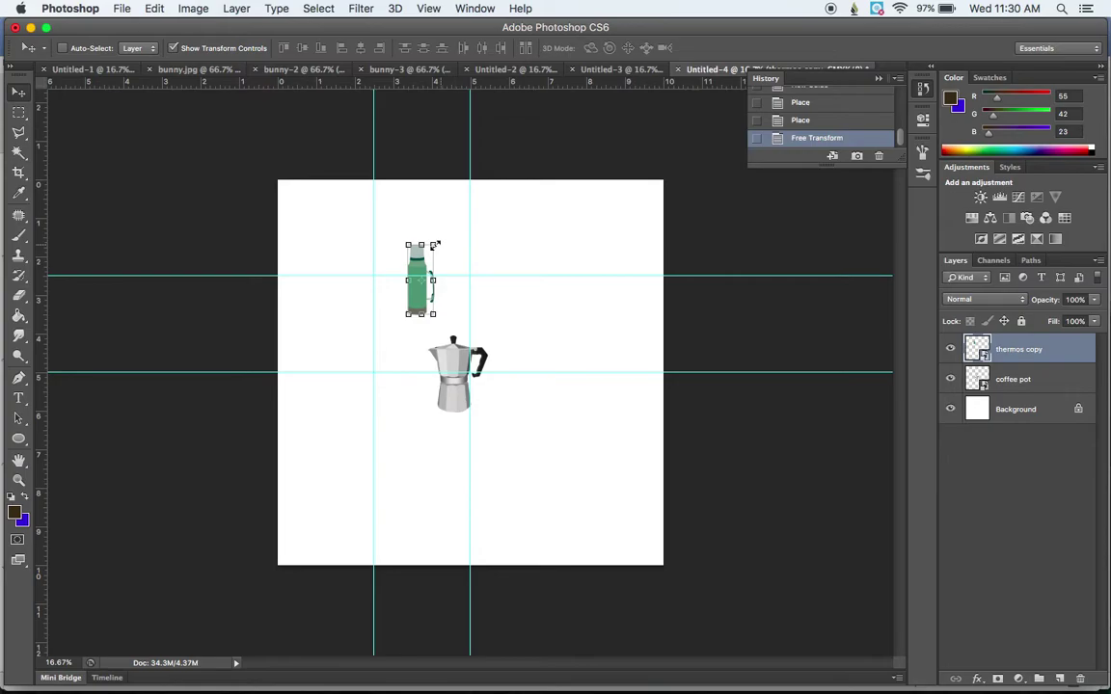
left_click_drag(435, 246, 469, 229)
key("Return")
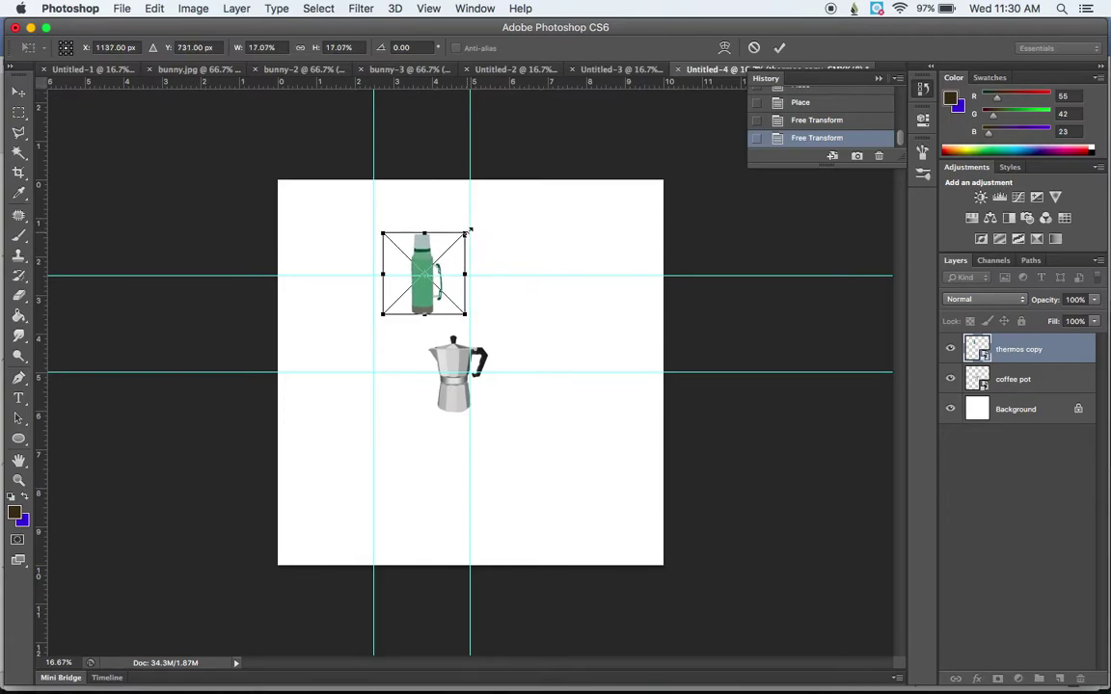
key("Return")
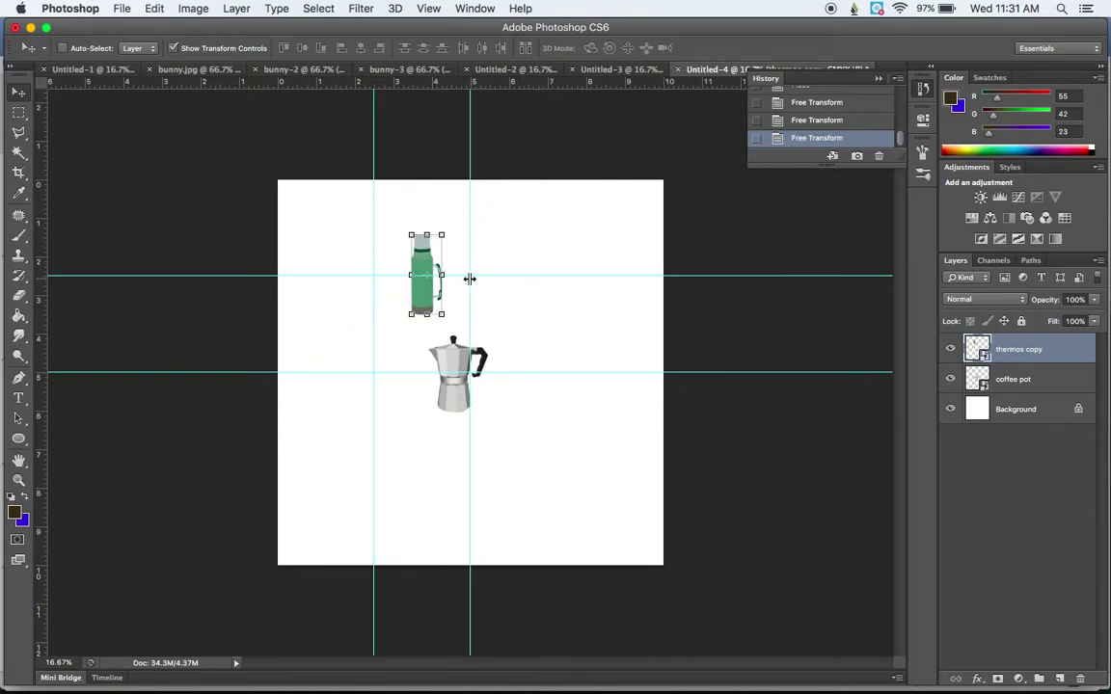
- Check whether snapping to guides is enabled
left_click(427, 8)
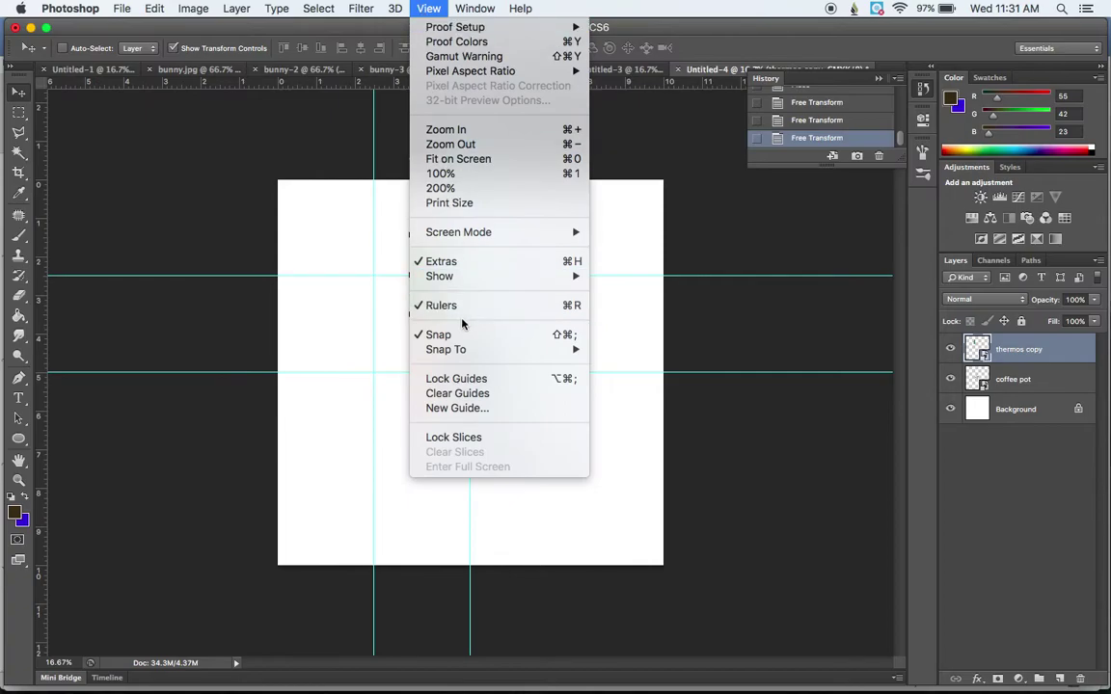
mouse_move(448, 349)
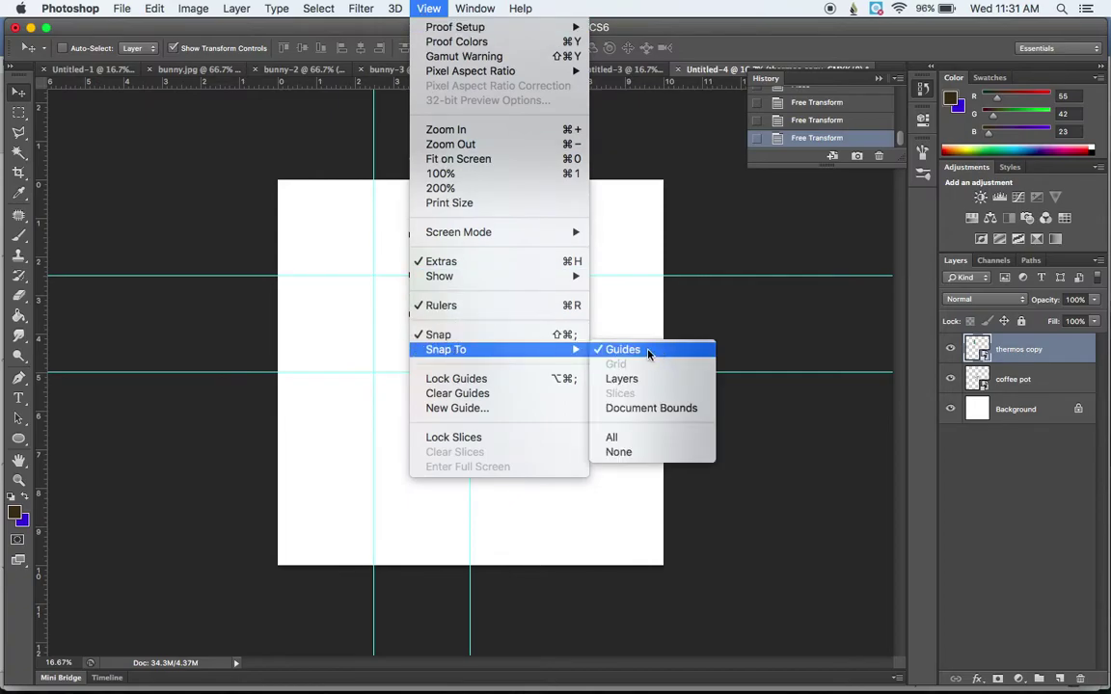
left_click(425, 10)
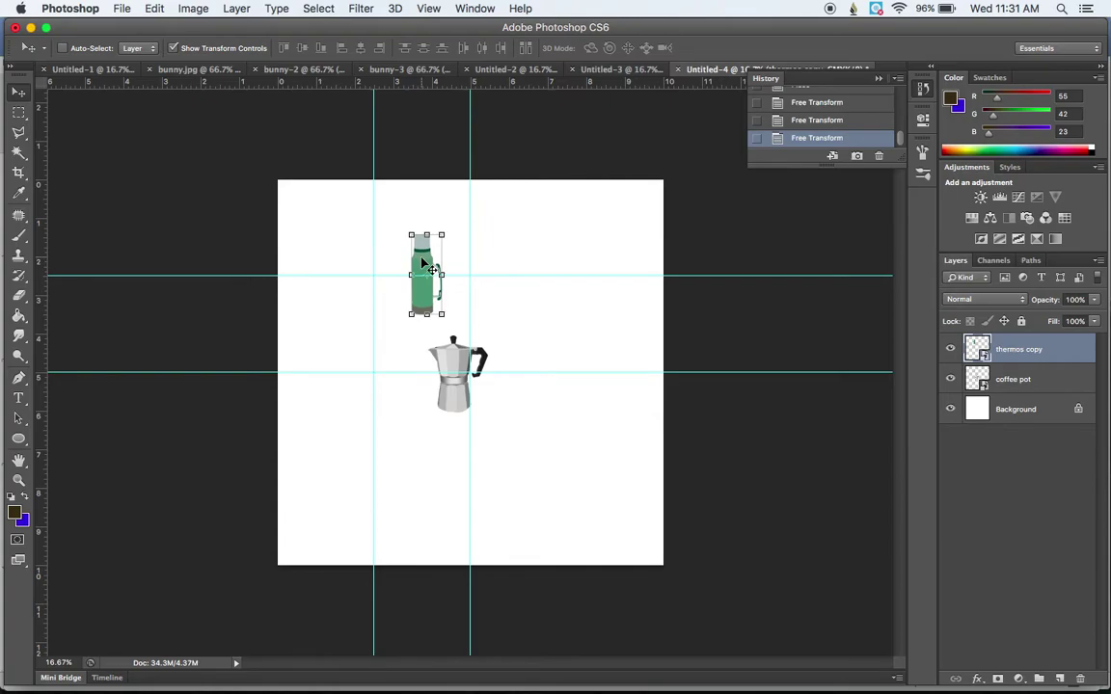
- Snap the thermos to the vertical centre guide with its base on the 25% horizontal guide and scale it to about 19.4%
left_click_drag(421, 262, 478, 199)
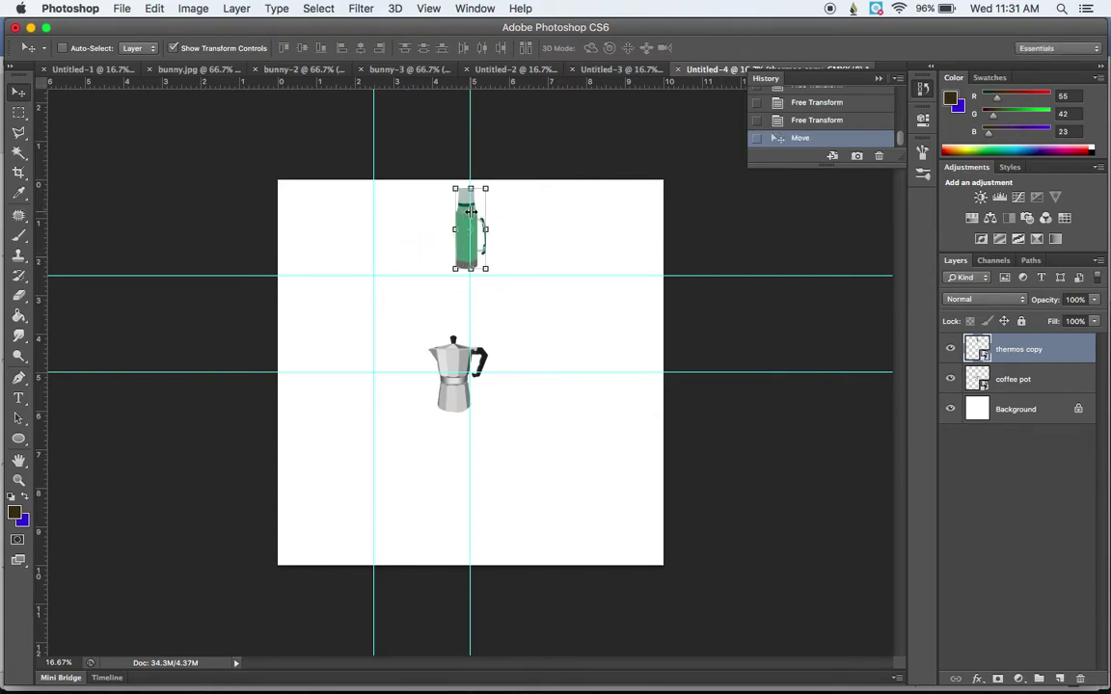
left_click(488, 190)
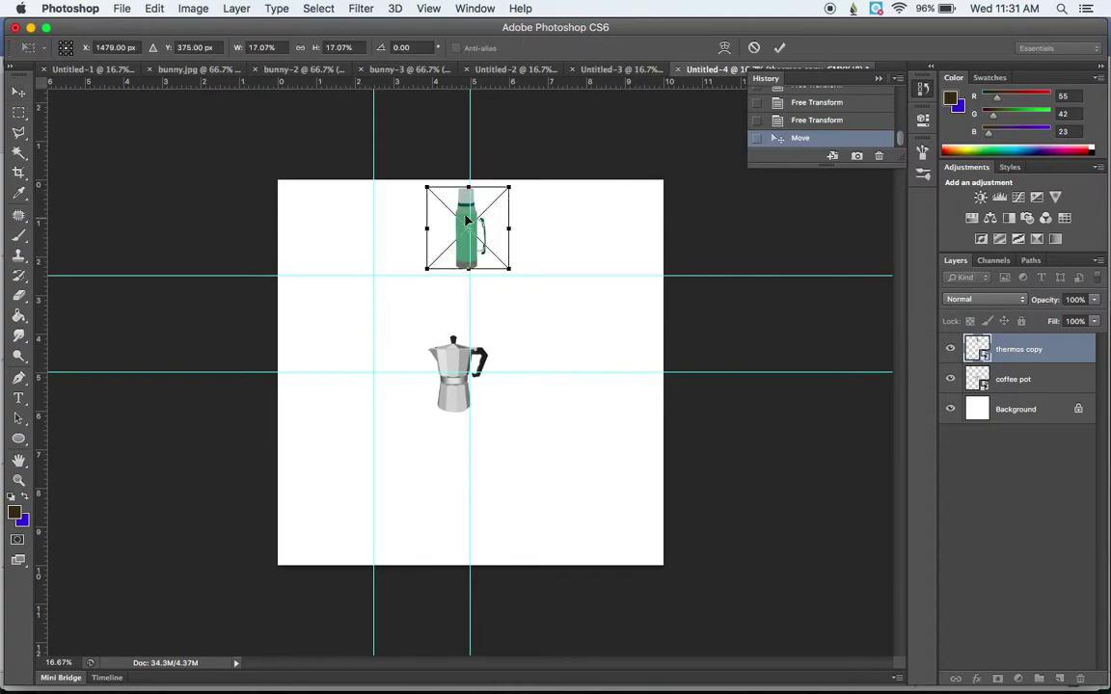
mouse_move(463, 213)
left_mouse_down()
mouse_move(468, 224)
mouse_move(467, 198)
mouse_move(466, 225)
left_mouse_up()
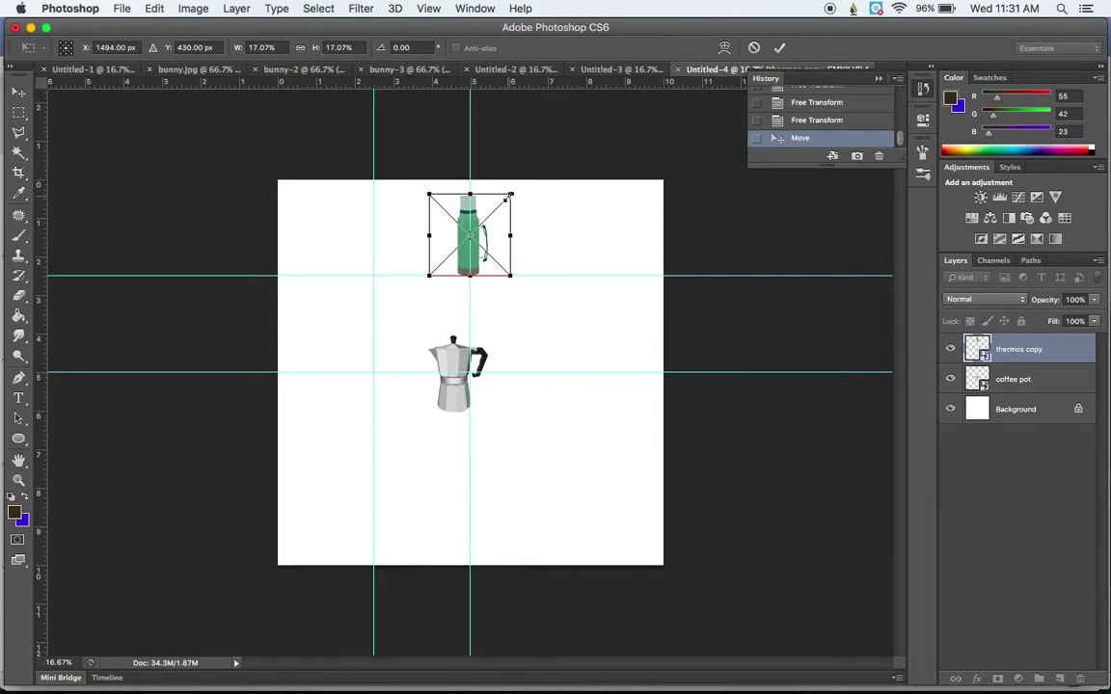
left_click_drag(508, 196, 502, 223)
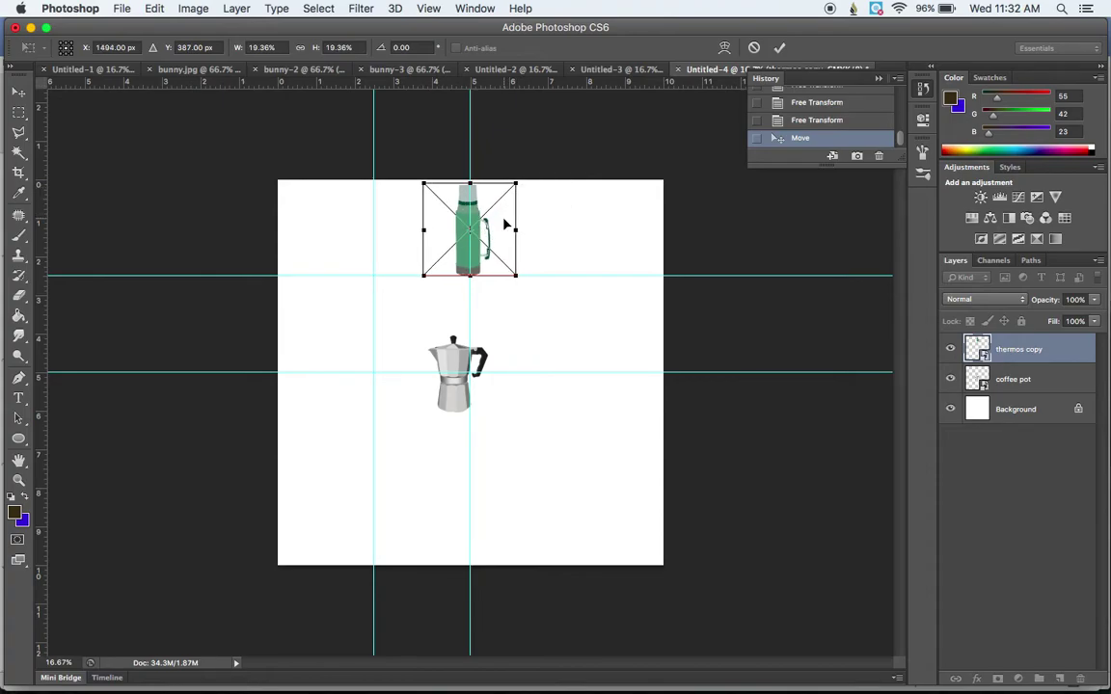
key("Return")
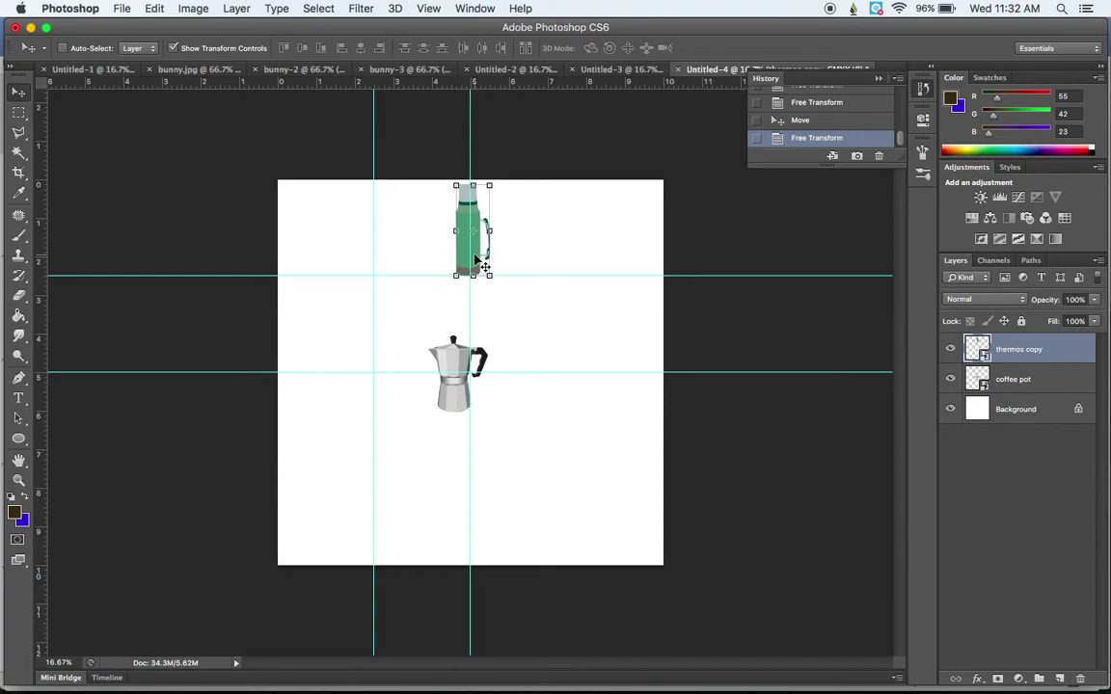
- Duplicate the thermos, rotate the copy to -90° and snap its base to the 25% vertical guide, centred on the horizontal centre guide
right_click(1030, 353)
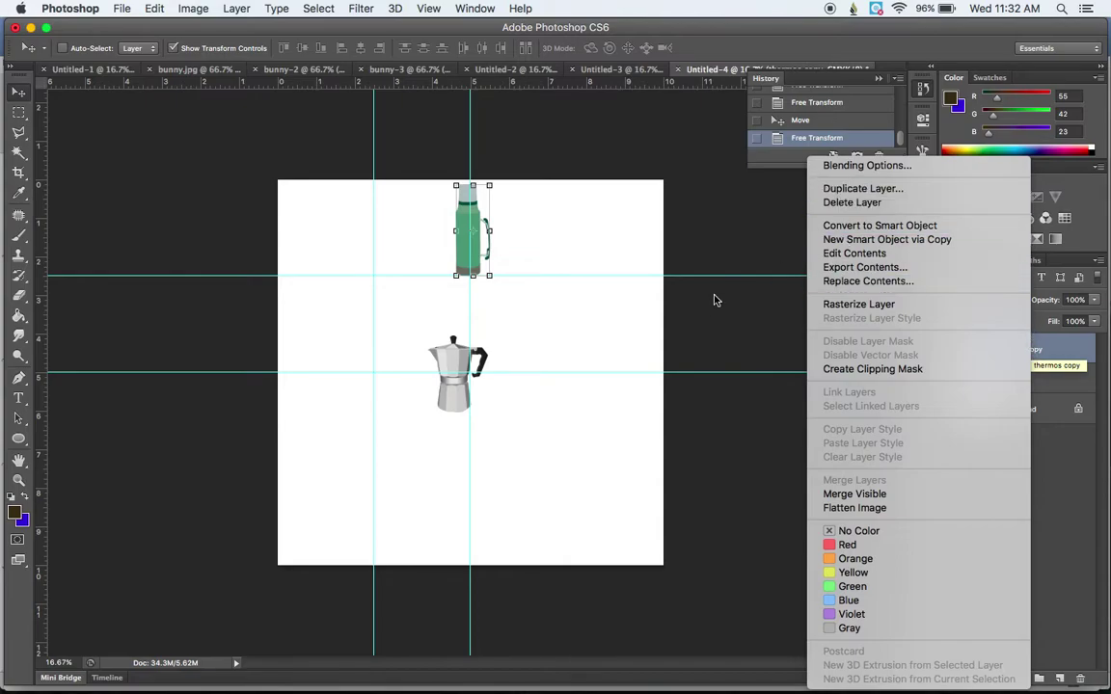
left_click(601, 284)
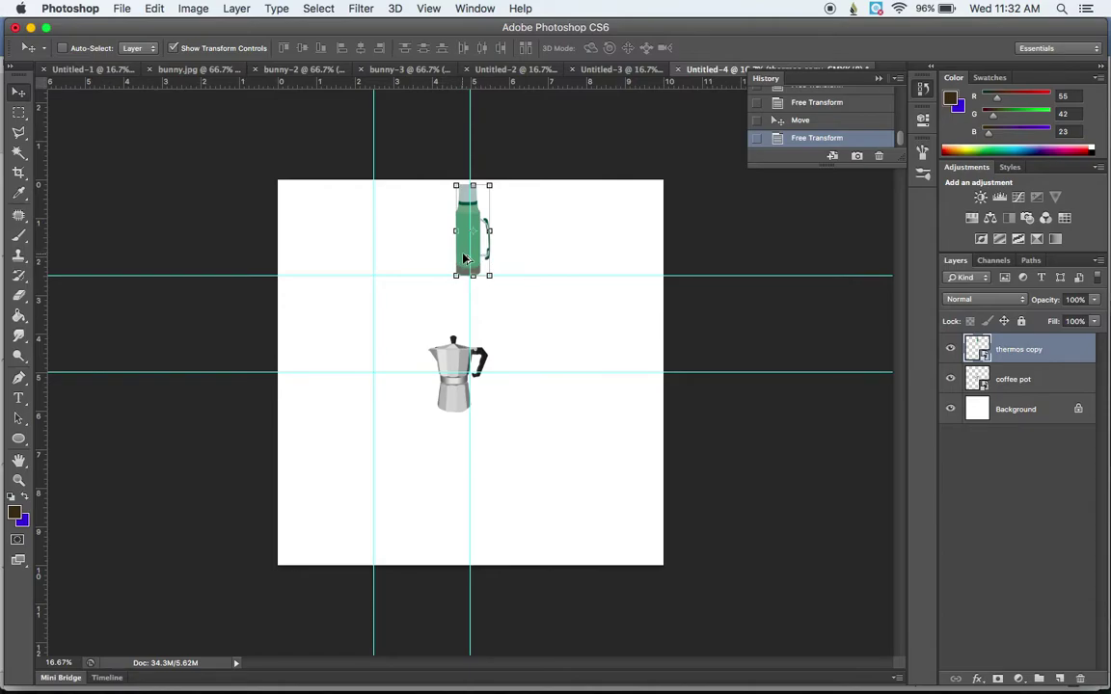
left_click_drag(463, 258, 357, 312)
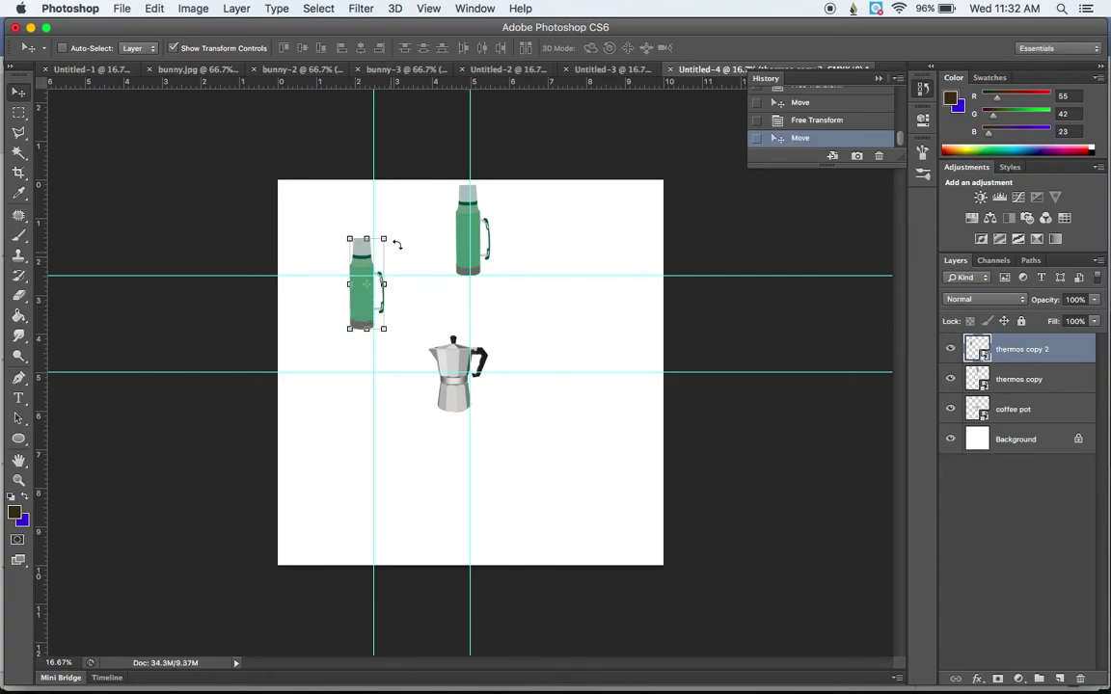
key("super+t")
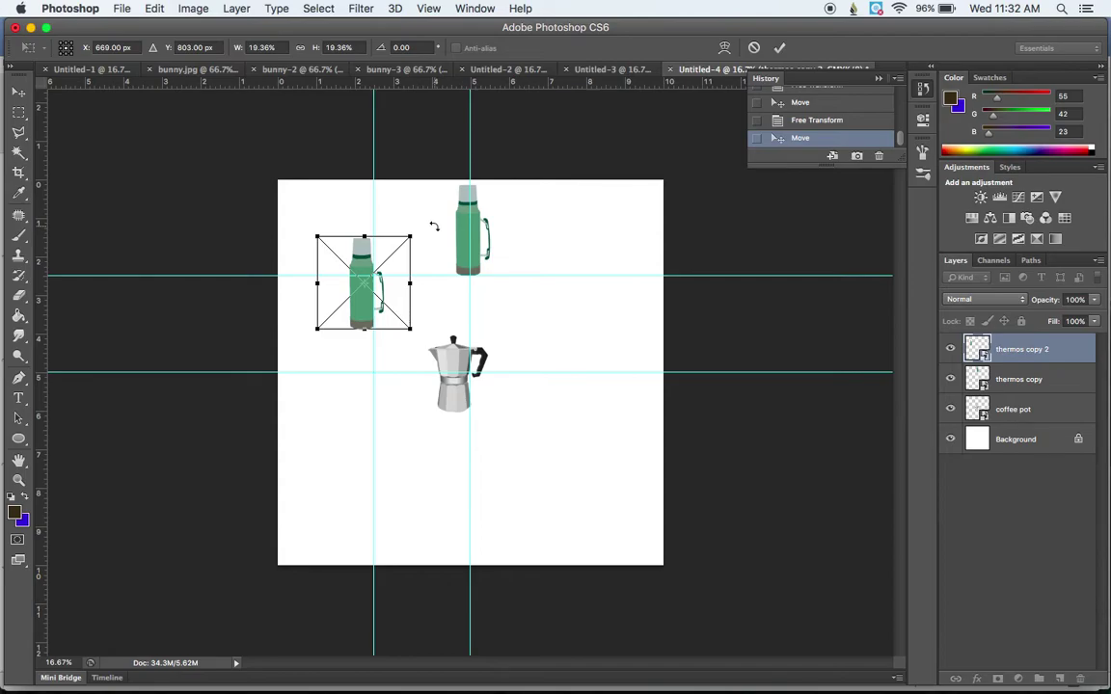
left_click_drag(434, 225, 317, 219)
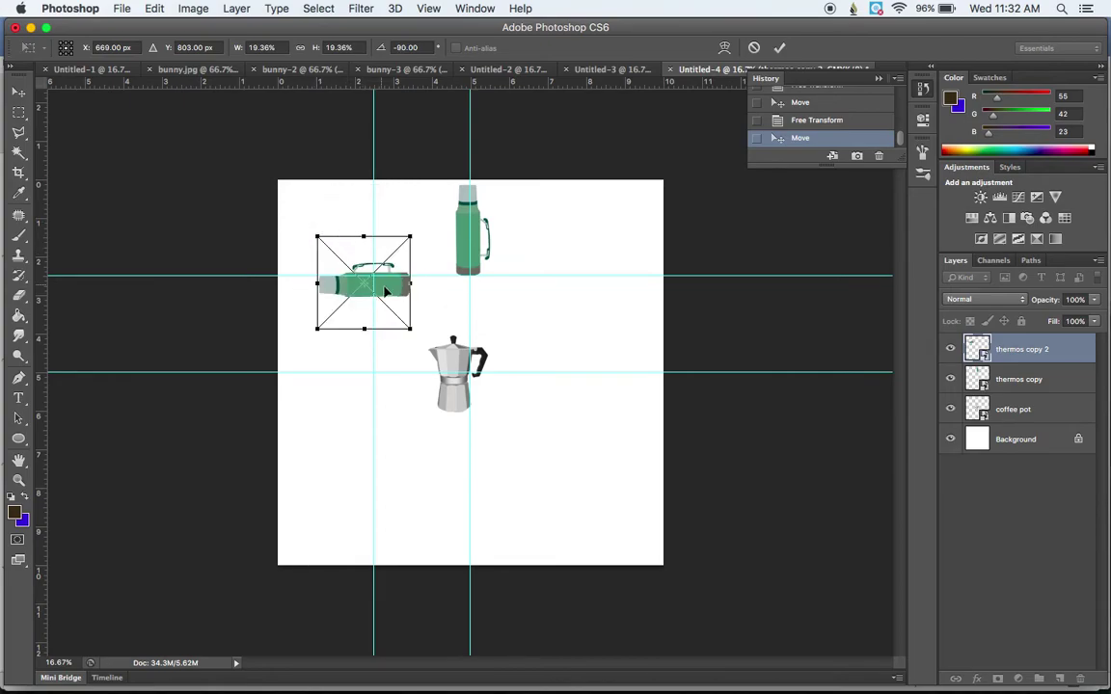
left_click_drag(380, 298, 348, 379)
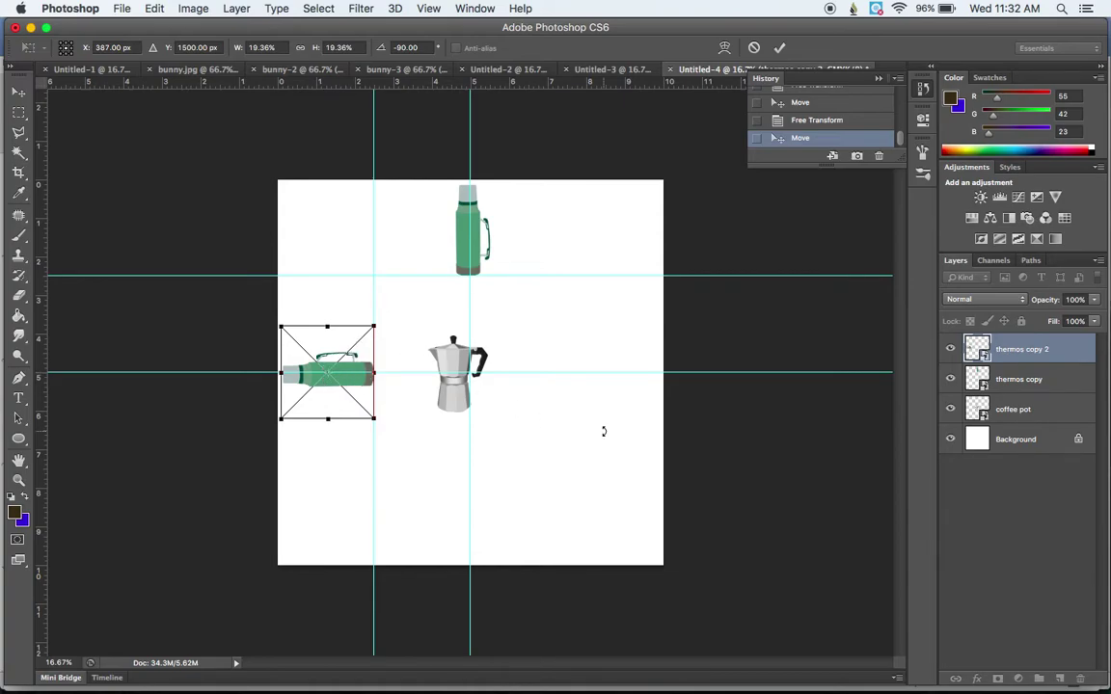
- Nudge the horizontal thermos up by 6 px and apply the transform
key("Up")
key("Up")
key("Up")
key("Up")
key("Up")
key("Up")
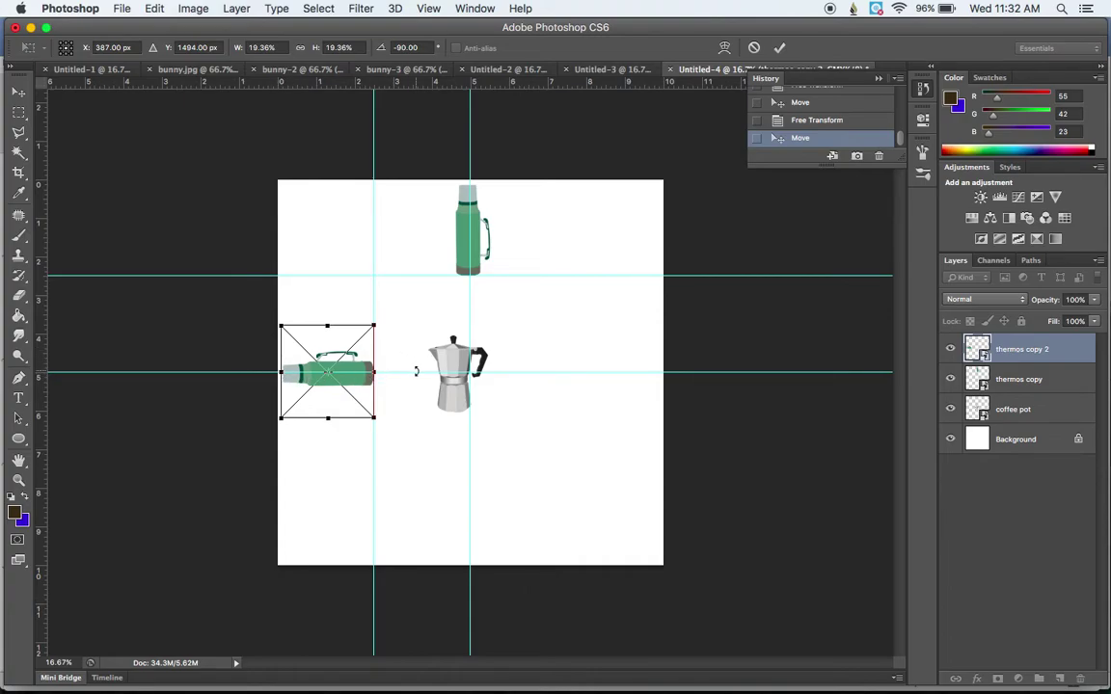
key("Return")
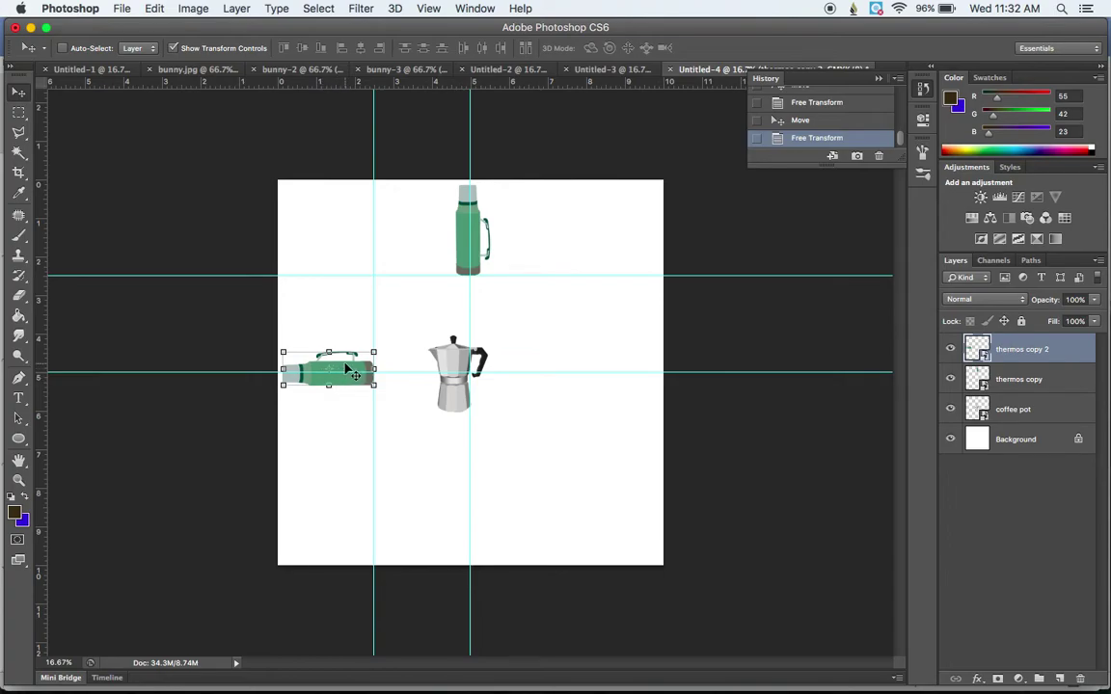
- Duplicate the horizontal thermos, centre the copy on the intersection of the 25% guides and rotate it to -45°
left_click_drag(347, 369, 376, 284)
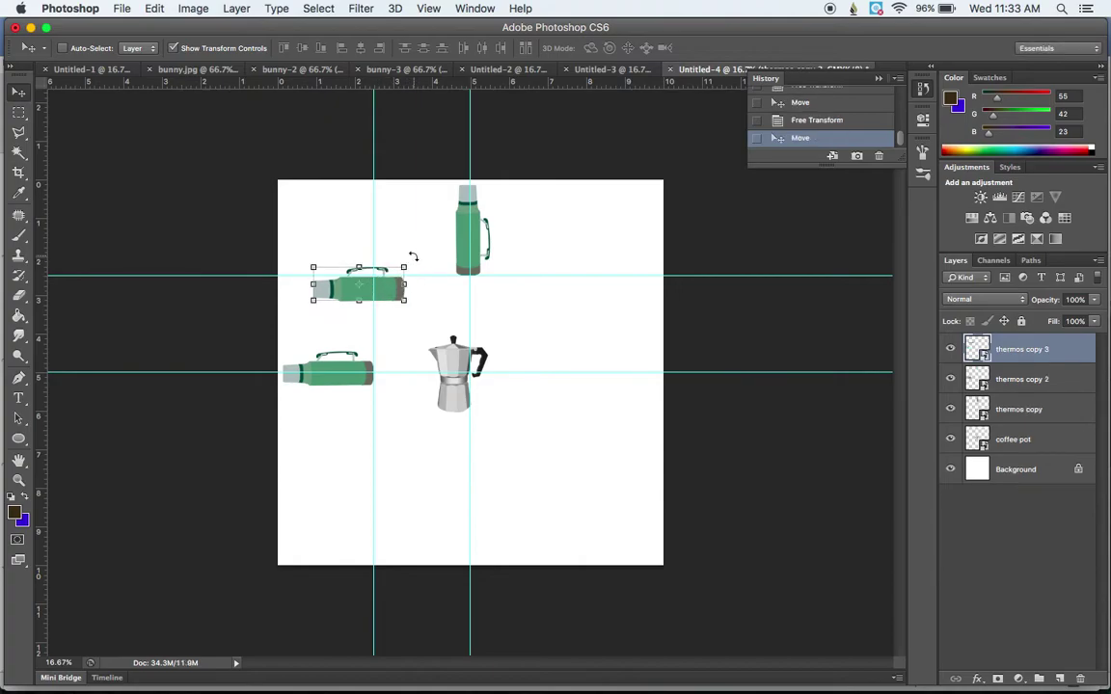
left_click(412, 255)
left_click_drag(422, 231, 417, 288)
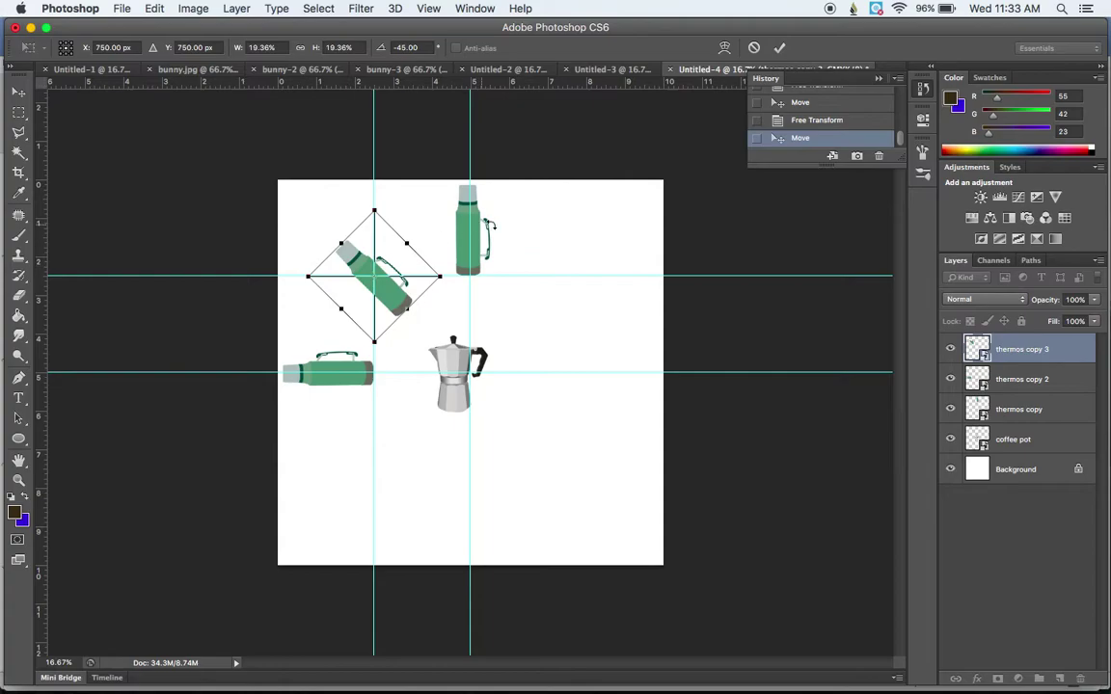
key("Return")
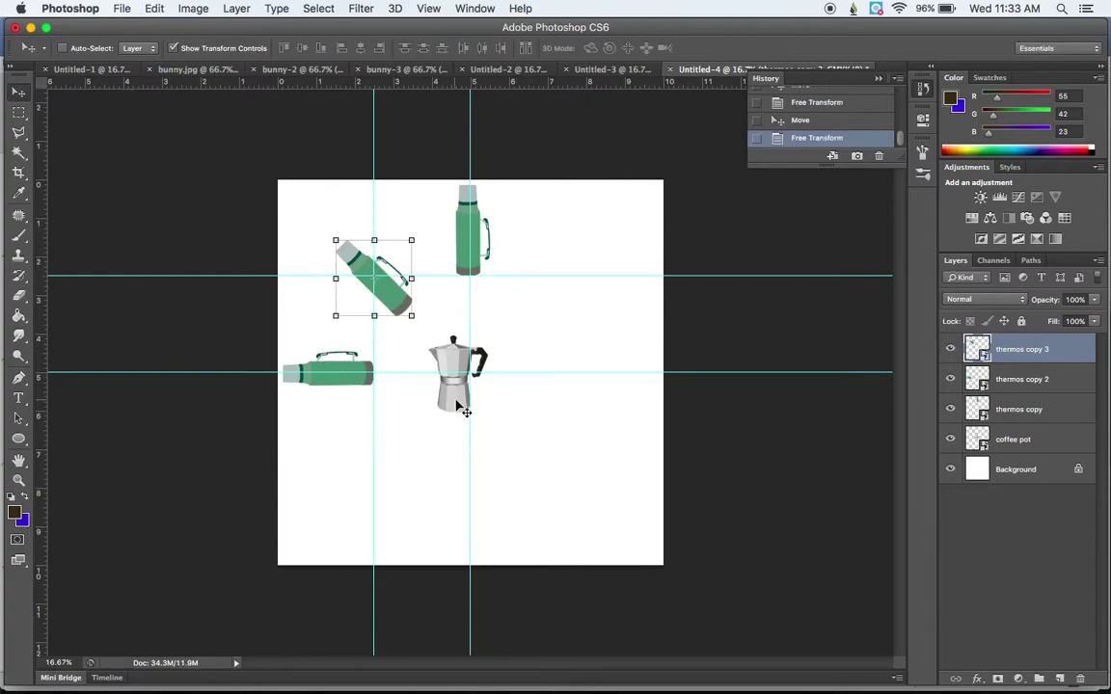
- Move the coffee pot to the canvas's upper-left corner beside the diagonal thermos and rotate it to 135°
left_click(1063, 440)
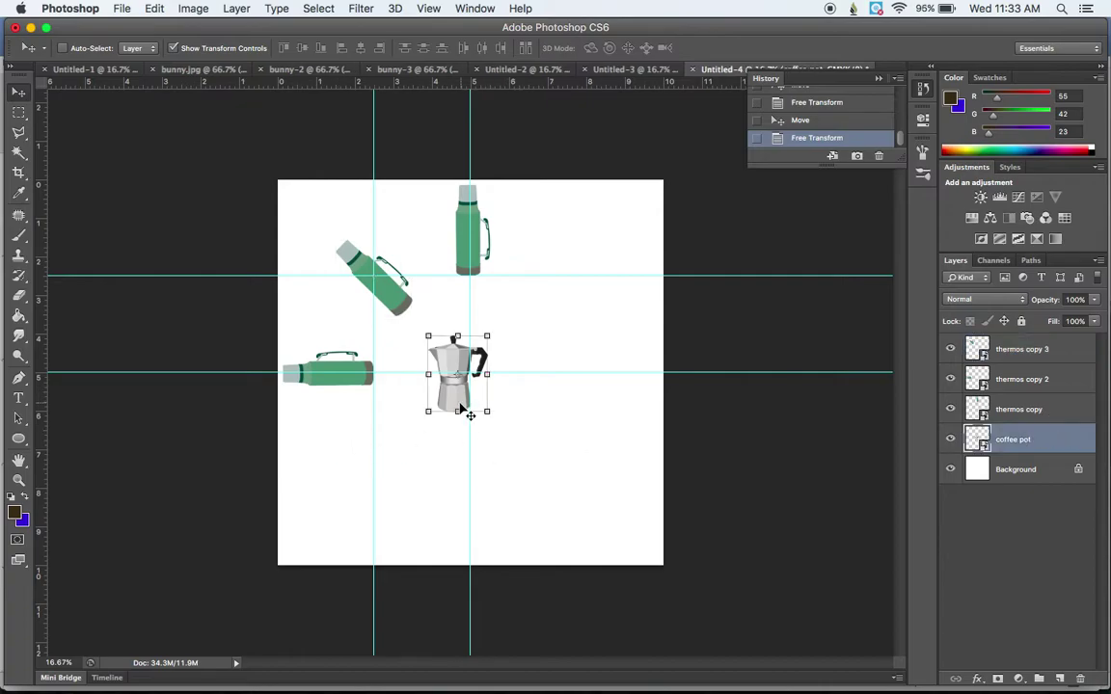
left_click_drag(464, 410, 321, 253)
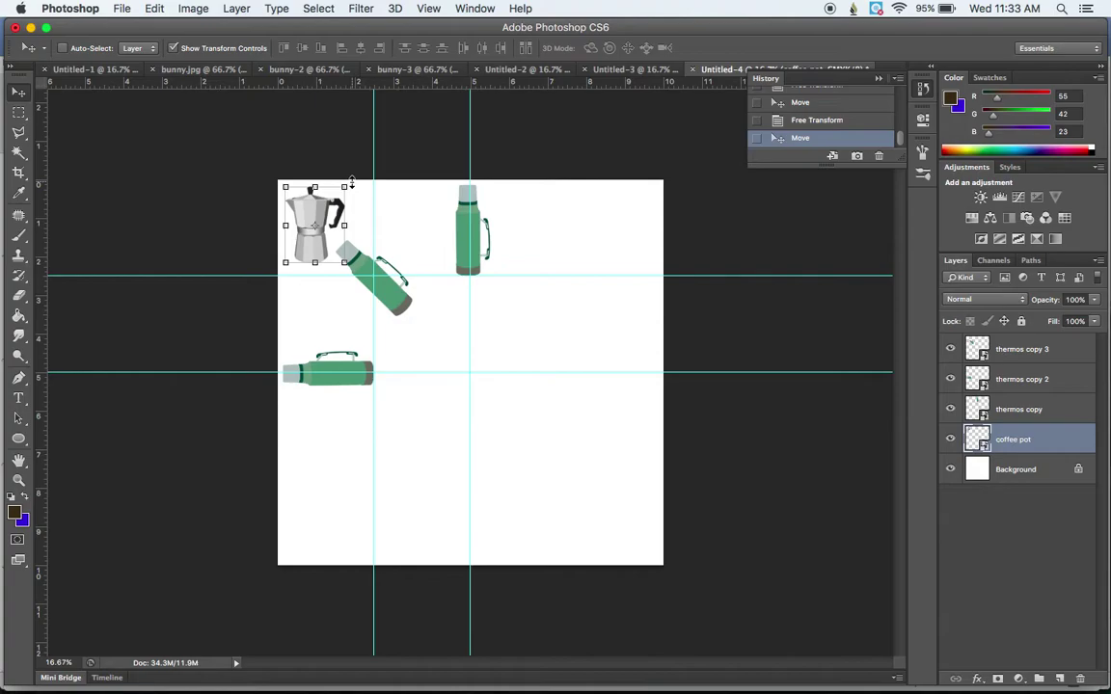
left_click_drag(356, 180, 358, 184)
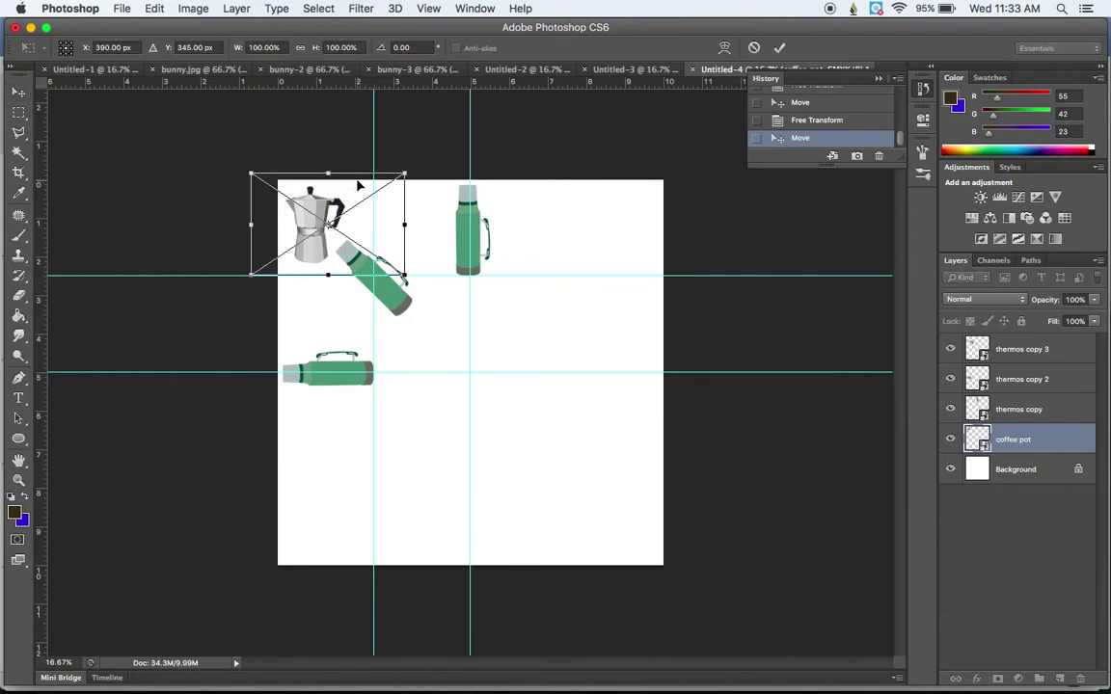
left_click_drag(436, 154, 289, 343)
mouse_move(361, 218)
left_mouse_down()
mouse_move(335, 223)
mouse_move(345, 222)
left_mouse_up()
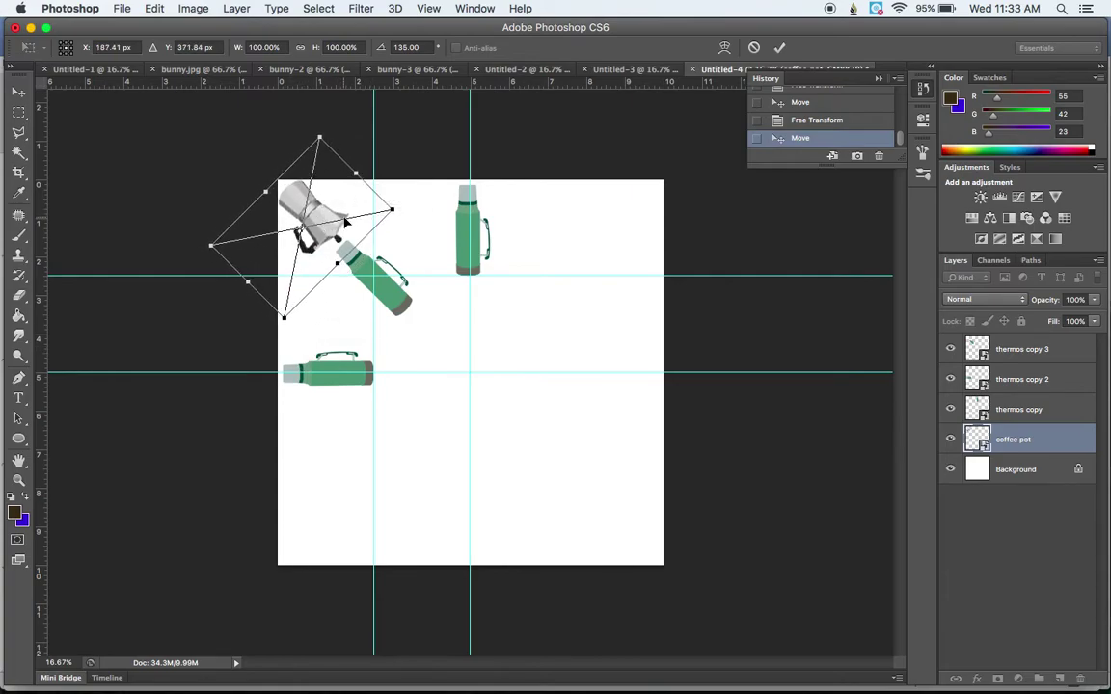
key("Return")
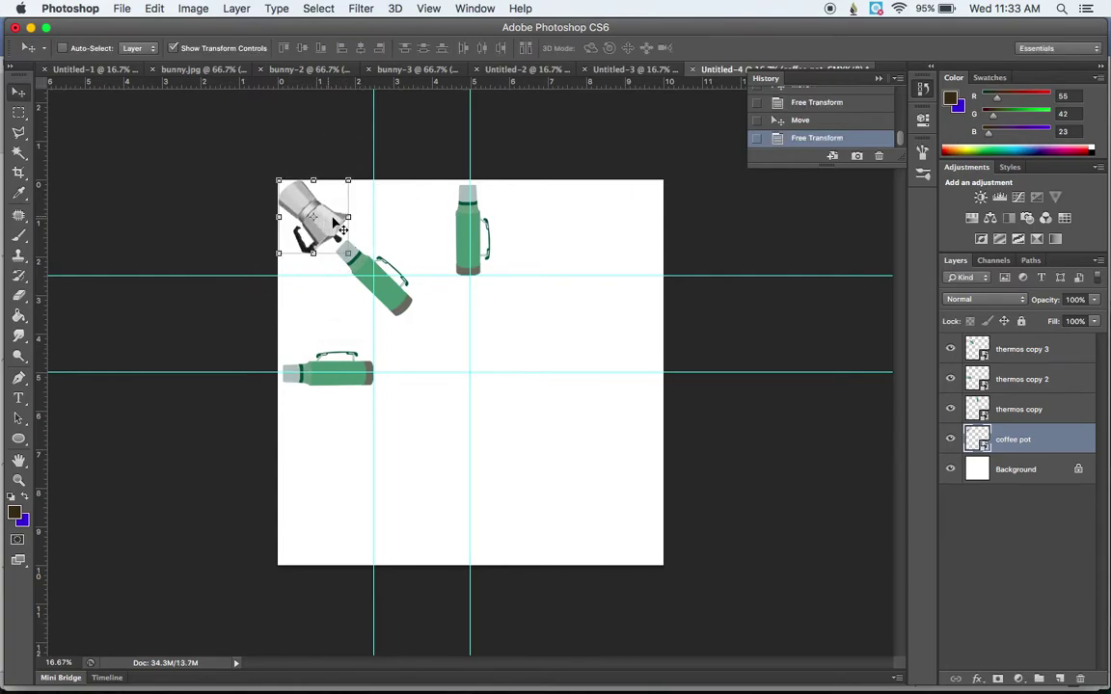
- Duplicate the coffee pot, rotate the copy to -135° and fit it between the diagonal and horizontal thermoses
left_click_drag(335, 223, 345, 308)
key("ctrl+t")
left_click_drag(285, 263, 359, 490)
left_click_drag(331, 323, 327, 306)
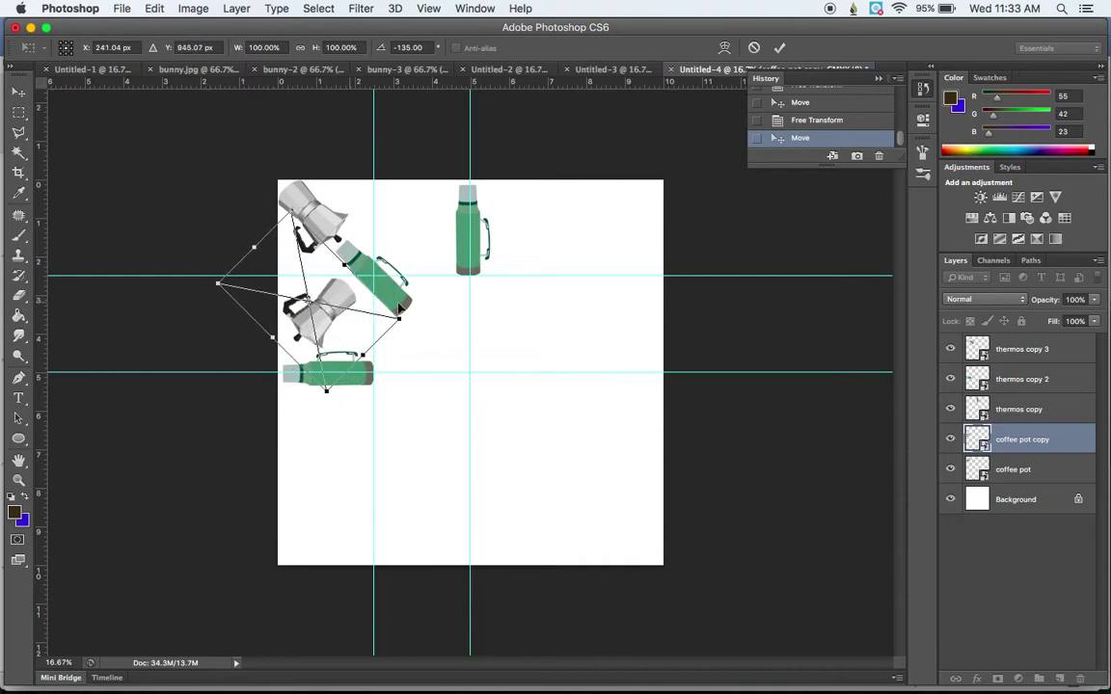
key("Return")
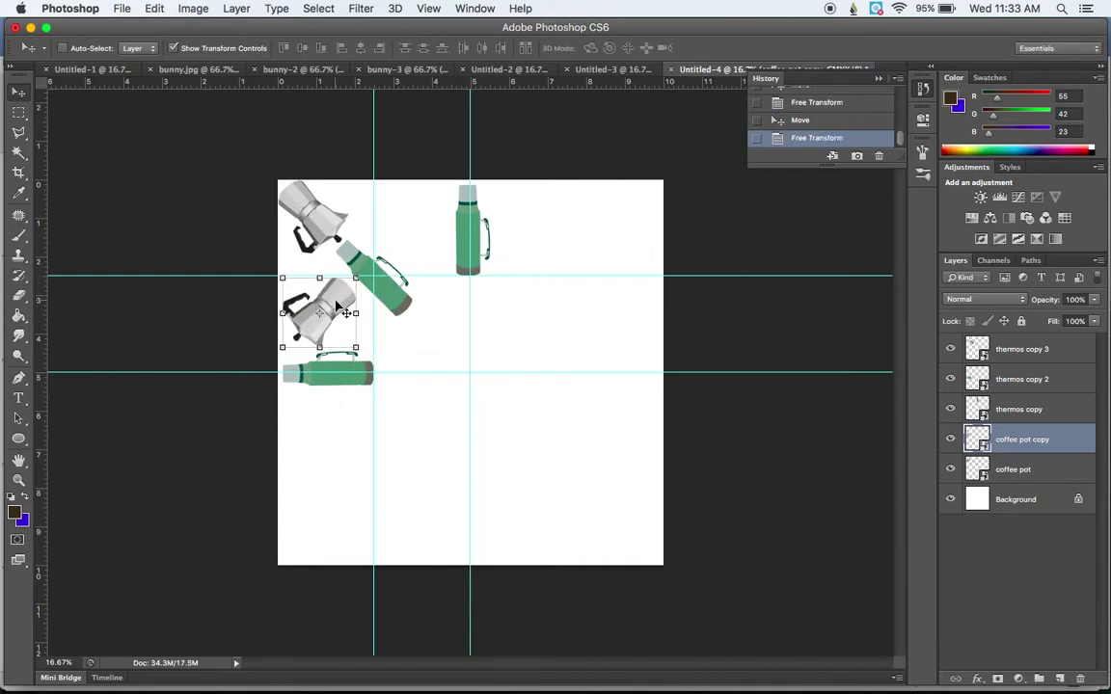
- Duplicate the lower coffee pot, rotate the copy to 45° and place it between the diagonal and upright thermoses
left_click_drag(336, 305, 376, 100)
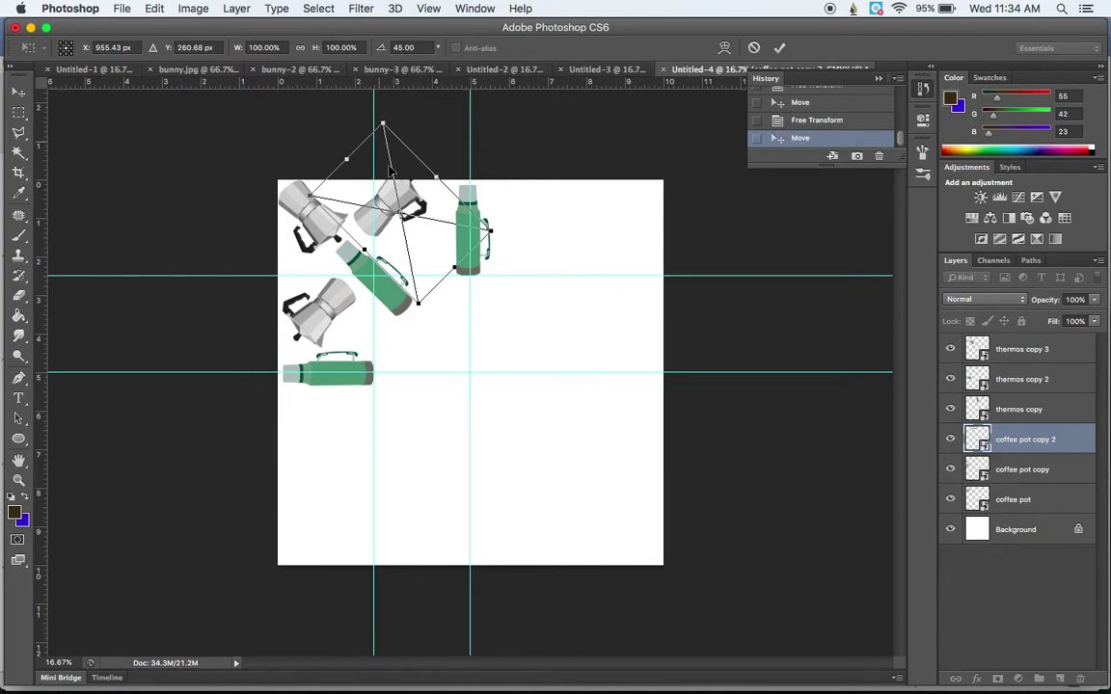
left_click_drag(422, 204, 448, 222)
key("Return")
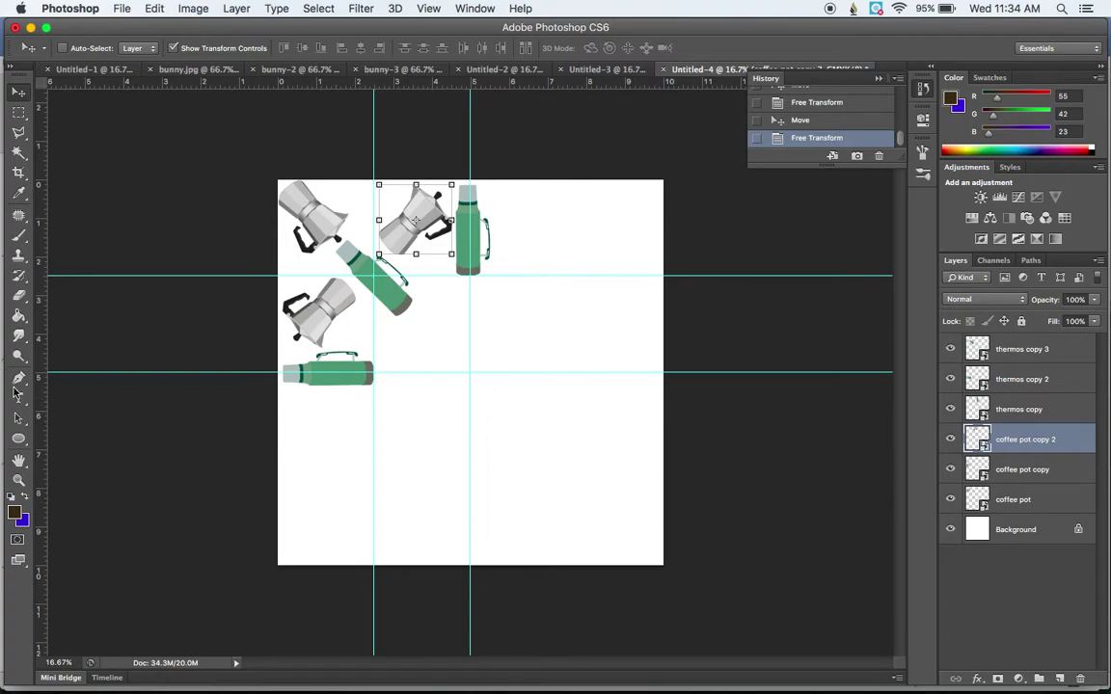
- Add a paragraph text box just below the horizontal centre guide containing "percolate"
key("t")
left_click_drag(588, 451, 411, 373)
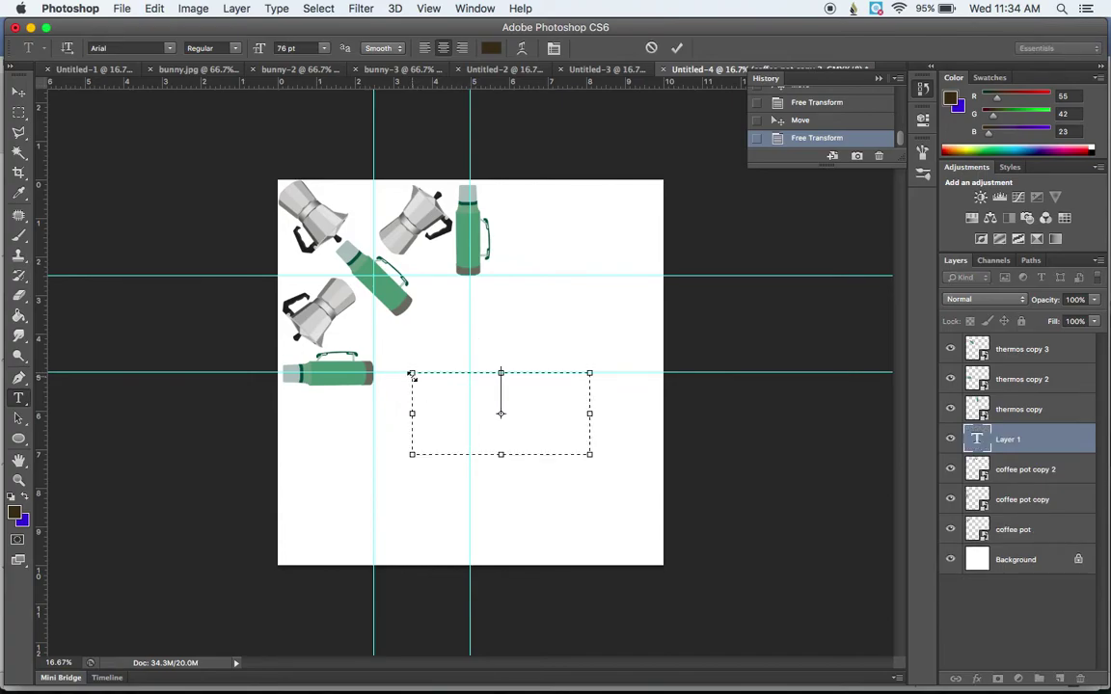
type("percolate")
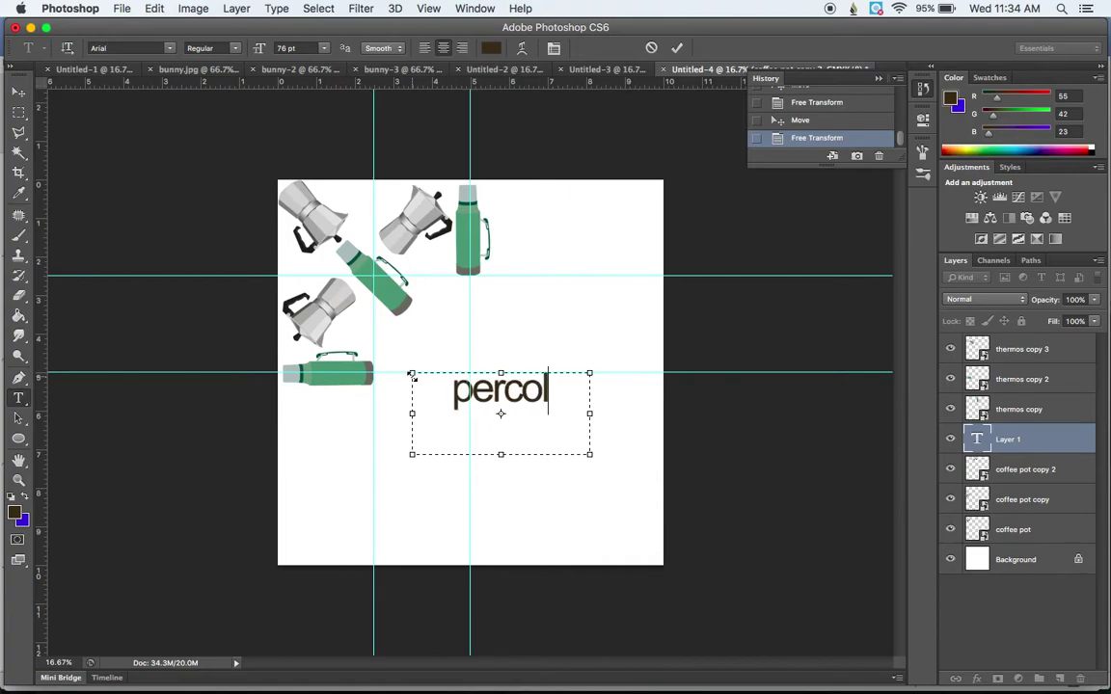
- Warp the "percolate" text with the horizontal Flag style, +50% bend and -59% horizontal distortion, and commit the text
double_click(484, 395)
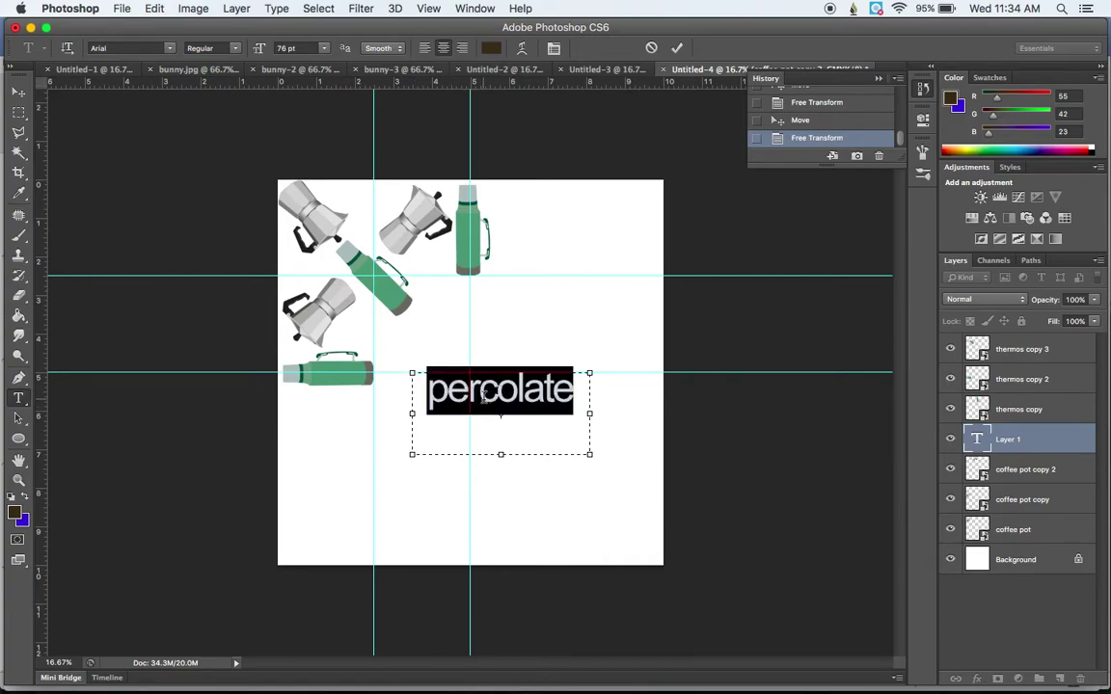
left_click(521, 49)
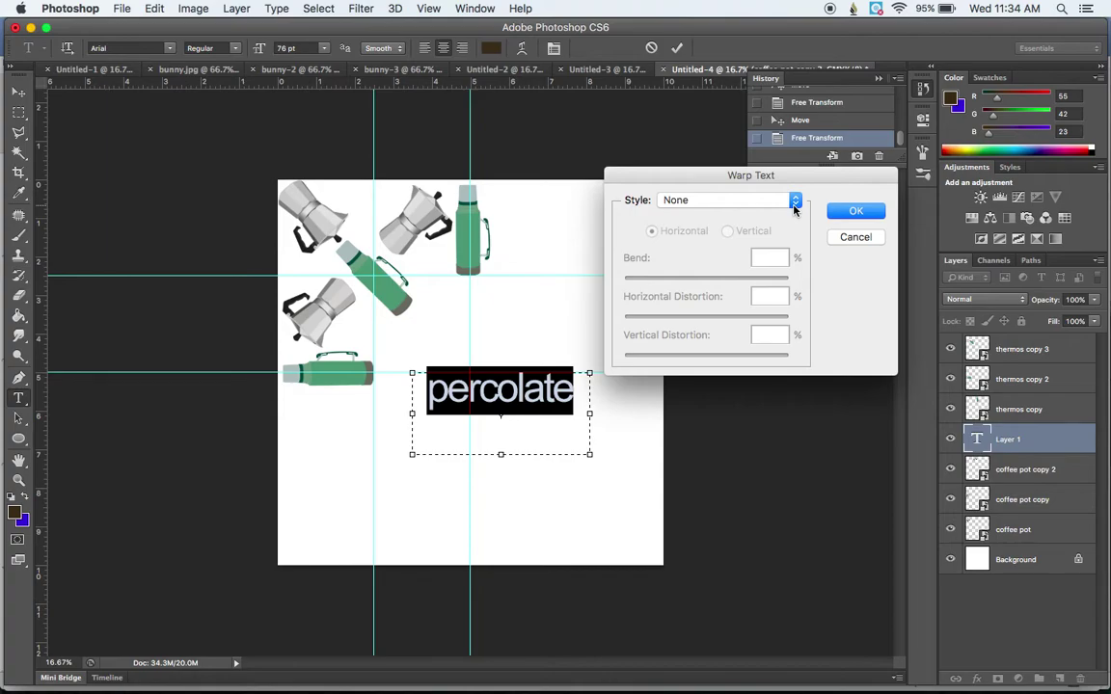
left_click(792, 203)
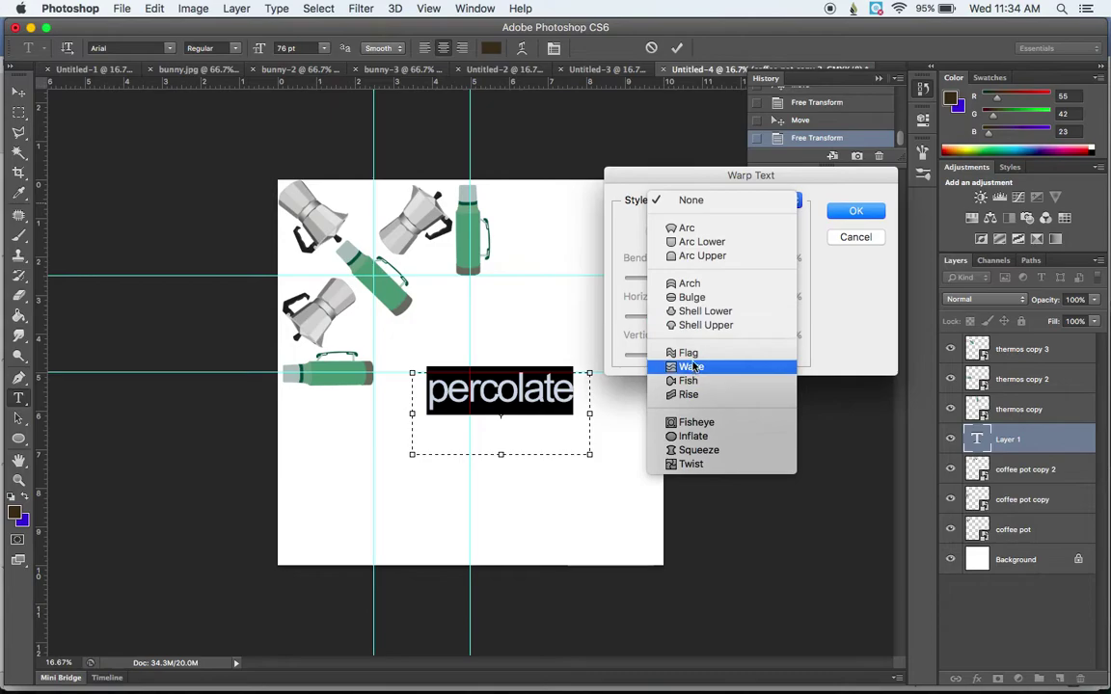
left_click(688, 355)
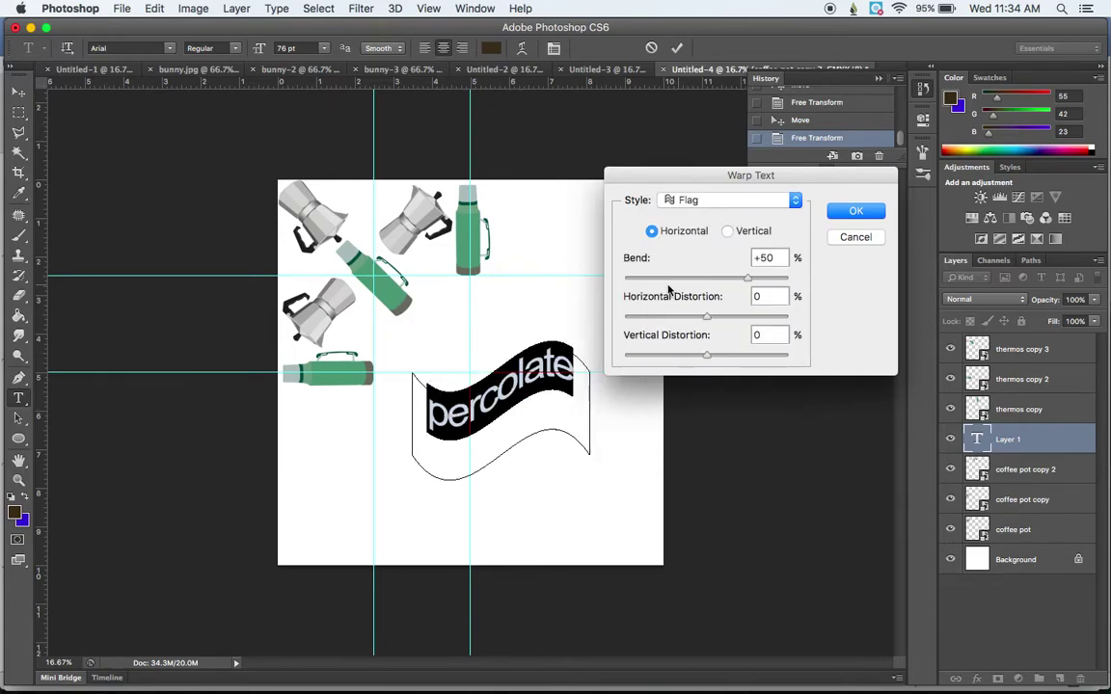
left_click_drag(709, 316, 659, 326)
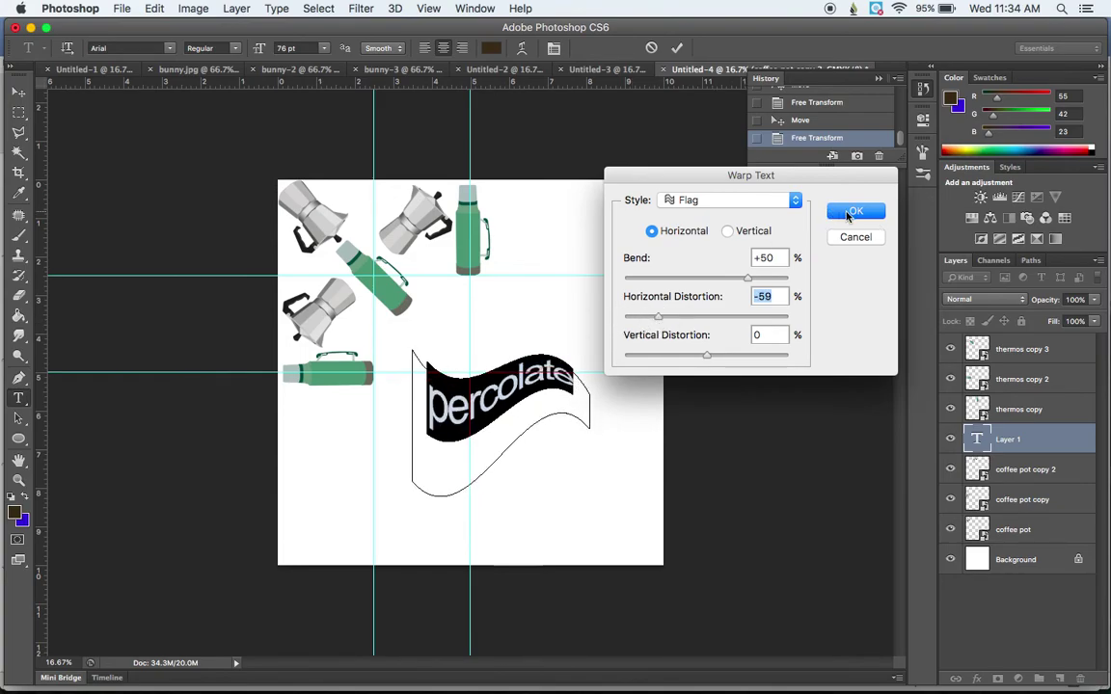
left_click(852, 213)
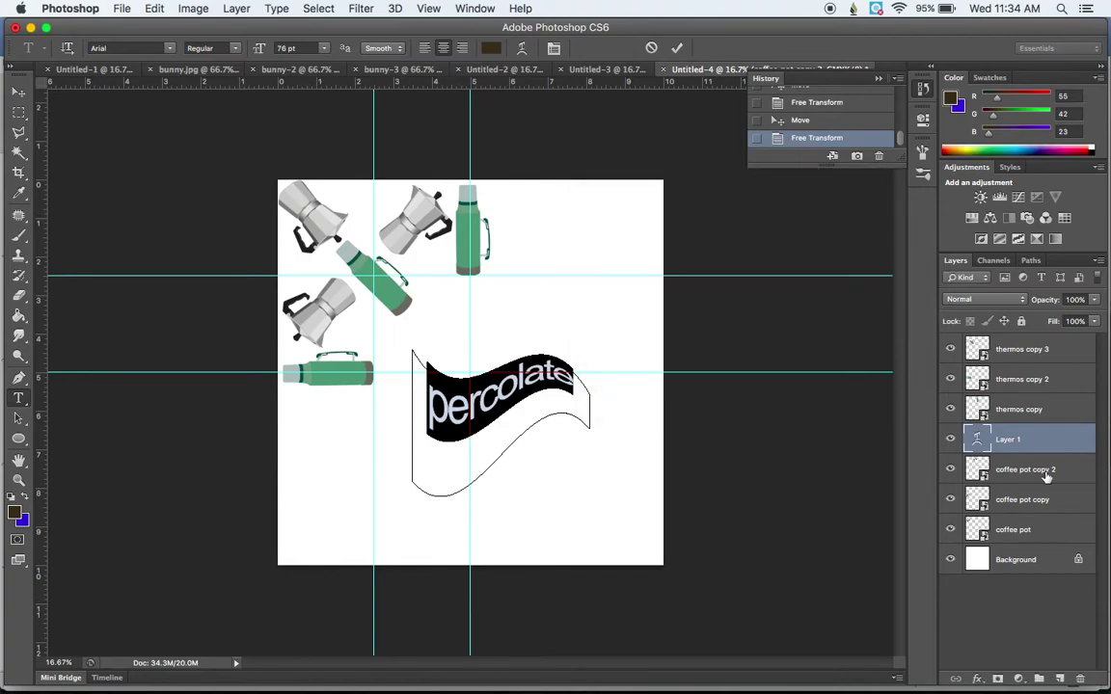
left_click(19, 92)
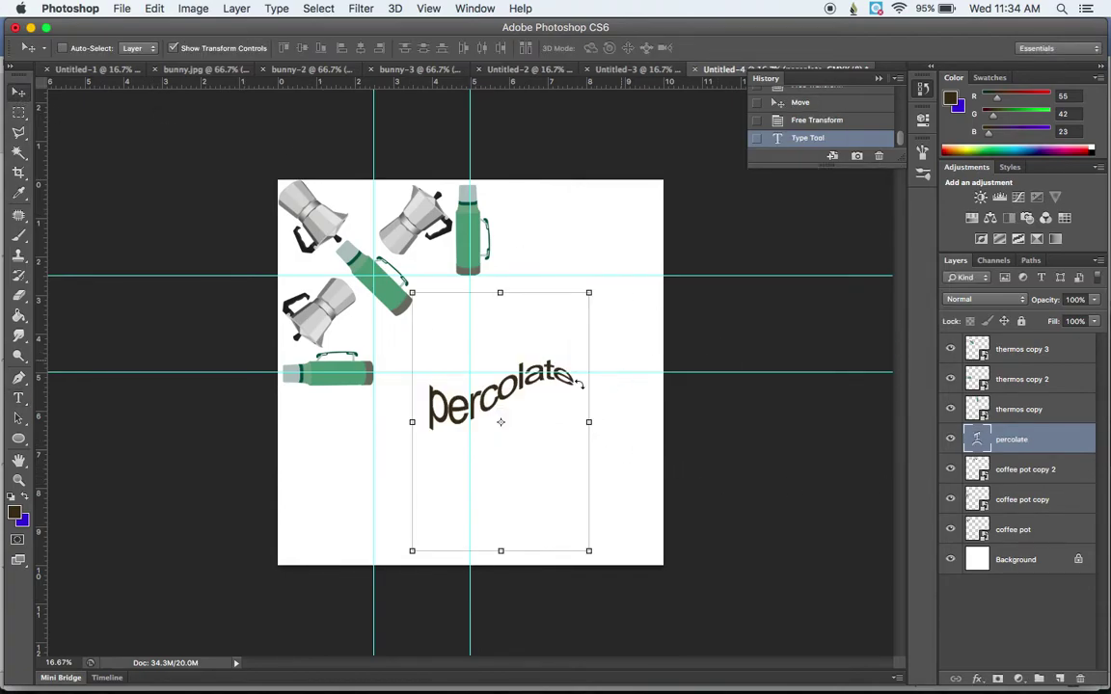
- Duplicate the warped "percolate" text, rotate the copy 180° and fit it against the right end of the original
left_click_drag(537, 424, 580, 424)
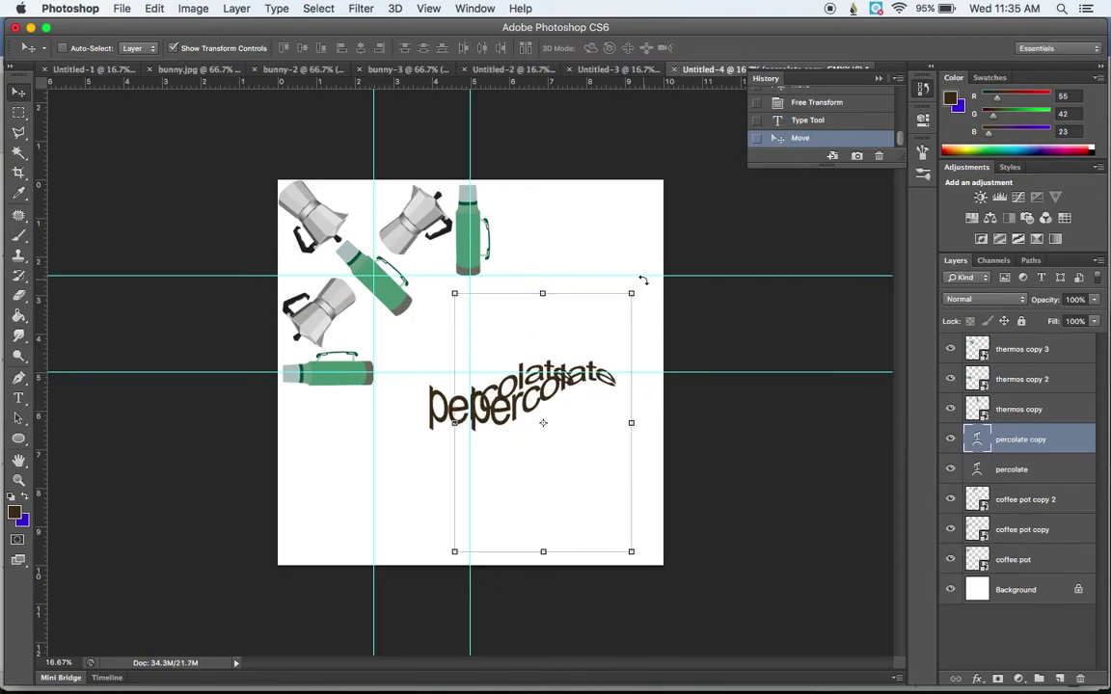
left_click_drag(643, 280, 442, 542)
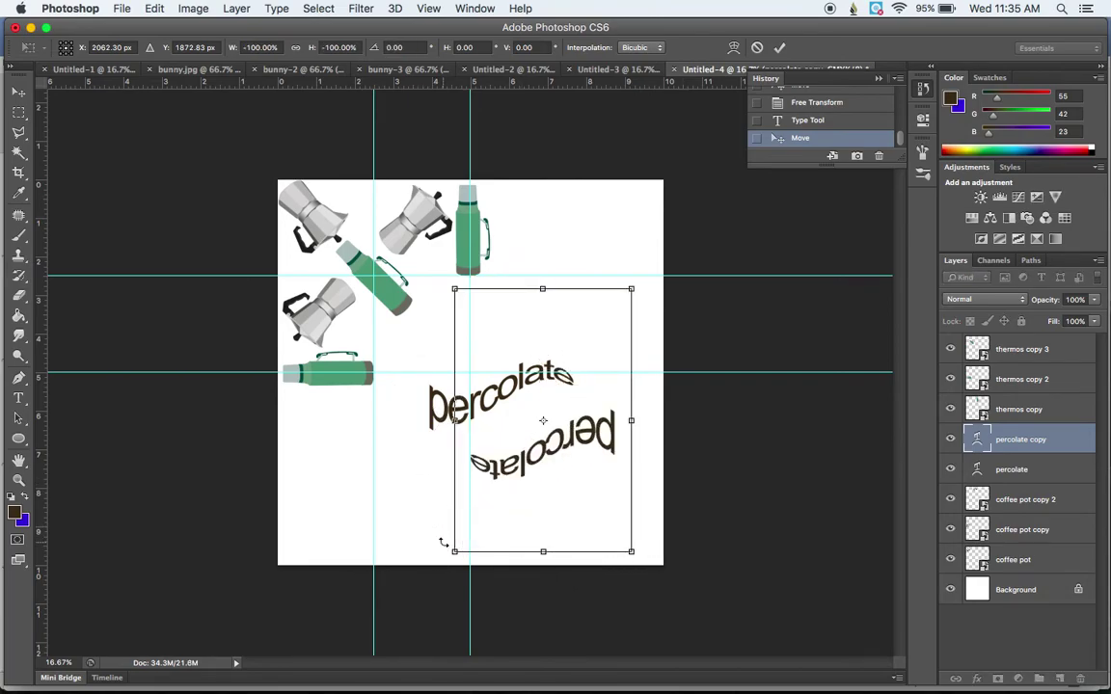
key("Return")
mouse_move(535, 386)
left_mouse_down()
mouse_move(602, 387)
mouse_move(564, 404)
mouse_move(583, 402)
mouse_move(540, 371)
left_mouse_up()
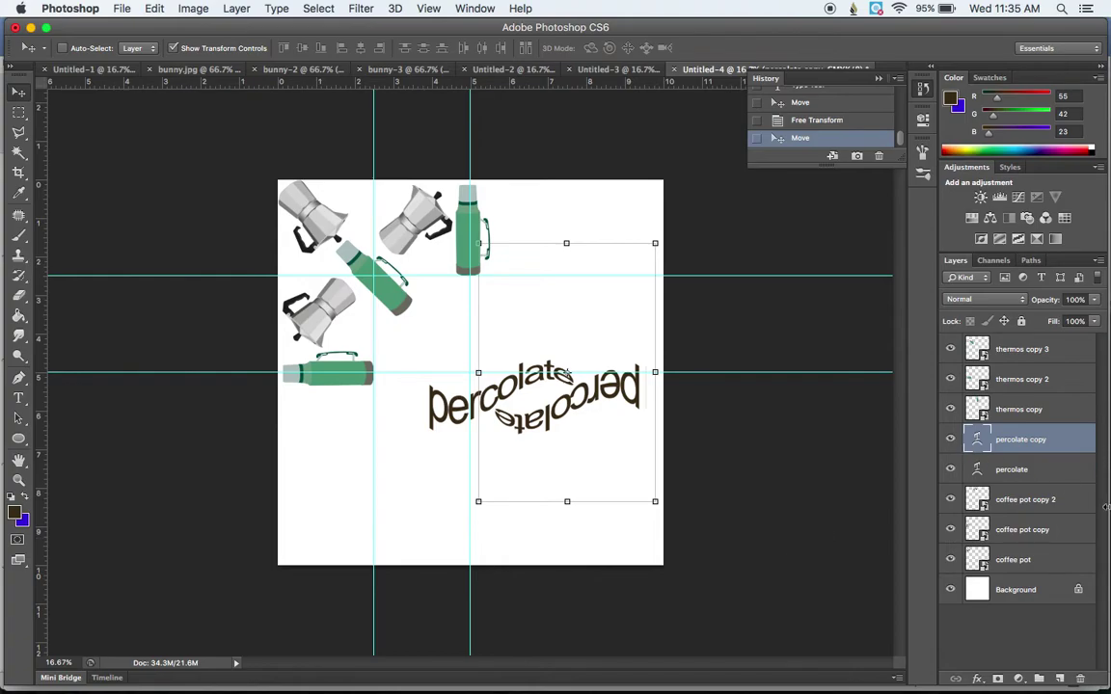
- Rasterize both warped "percolate" text layers and merge them into a single layer
left_click(1044, 476, "shift")
right_click(1044, 476)
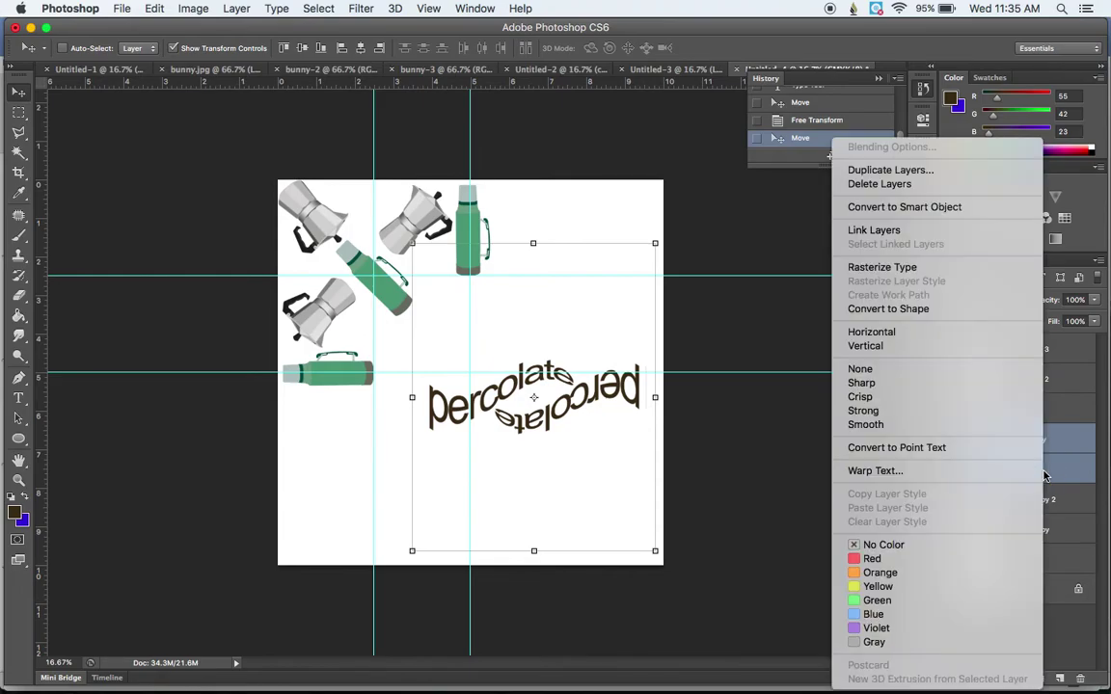
left_click(919, 268)
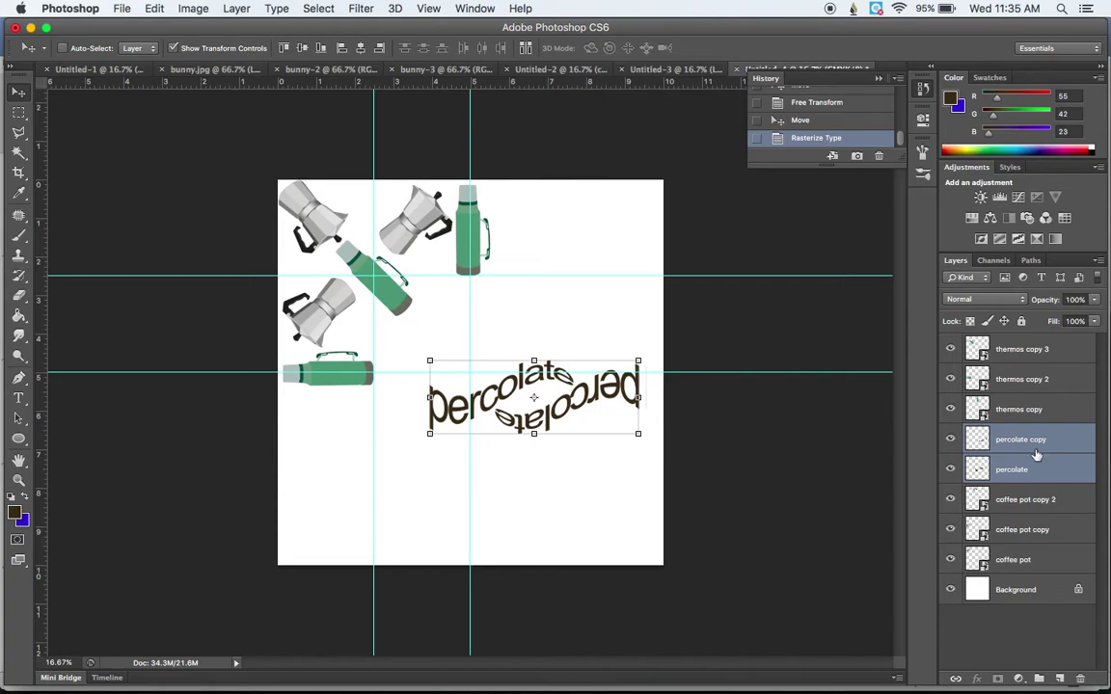
right_click(1037, 461)
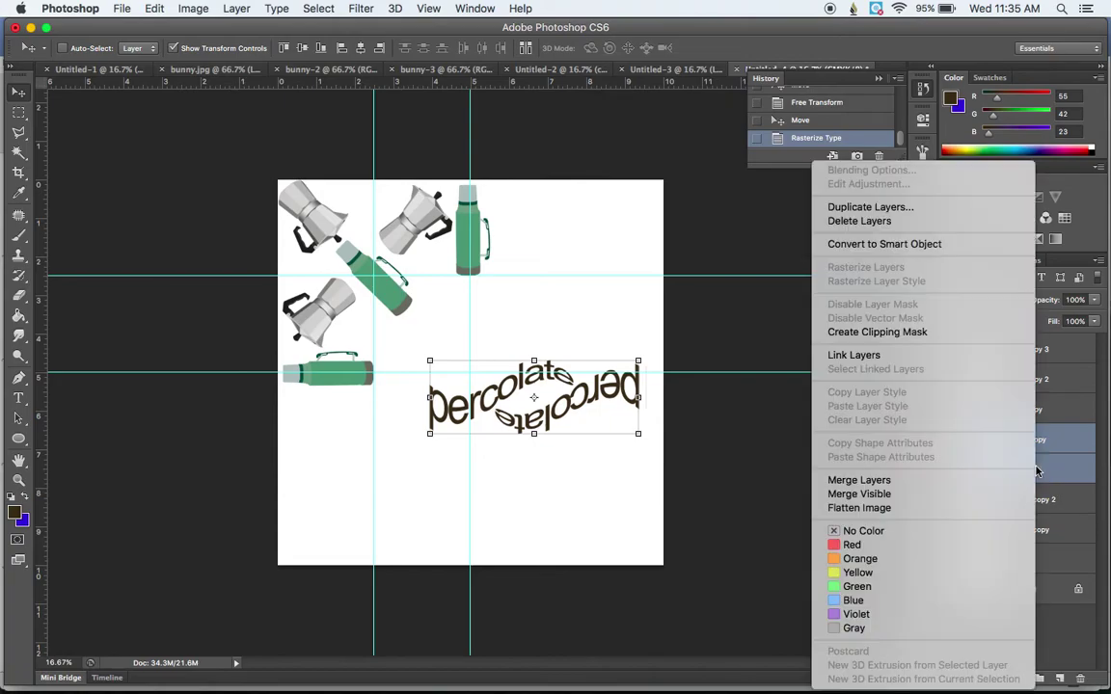
left_click(890, 481)
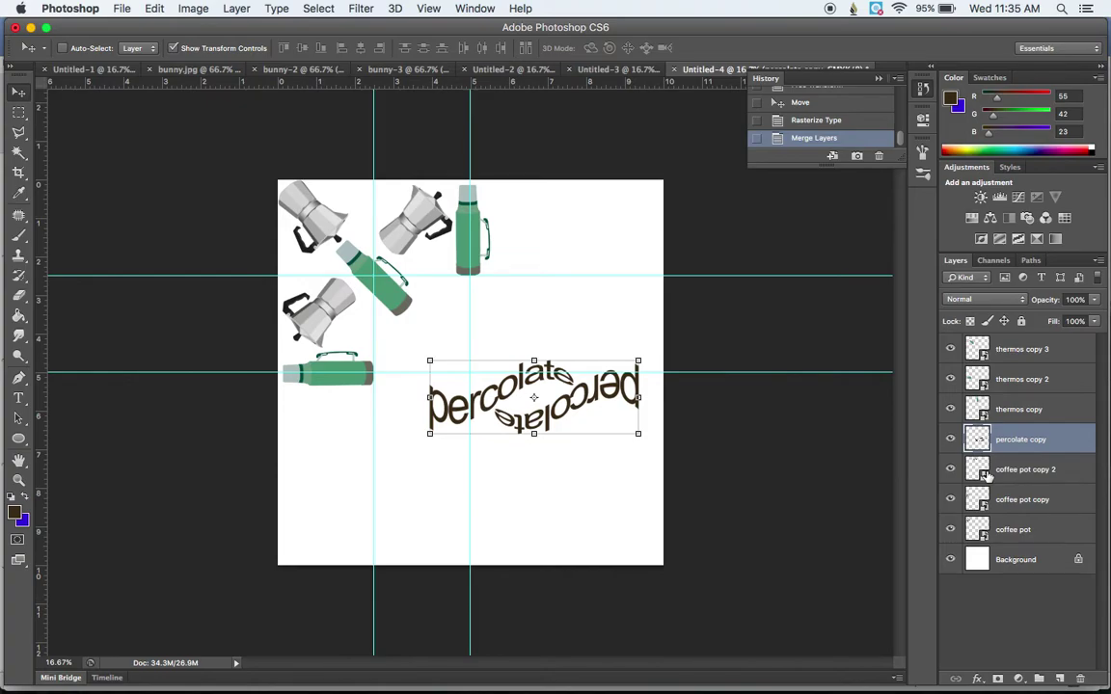
- Add a 29 px outside stroke to the merged "percolate" layer in grey #a6a5a5 sampled from the coffee pot, at 61% opacity
double_click(1059, 441)
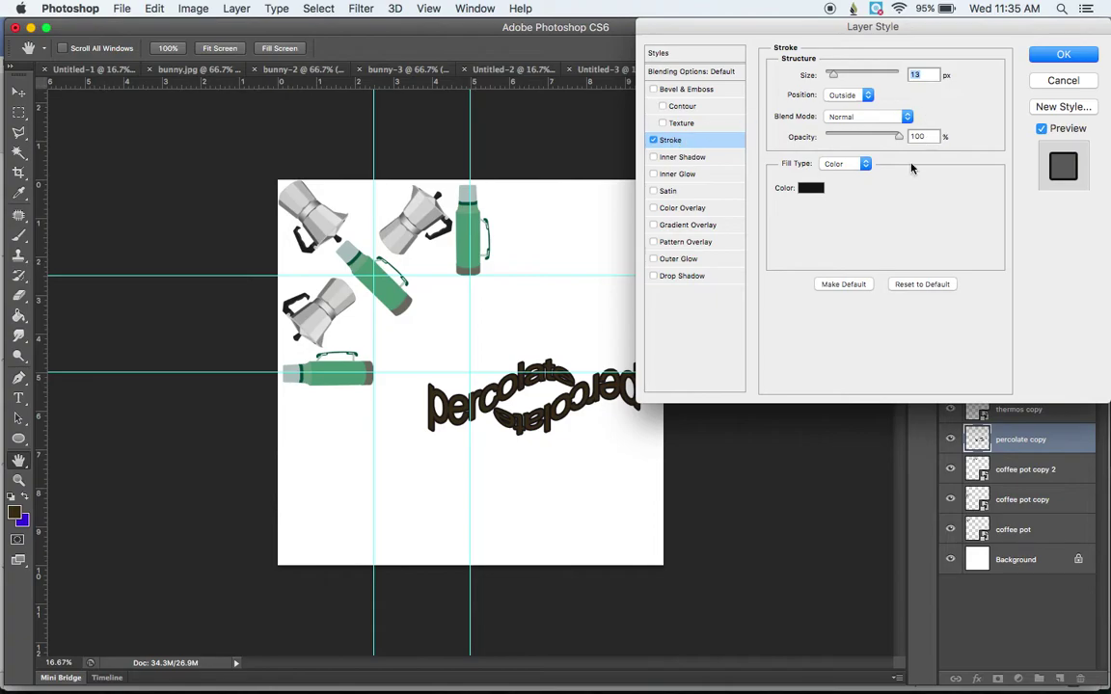
left_click(809, 188)
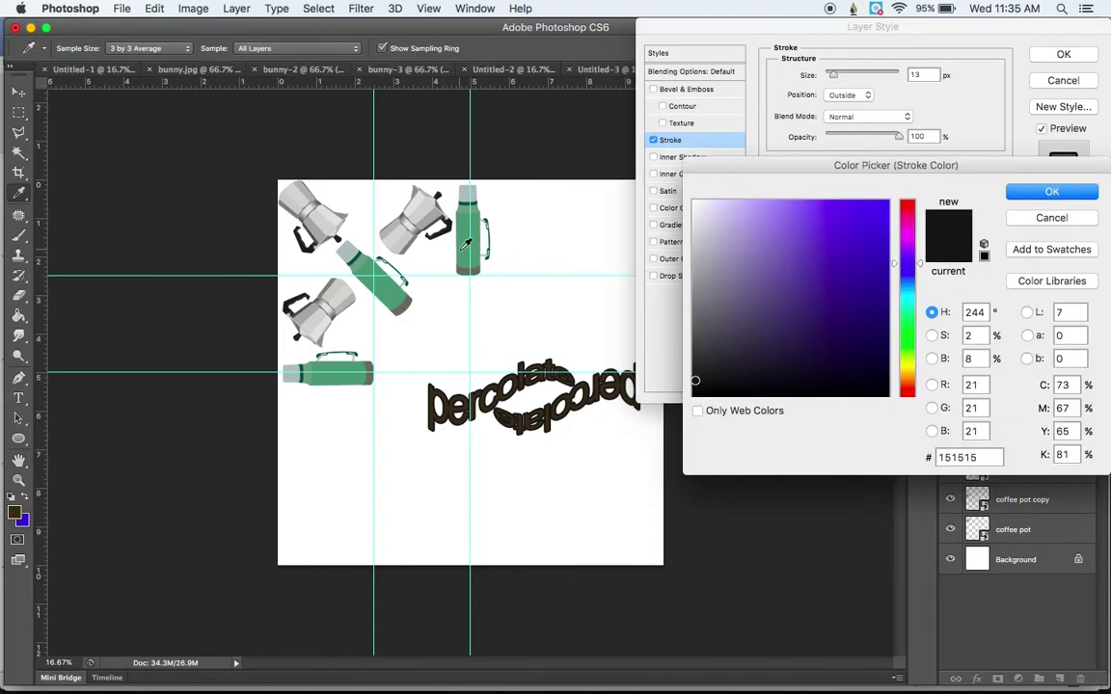
left_click(464, 247)
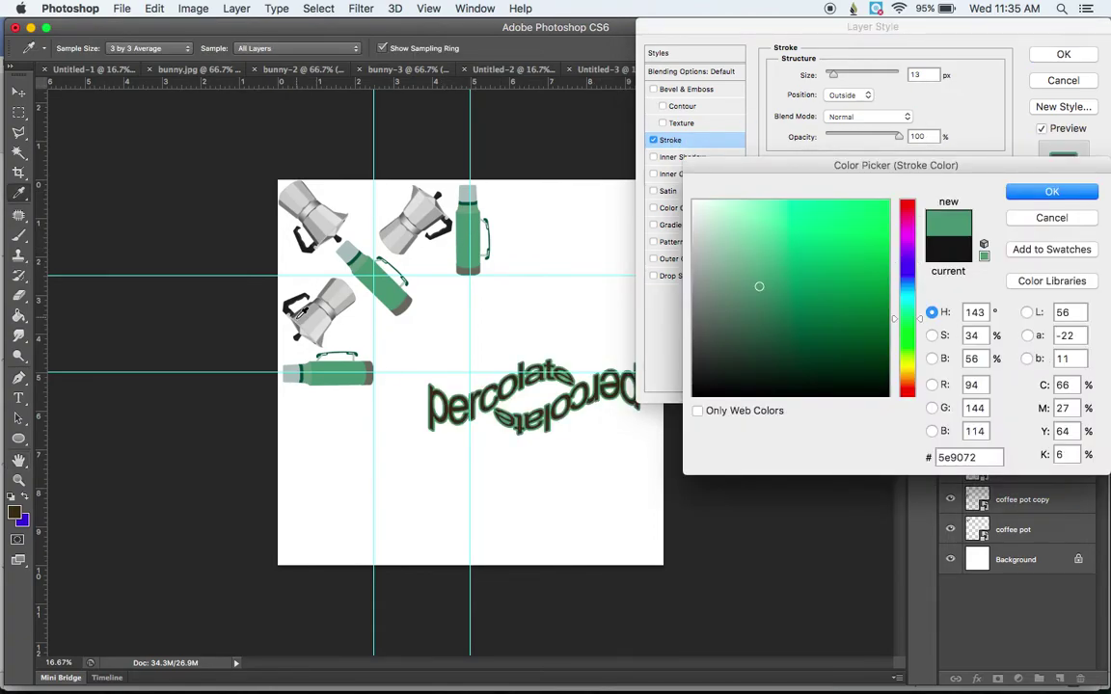
left_click(312, 318)
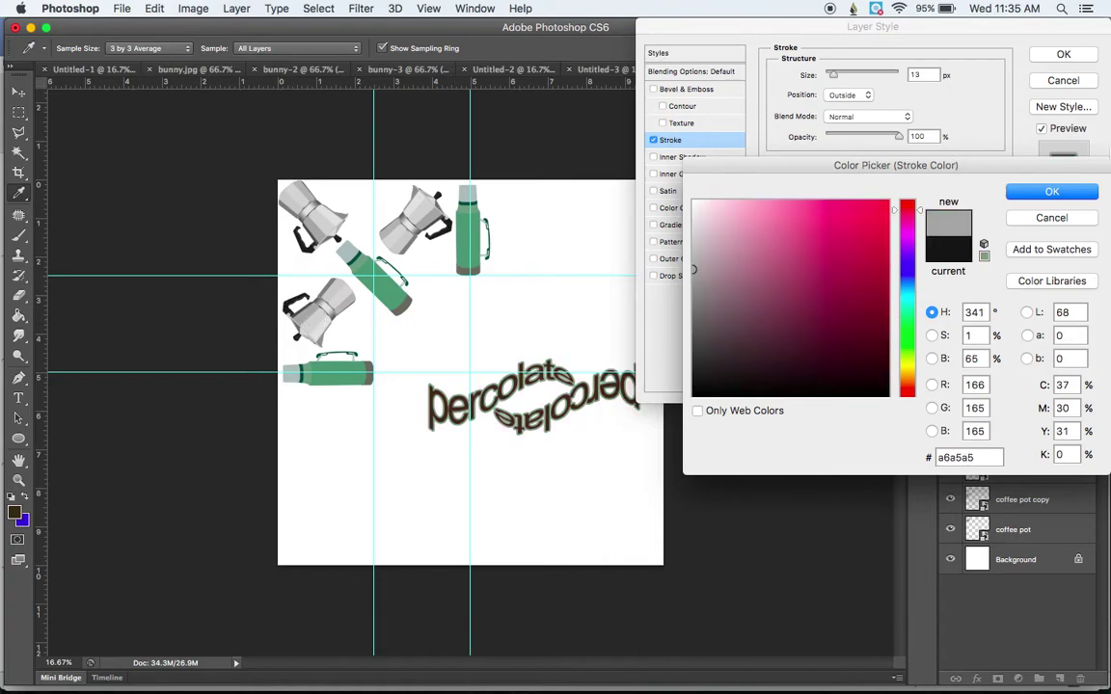
left_click(1051, 191)
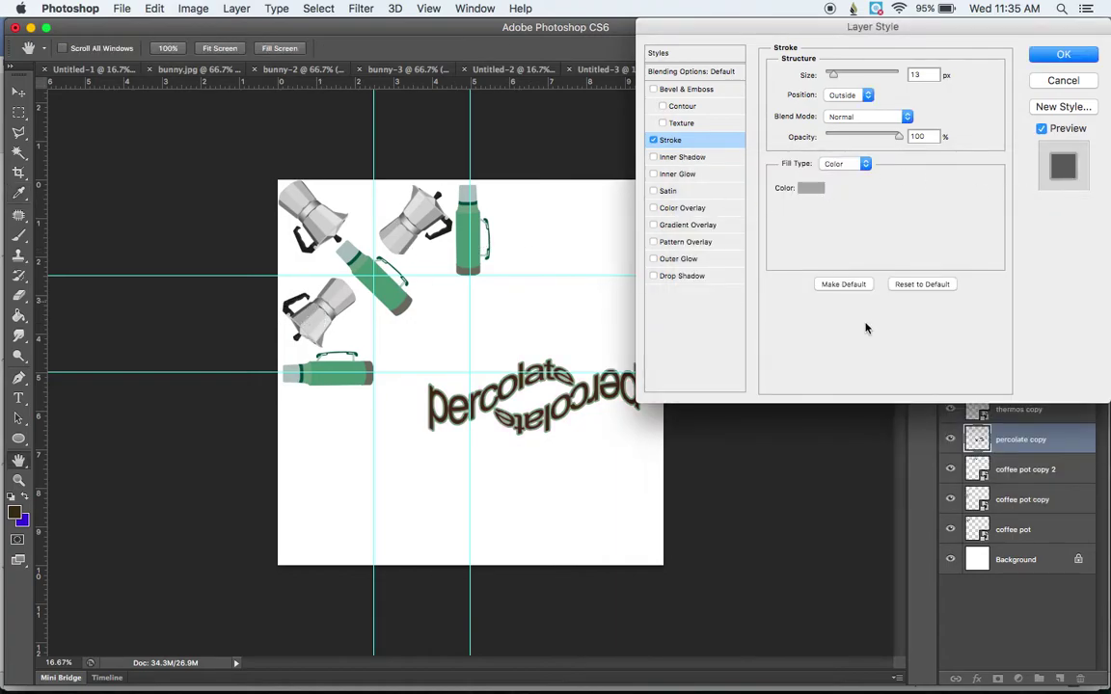
left_click_drag(833, 75, 838, 80)
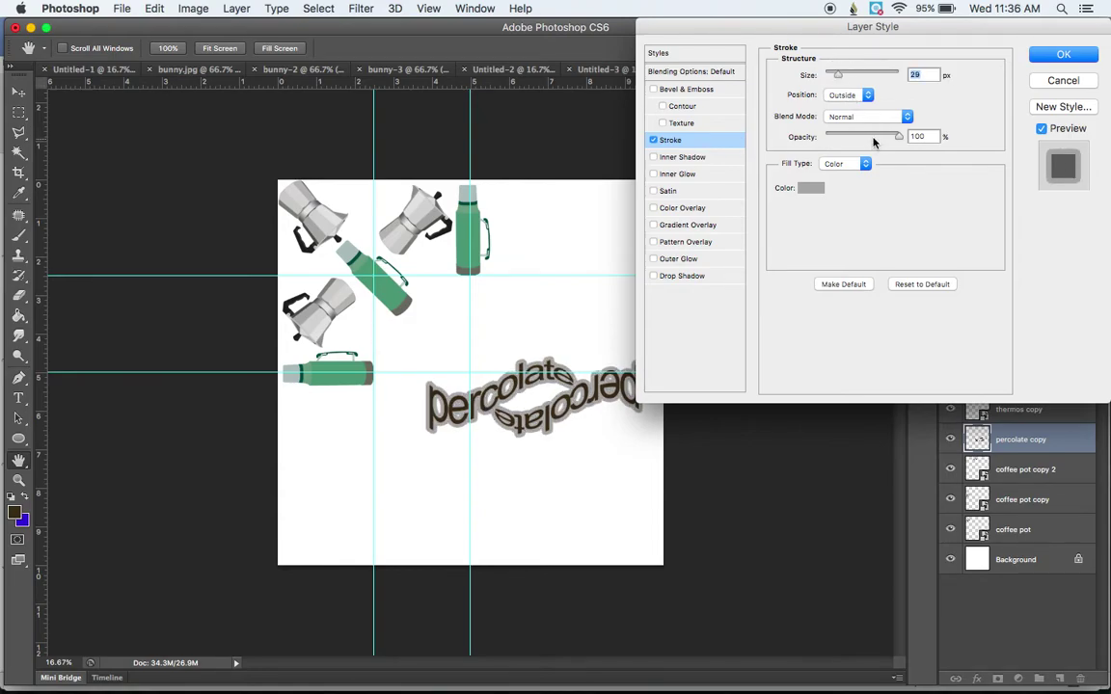
left_click(871, 138)
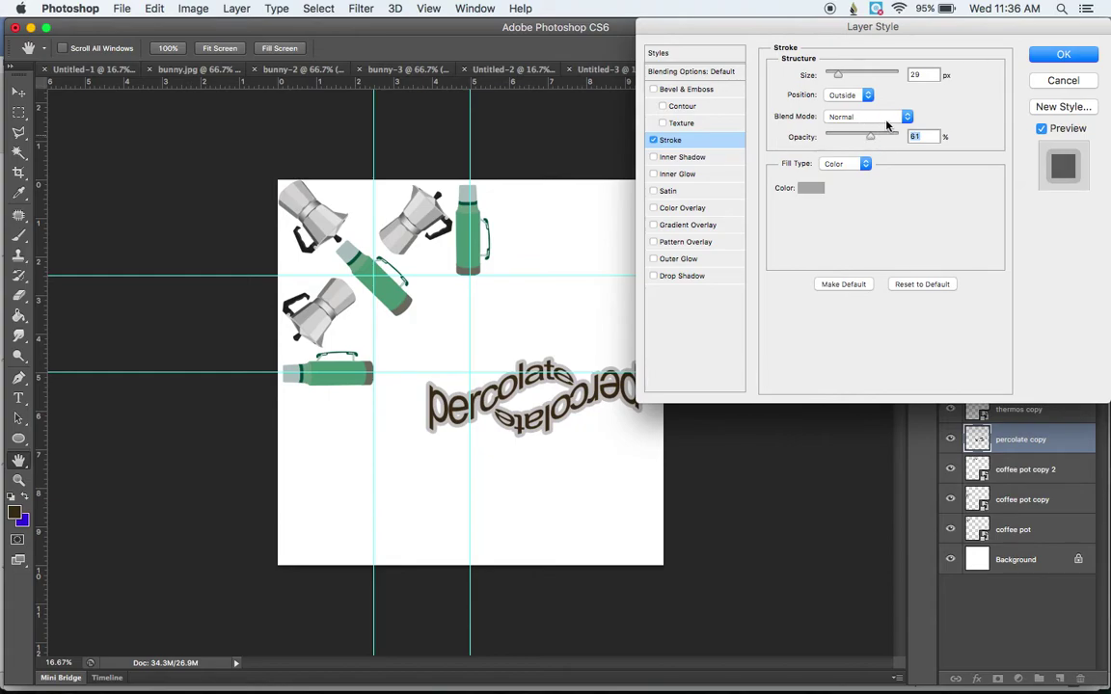
left_click(1062, 54)
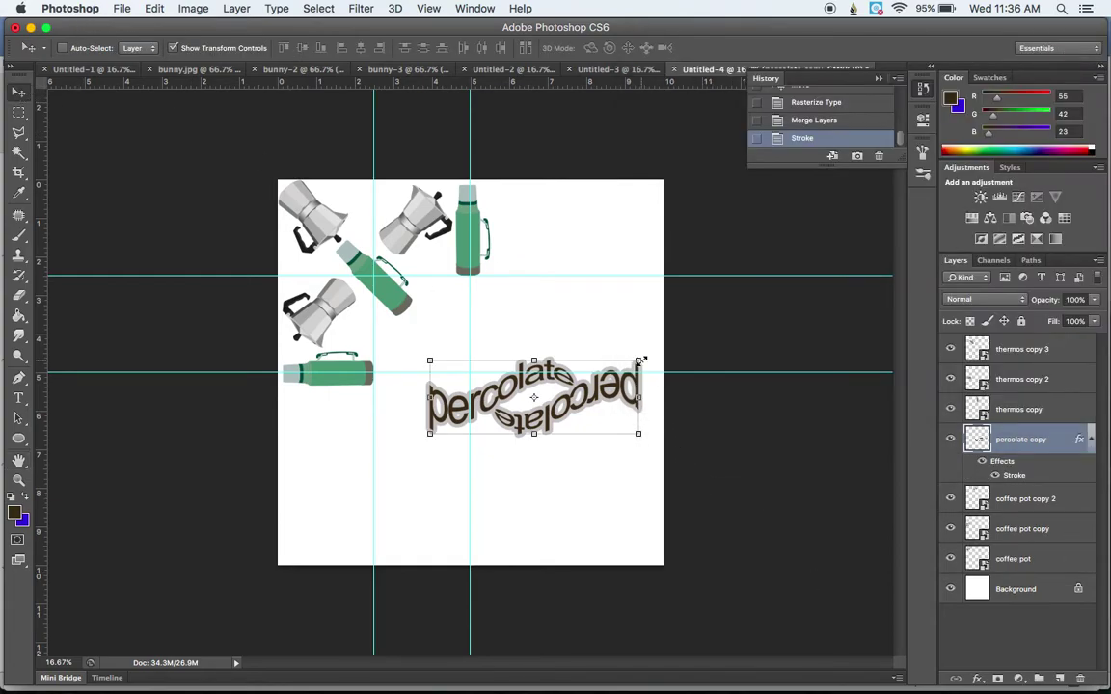
- Move the "percolate" artwork over the lower coffee pot, raise its layer above all others, rotate it to -45° and scale it to 54.96%
left_click_drag(580, 395, 442, 308)
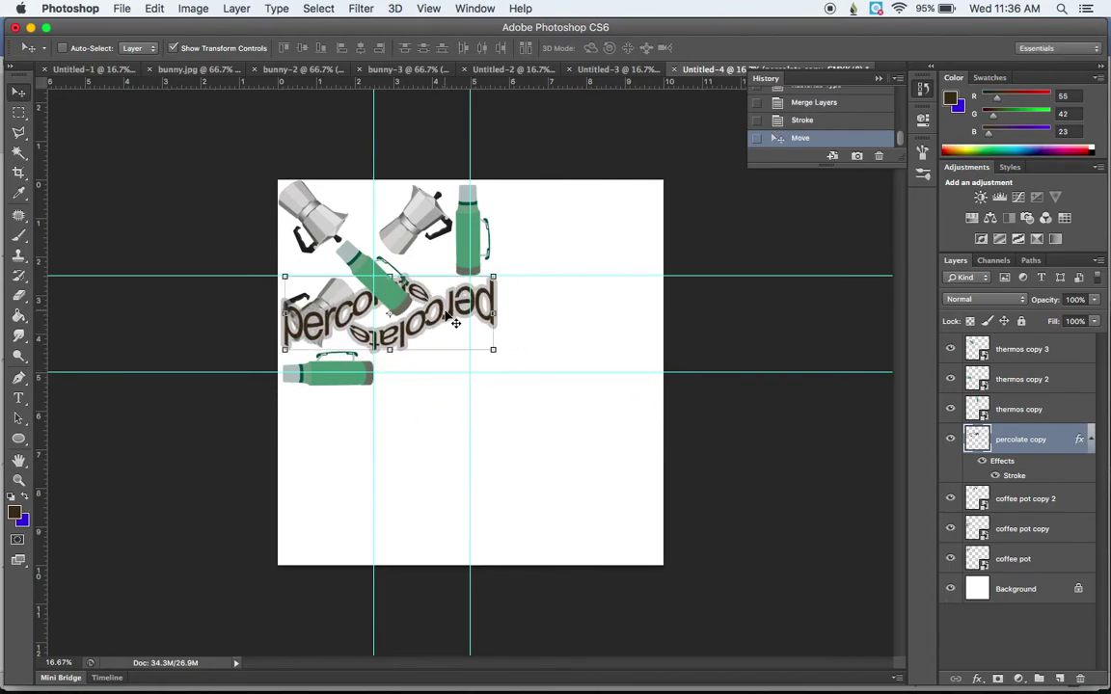
left_click_drag(1080, 440, 1033, 349)
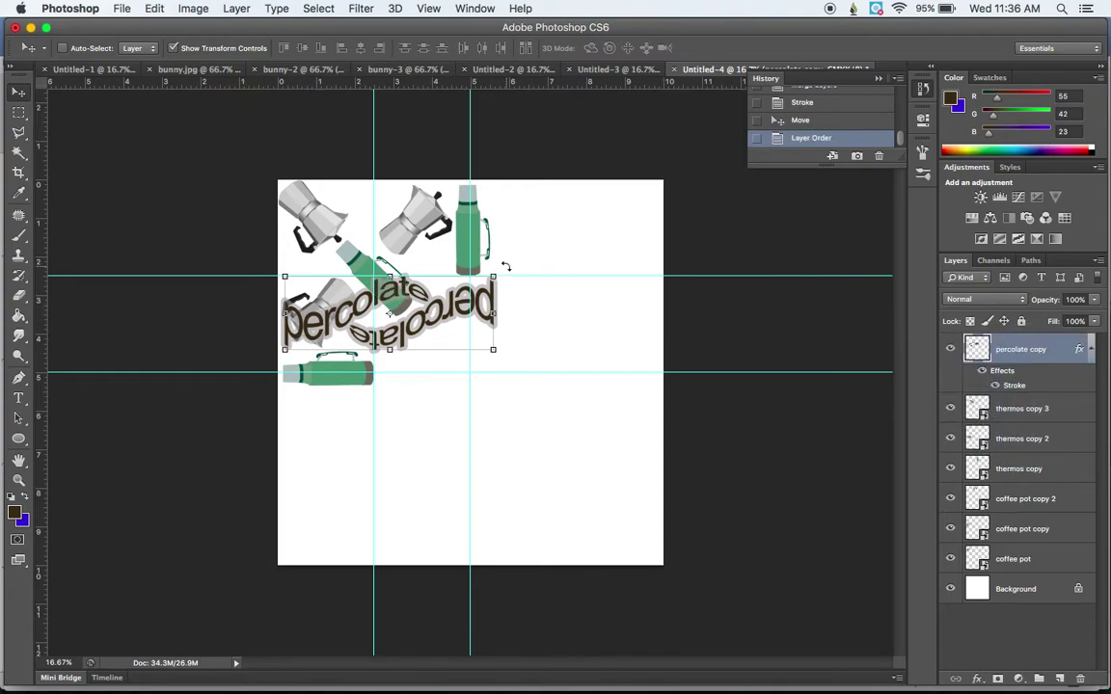
left_click_drag(505, 267, 444, 196)
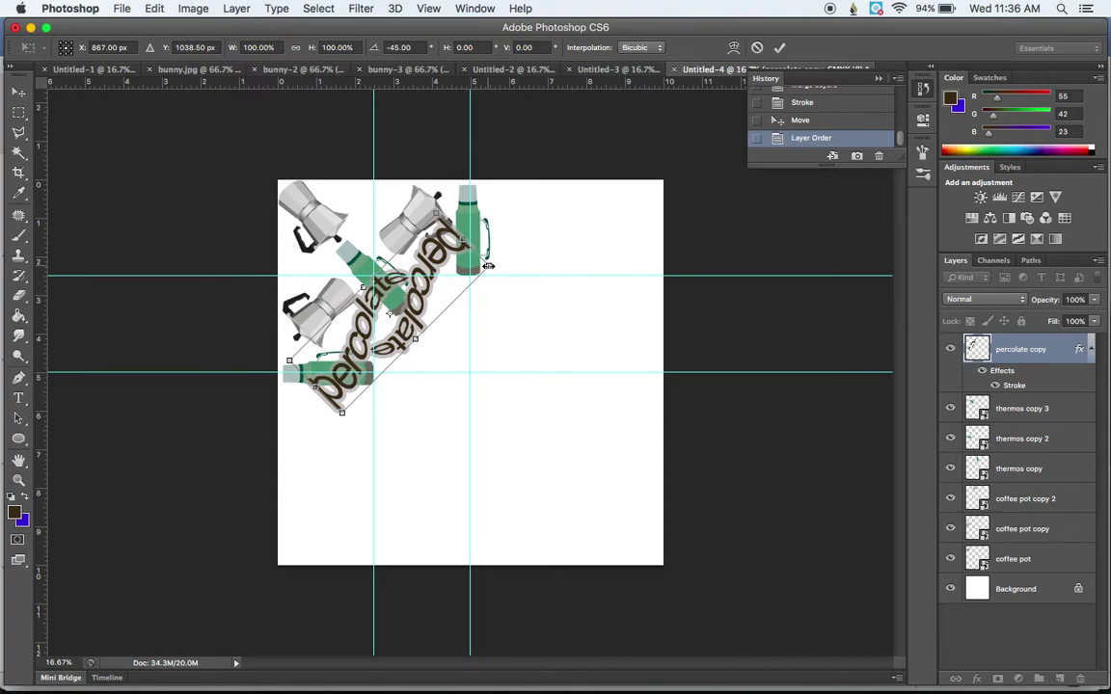
left_click_drag(489, 265, 388, 291)
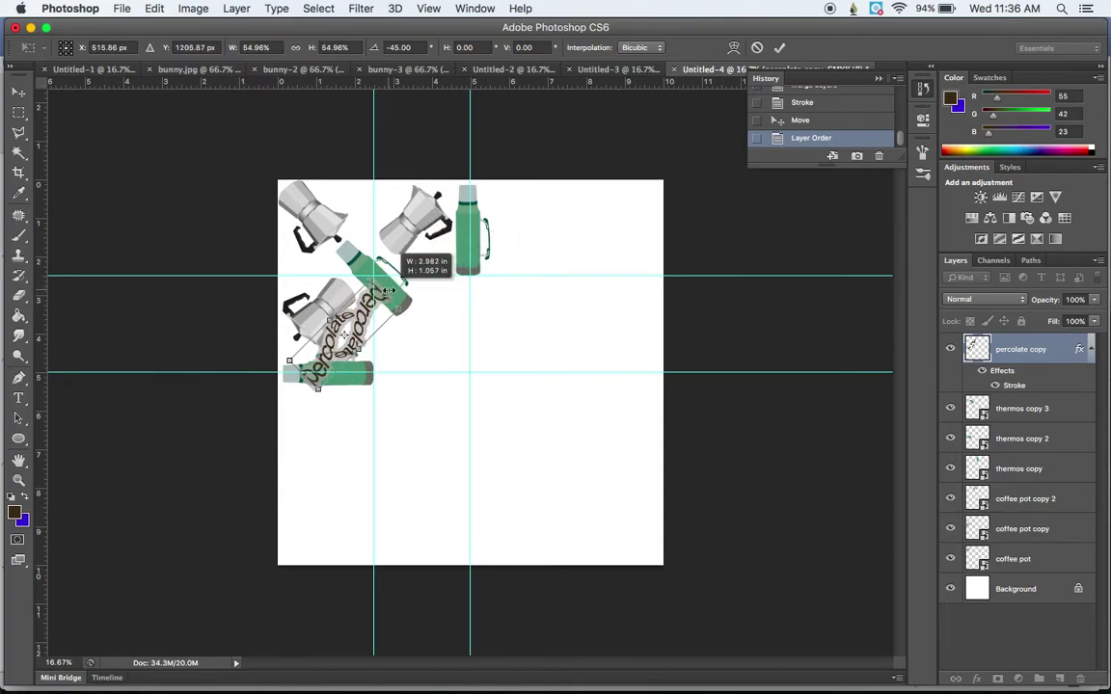
- Place the "percolate" artwork between the ends of the thermoses, rotate it to -39.33°, nudge it up and left, and commit the transform
left_click_drag(326, 304, 445, 316)
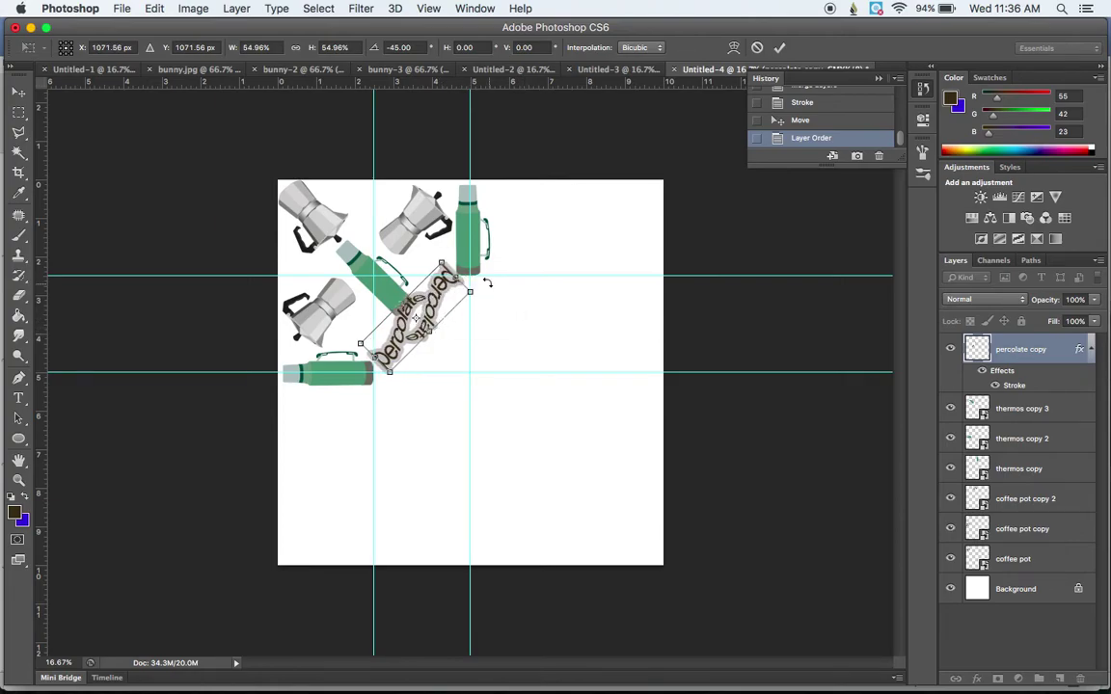
left_click_drag(497, 281, 503, 289)
left_click_drag(438, 307, 445, 308)
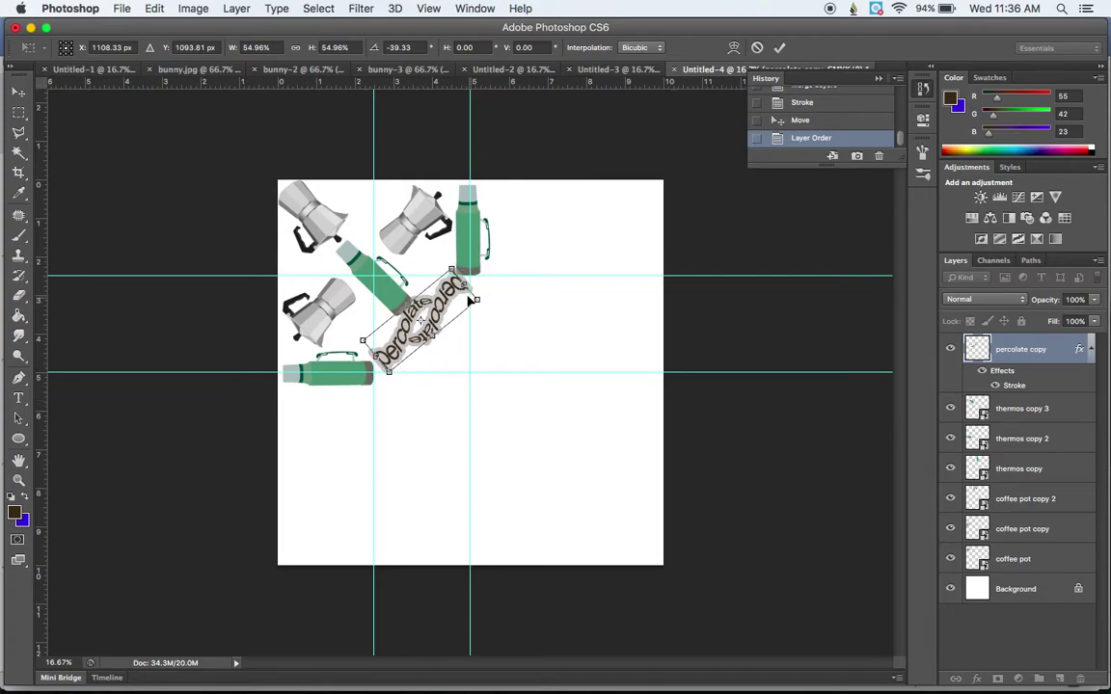
key("Left")
key("Left")
key("Left")
key("Left")
key("Left")
key("Left")
key("Left")
key("Left")
key("Left")
key("Left")
key("Left")
key("Left")
key("Left")
key("Left")
key("Left")
key("Left")
key("Left")
key("Left")
key("Up")
key("Up")
key("Up")
key("Up")
key("Up")
key("Up")
key("Up")
key("Up")
key("Up")
key("Up")
key("Up")
key("Up")
key("Up")
key("Up")
key("Up")
key("Up")
key("Up")
key("Up")
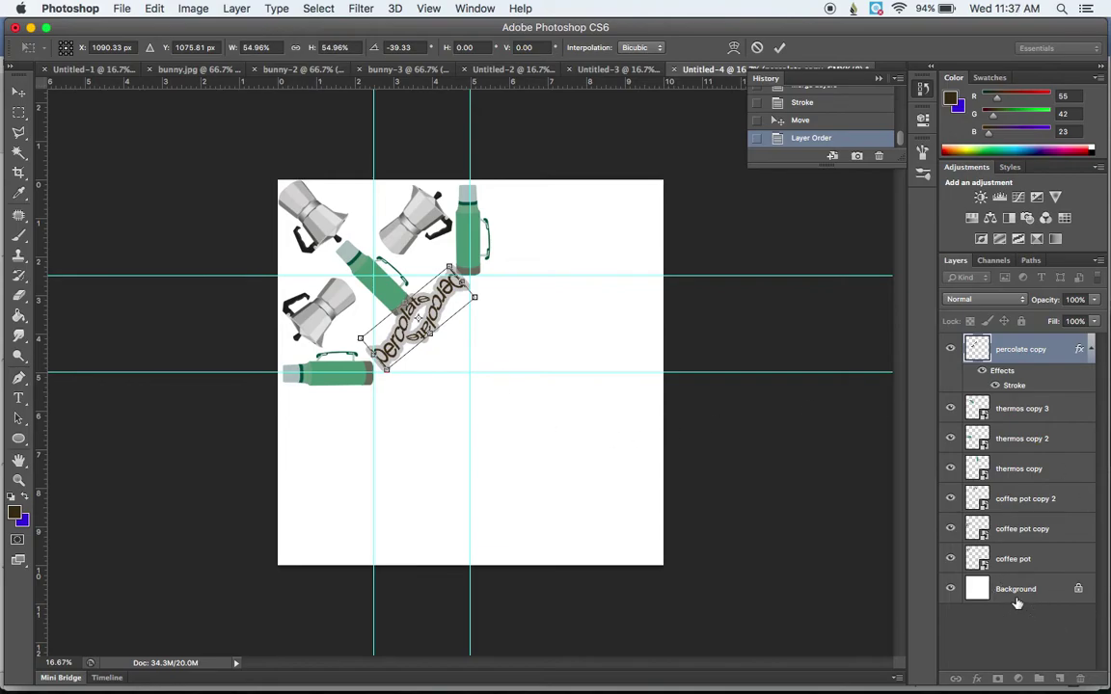
key("Return")
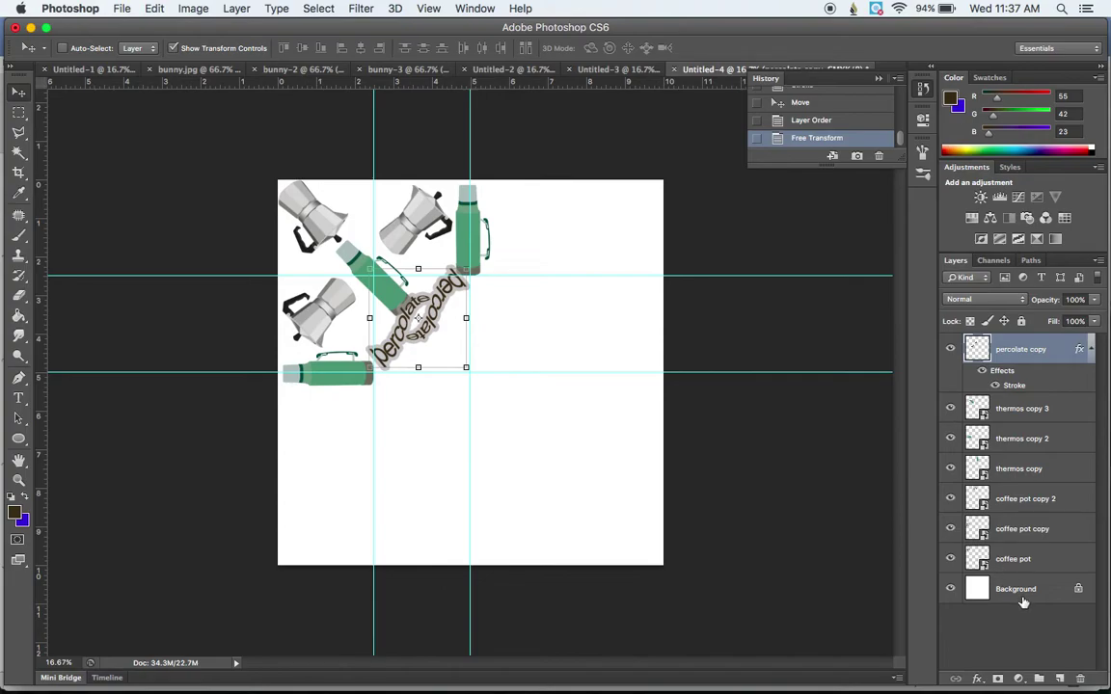
- Create a new empty layer directly above the Background layer
left_click(1023, 603)
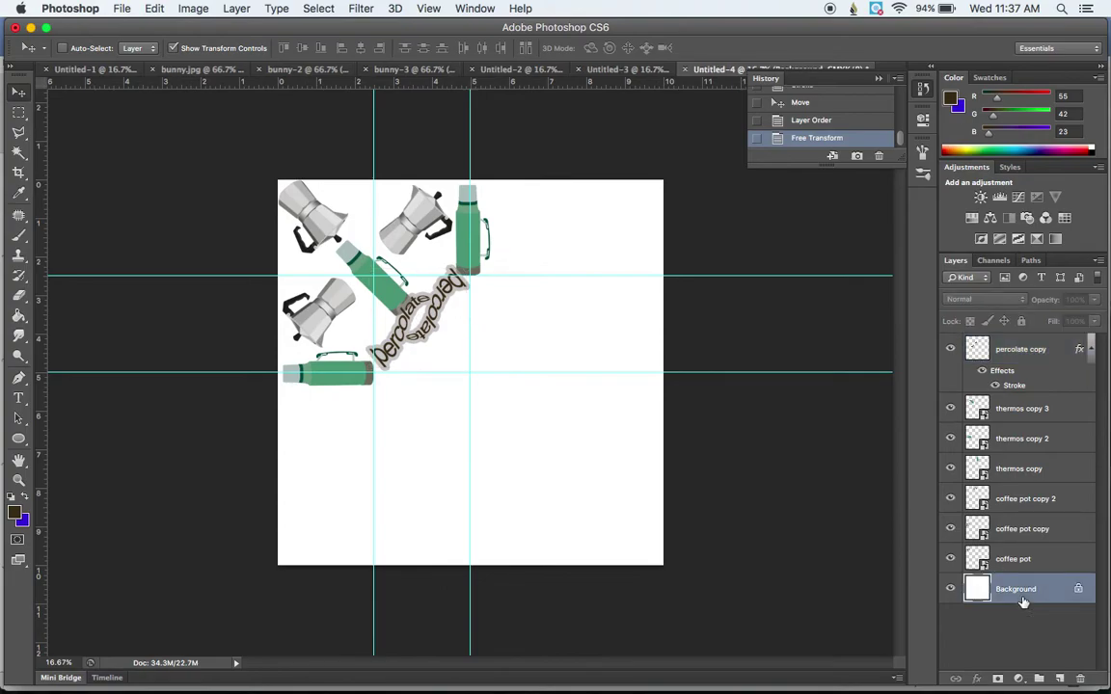
key("super+shift+n")
key("Return")
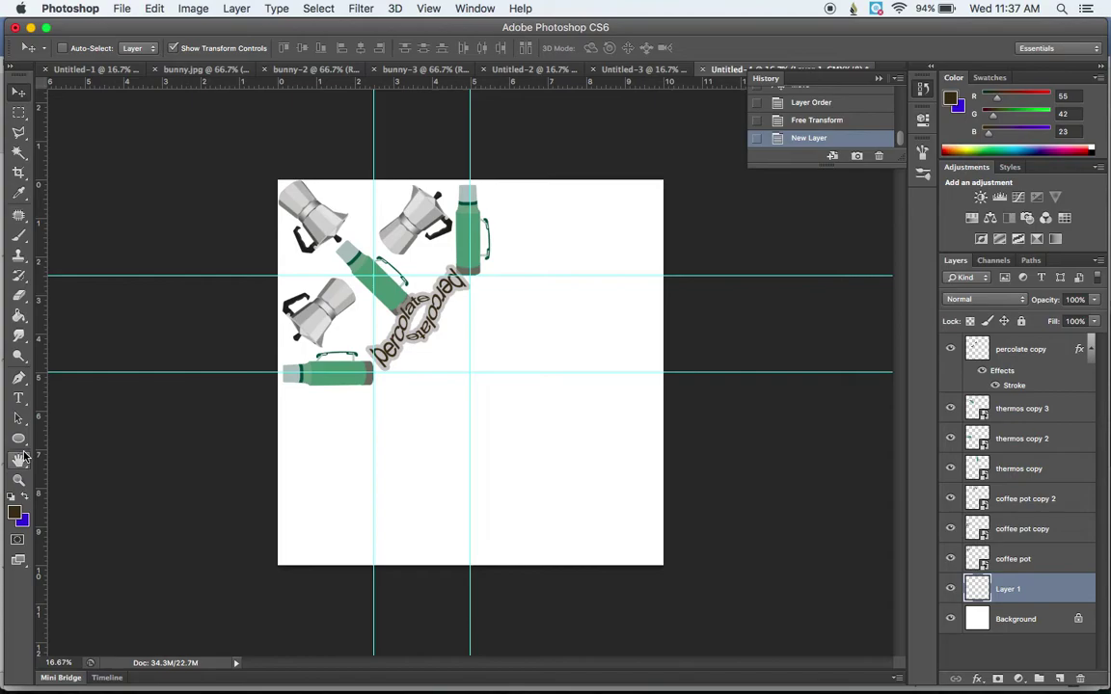
- Activate the Brush tool with the 499 px coffee bean brush and open its Brush Tip Shape settings
left_click(20, 239)
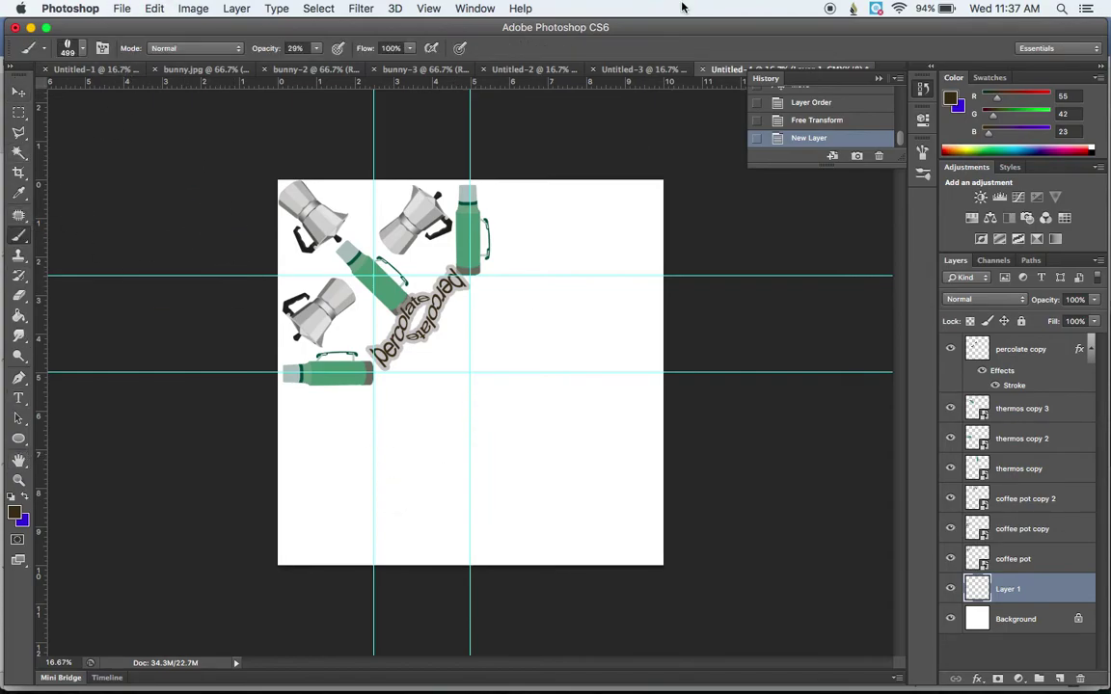
left_click(923, 154)
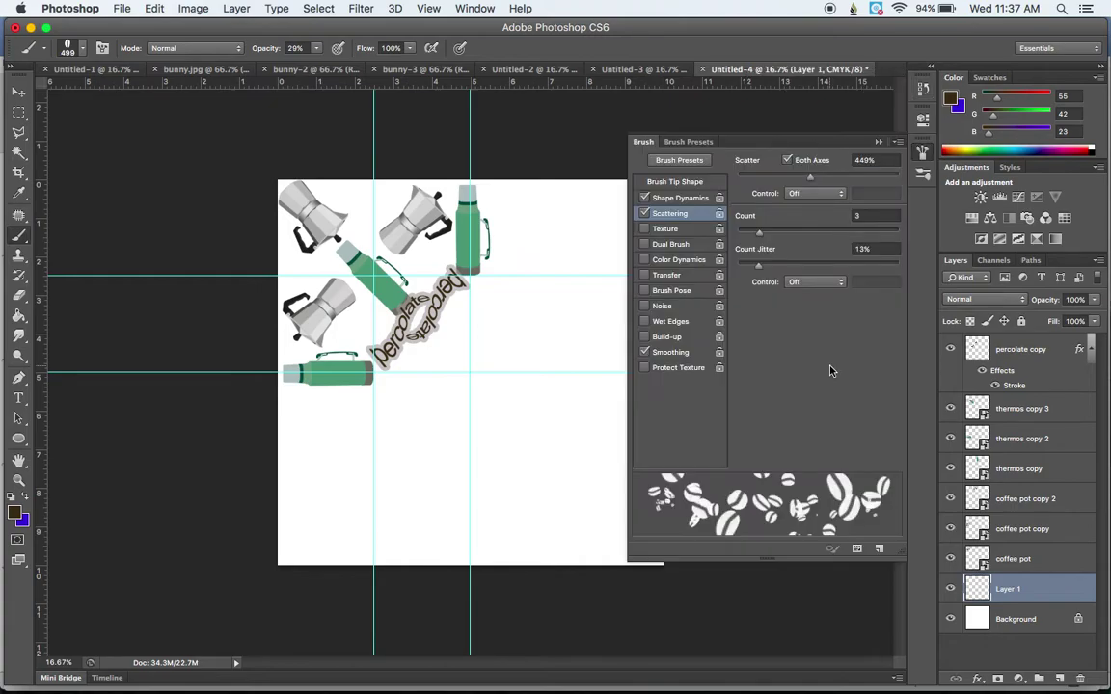
left_click(472, 8)
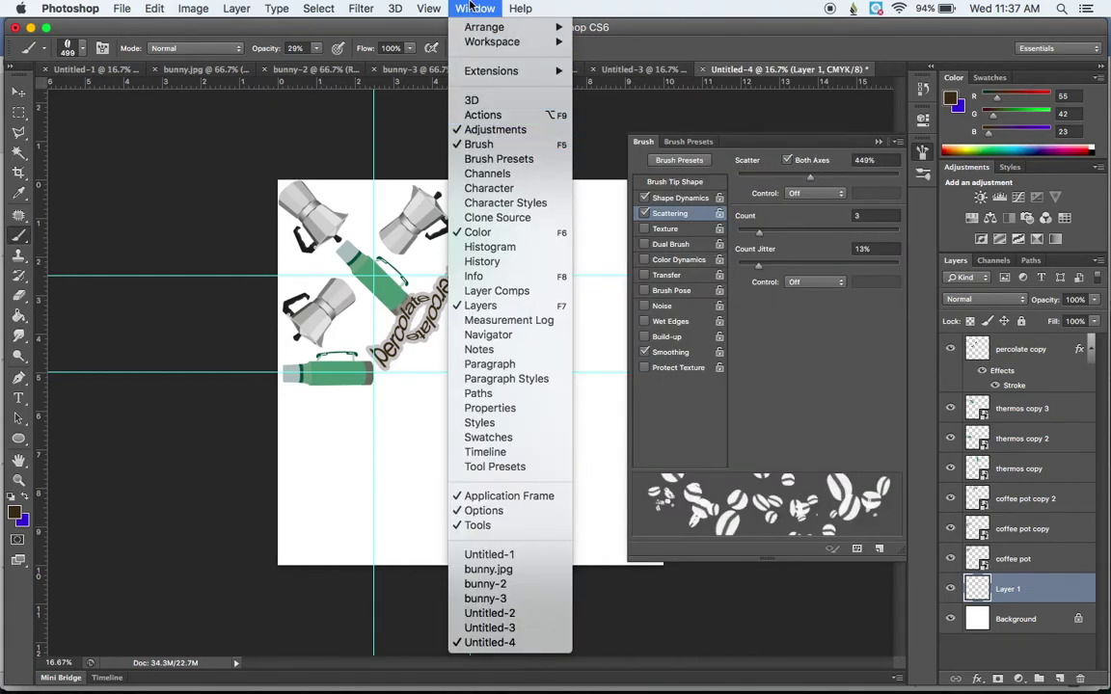
left_click(686, 176)
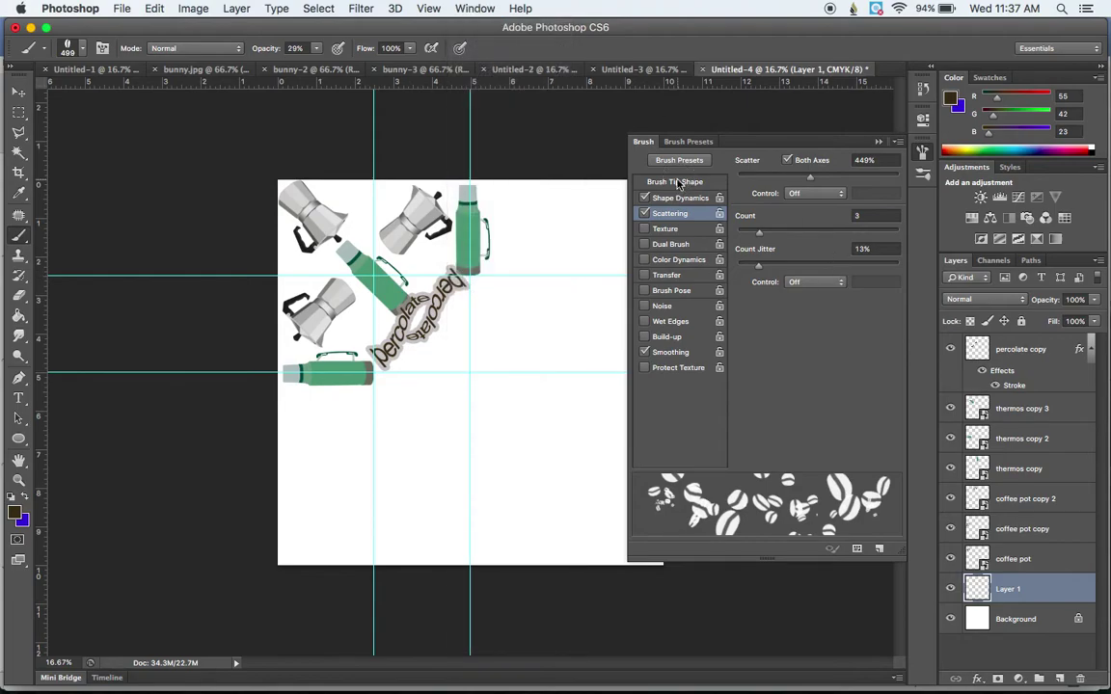
left_click(675, 181)
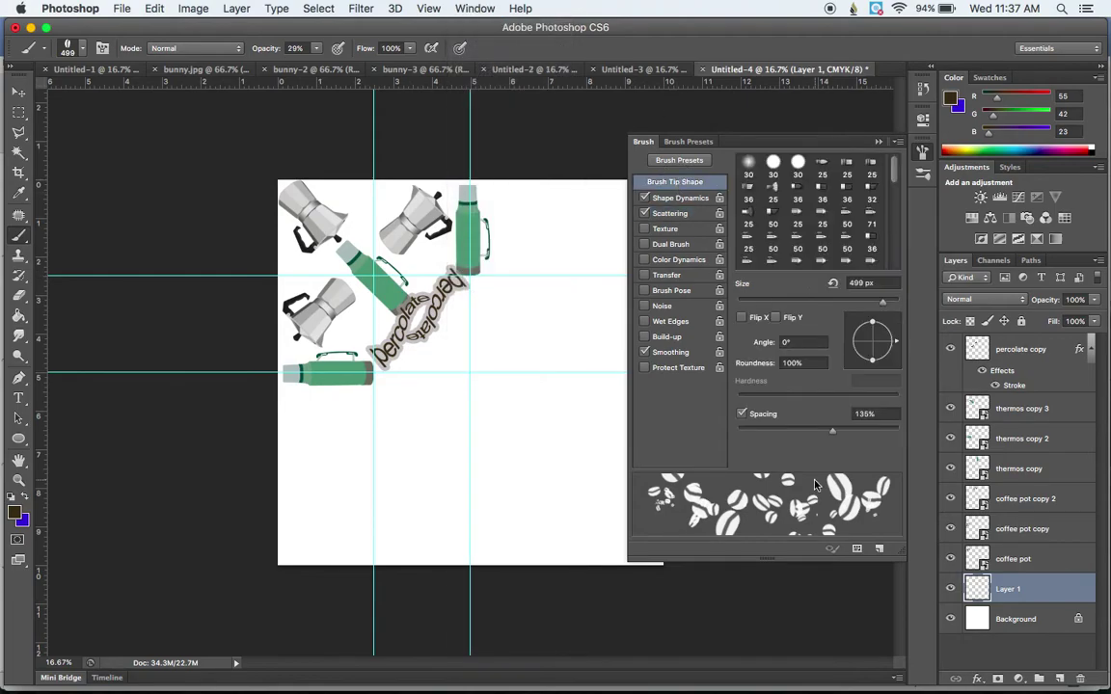
- Compare the coffee bean brush preview without Shape Dynamics and Scattering and with each of them enabled alone
left_click(644, 213)
left_click(645, 197)
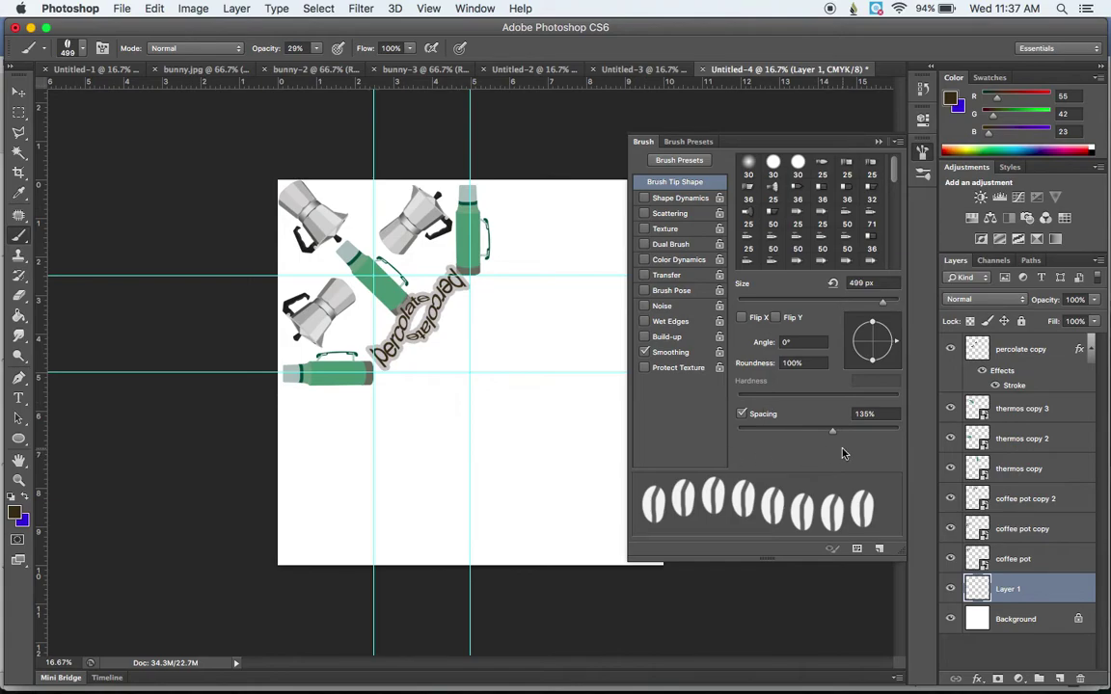
left_click(670, 199)
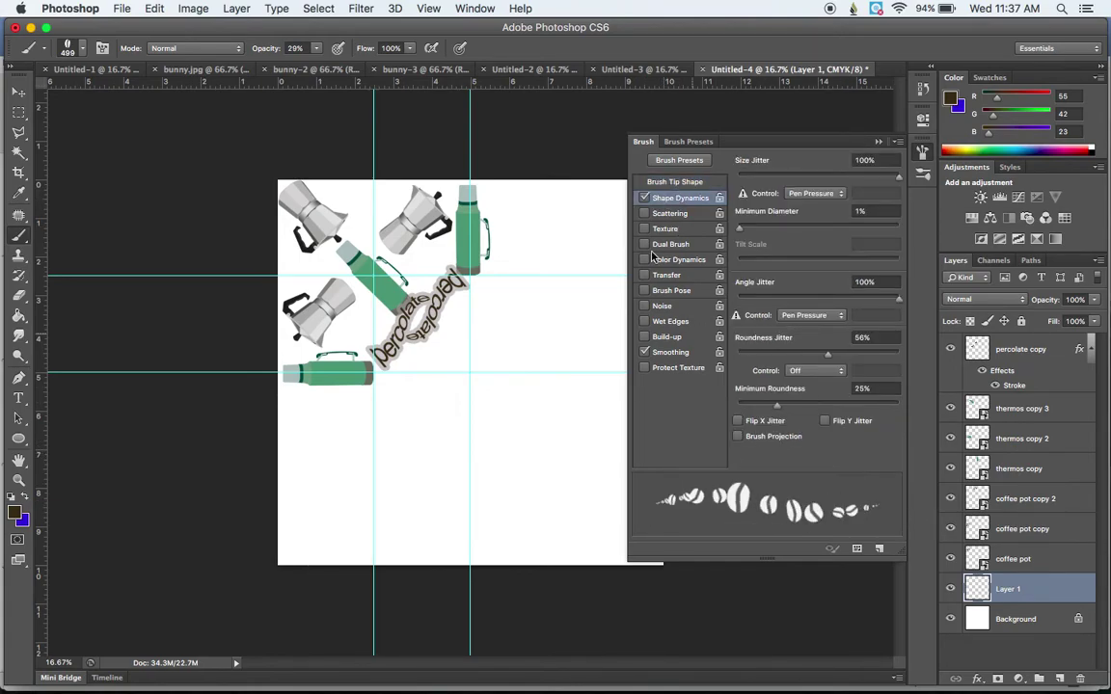
left_click(644, 197)
left_click(644, 213)
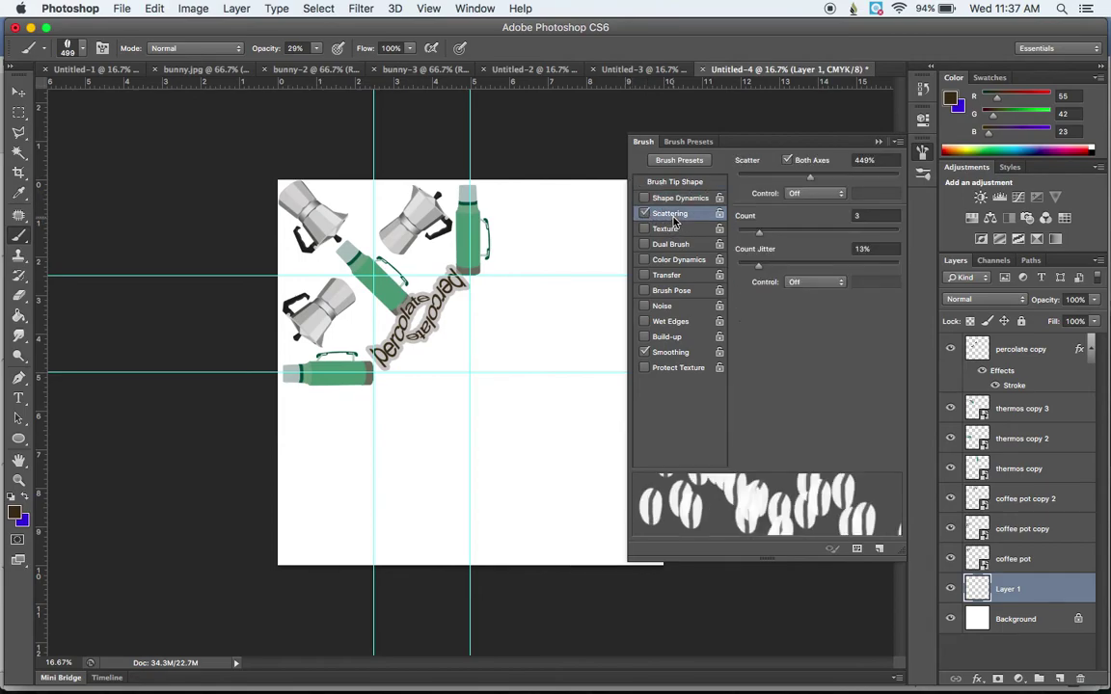
- Enable Shape Dynamics for the bean brush and set its roundness jitter to 0% and angle jitter to 13%
left_click(675, 199)
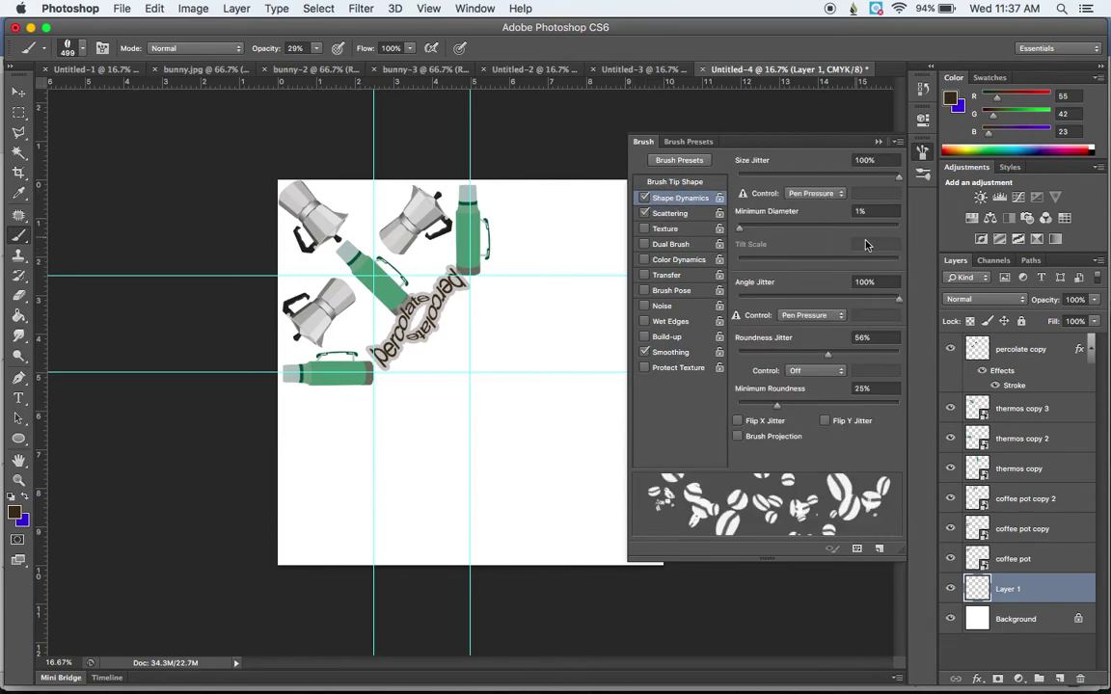
left_click_drag(828, 354, 735, 358)
left_click(759, 295)
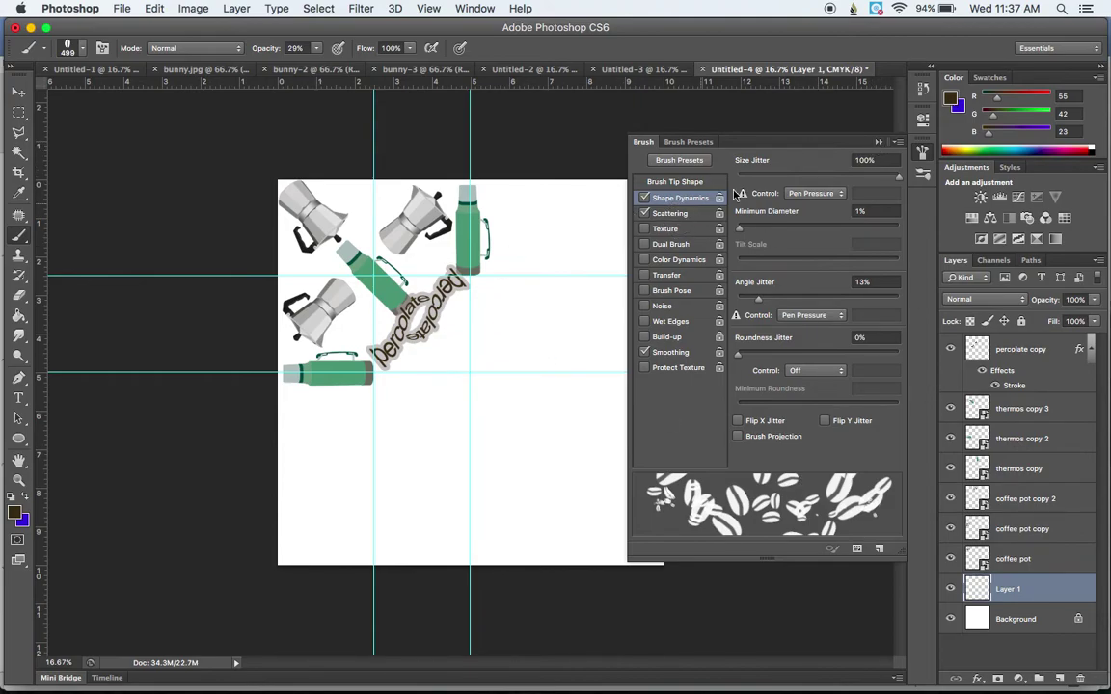
- Close the brush settings and paint large scattered coffee beans at 29% opacity across the canvas on the new layer
left_click(879, 142)
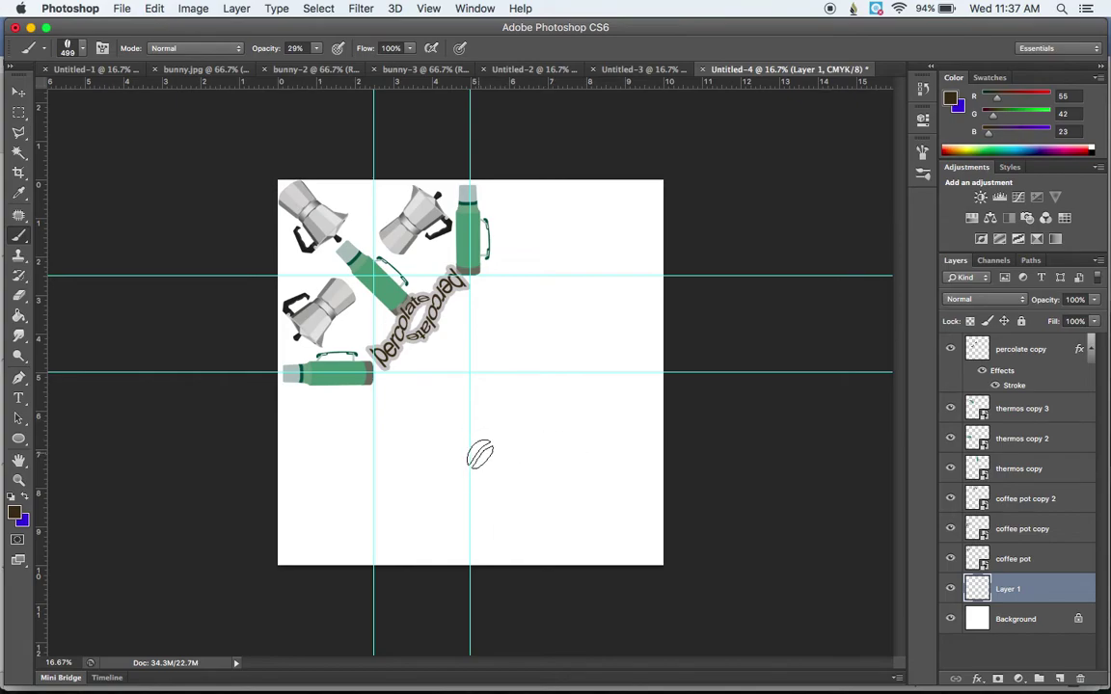
mouse_move(479, 455)
left_mouse_down()
mouse_move(372, 448)
mouse_move(710, 363)
mouse_move(317, 311)
mouse_move(569, 319)
mouse_move(600, 447)
mouse_move(358, 603)
left_mouse_up()
- Set the brush opacity to 79%, reduce the brush size, paint smaller dark beans over the pale ones, and switch to the Move tool
left_click(313, 49)
left_click_drag(313, 49, 357, 64)
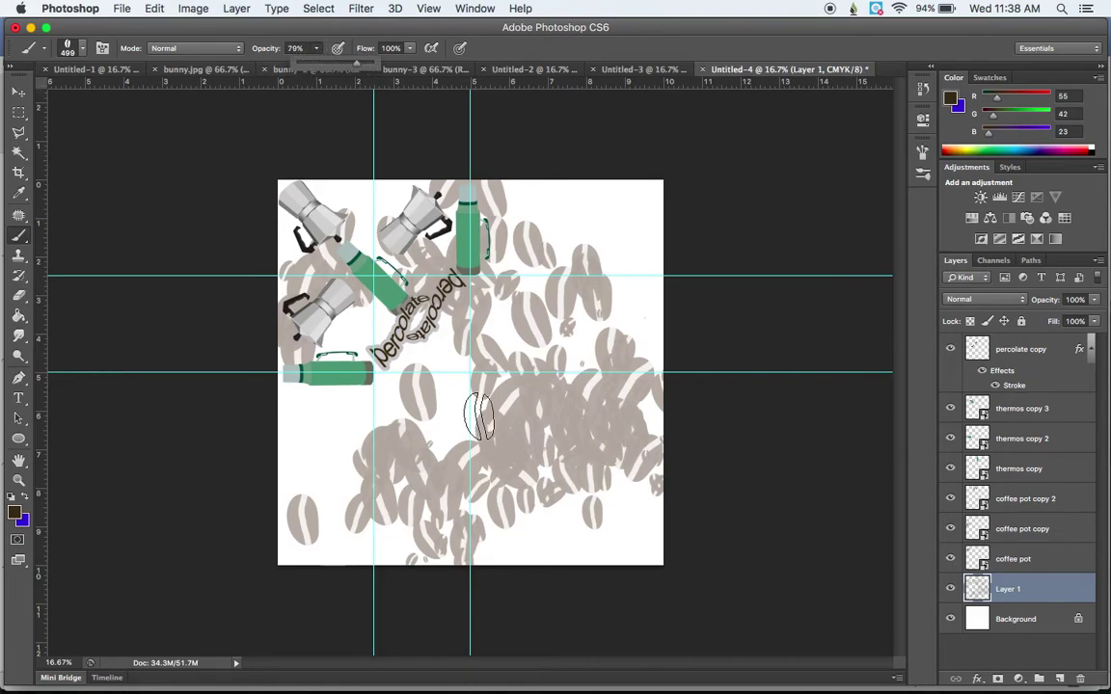
key("bracketleft")
key("bracketleft")
key("bracketleft")
key("bracketleft")
key("bracketleft")
mouse_move(455, 424)
left_mouse_down()
mouse_move(487, 461)
mouse_move(730, 455)
mouse_move(530, 292)
mouse_move(530, 141)
left_mouse_up()
mouse_move(6, 92)
key("v")
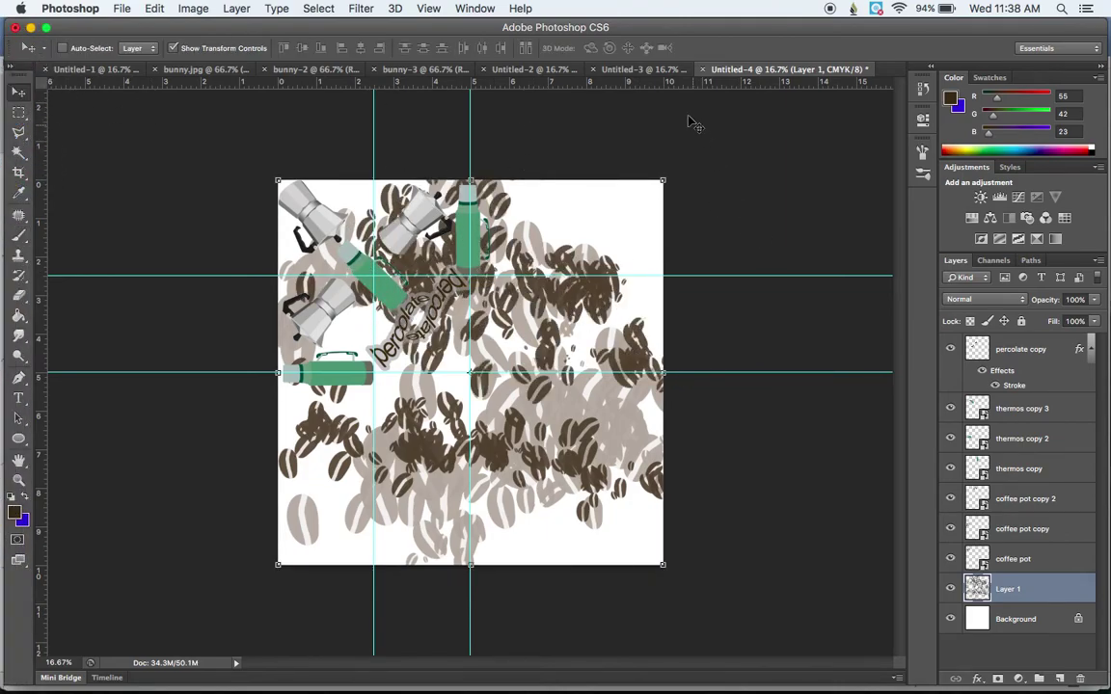
- Rotate the coffee bean layer by about -35° and shift it toward the canvas's upper-left area
left_click_drag(672, 161, 493, 66)
left_click_drag(578, 355, 488, 298)
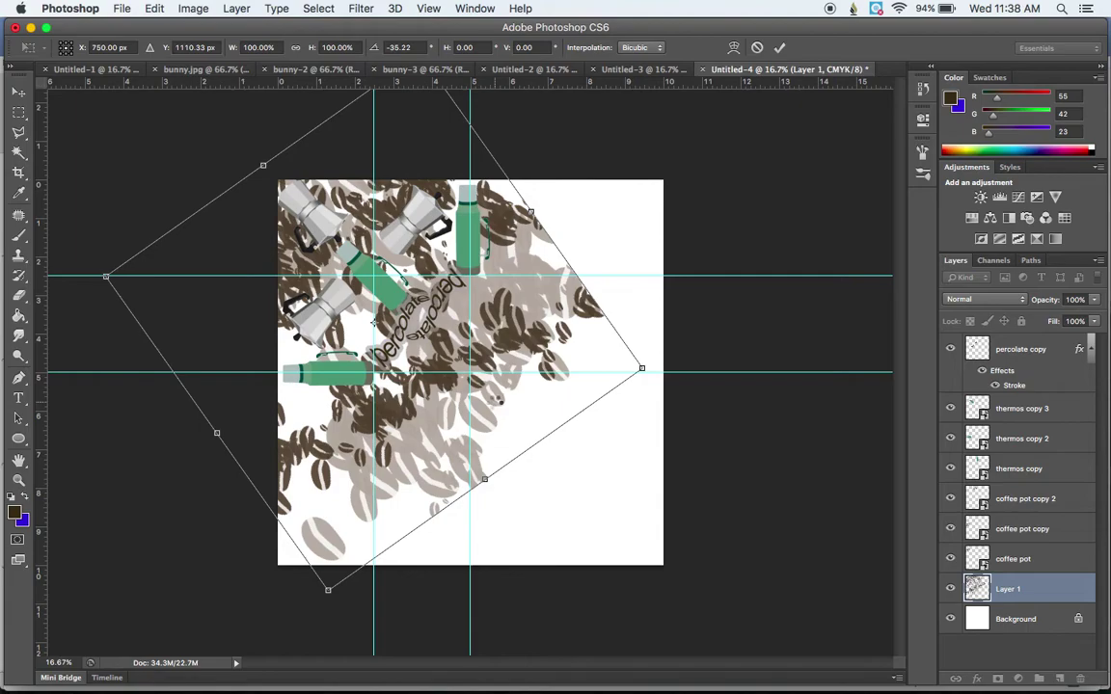
key("Return")
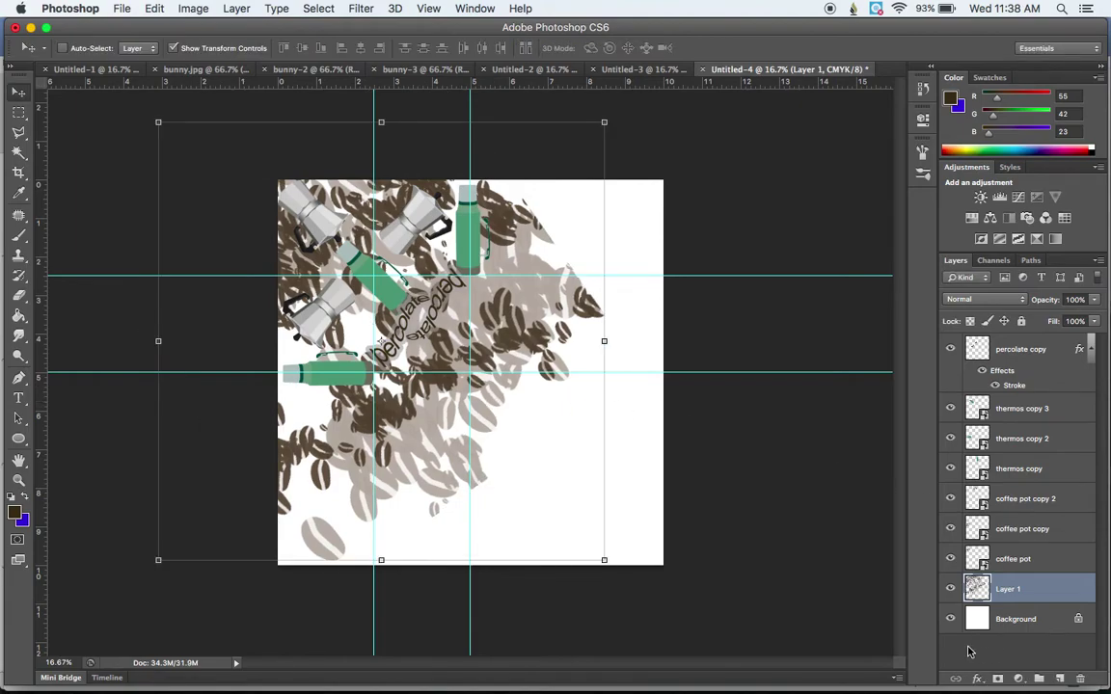
- Merge all layers from the coffee bean layer up to "percolate copy" into one layer, leaving out the Background
left_click(1052, 591)
left_click(1037, 353, "shift")
right_click(1036, 353)
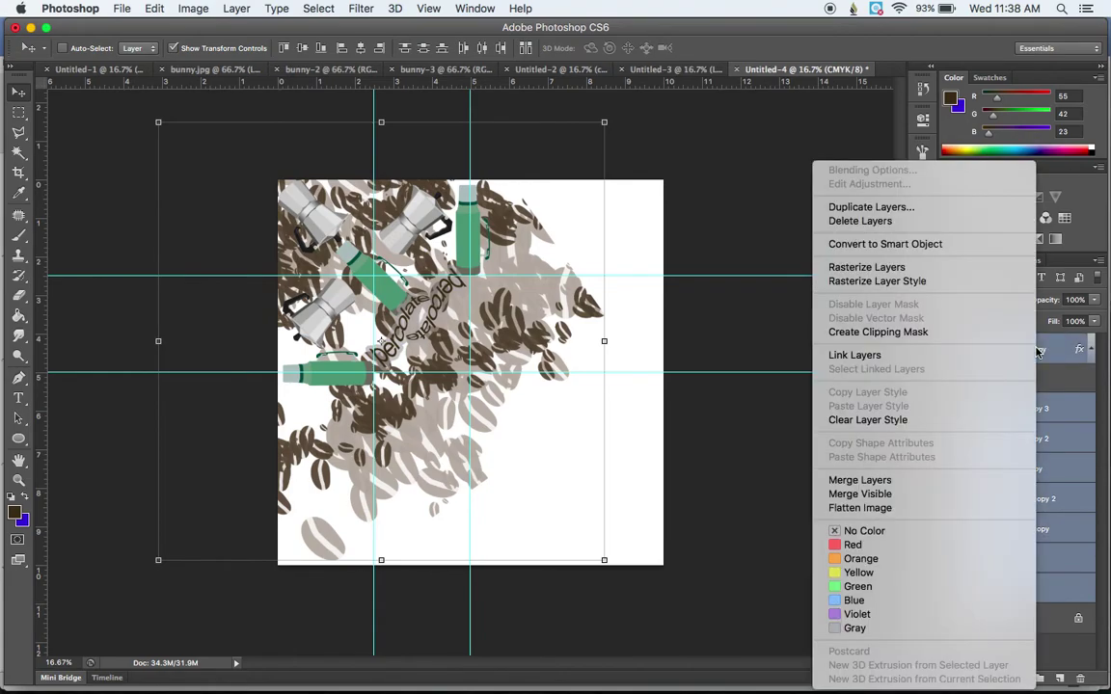
left_click(902, 480)
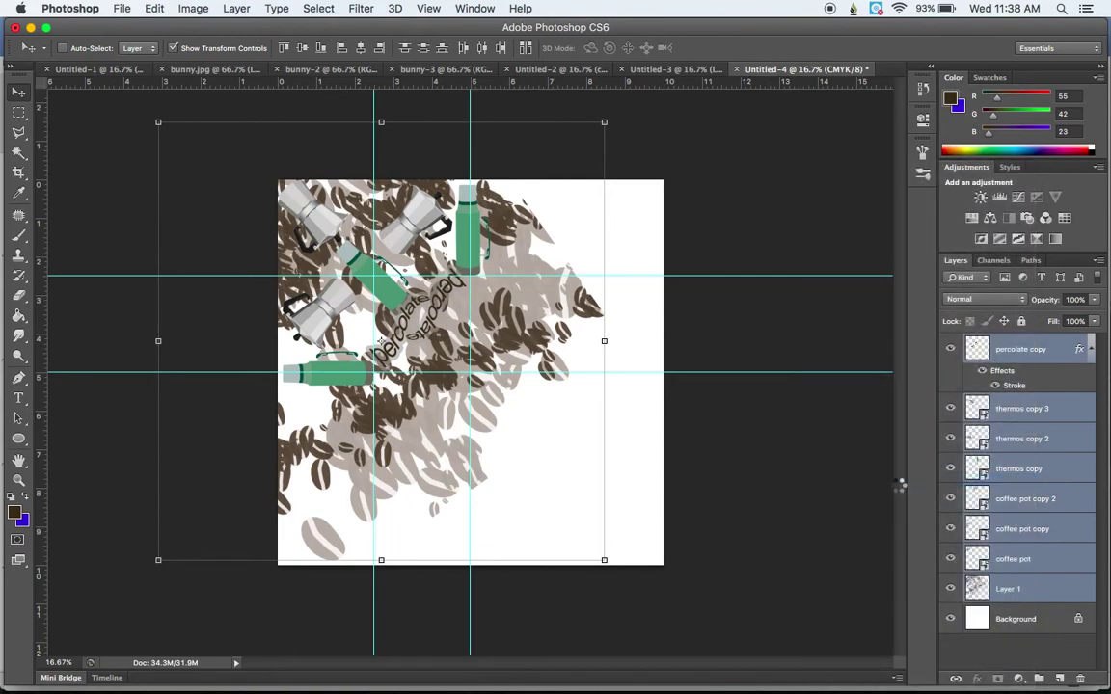
- Copy the upper-left quarter of the merged artwork, bounded by the 5-inch guides, to a new layer and hide "percolate copy"
left_click(18, 114)
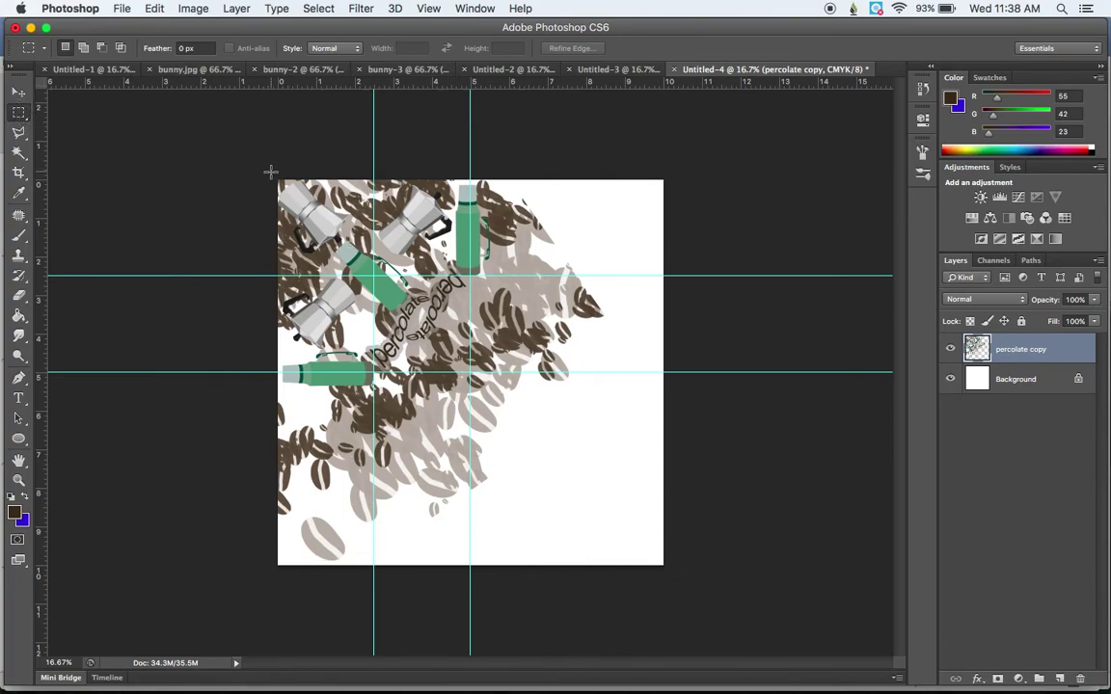
left_click_drag(271, 172, 476, 395)
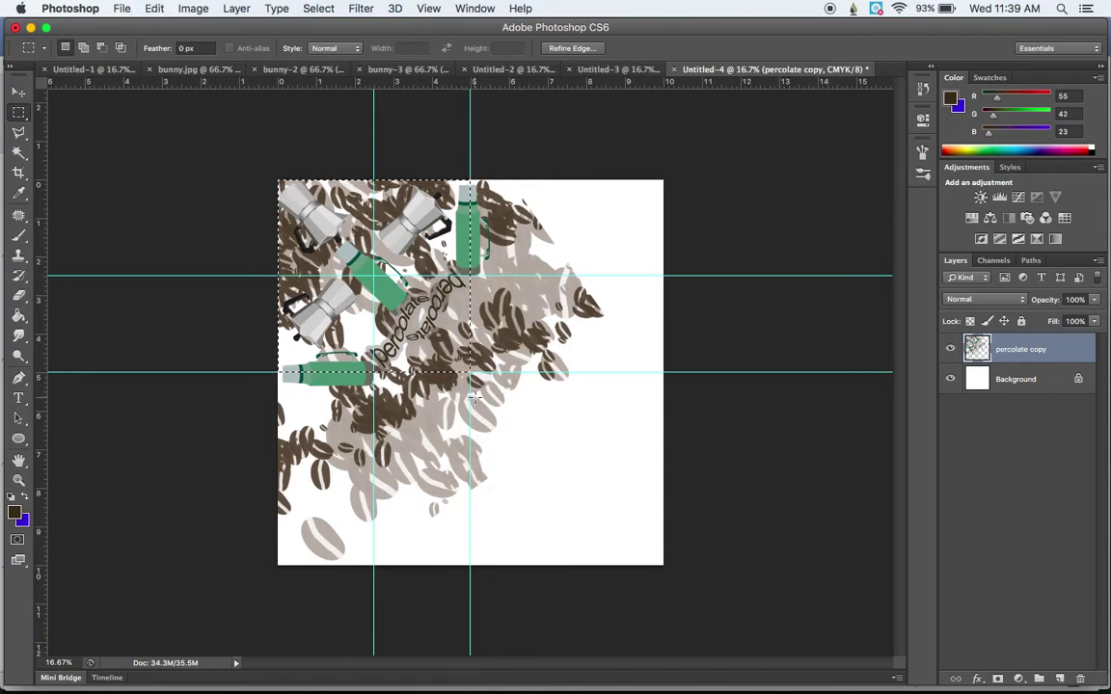
key("super+j")
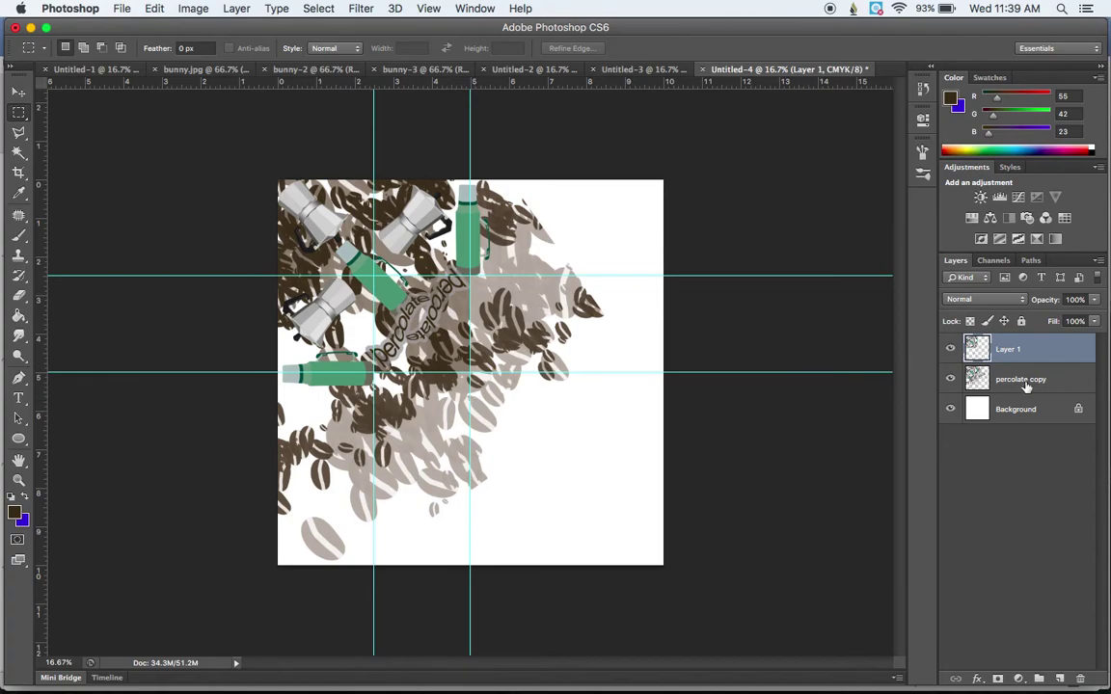
left_click(951, 380)
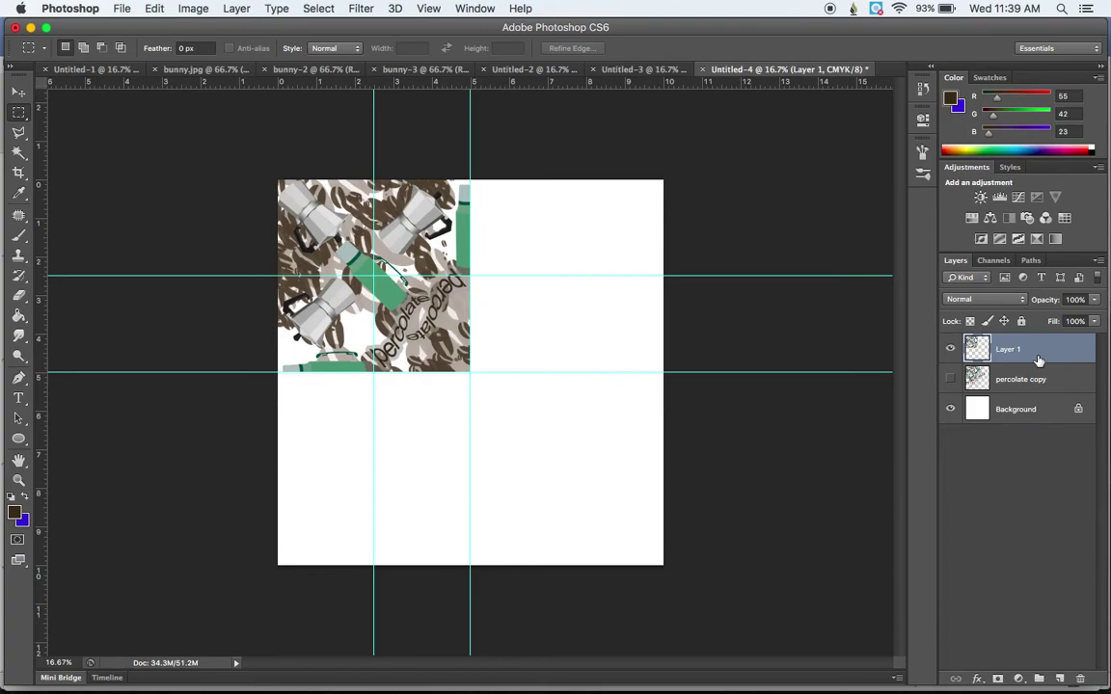
- Paste a second copy of the quarter tile, rotate it 90°, and place it in the canvas's upper-right quarter
key("super+v")
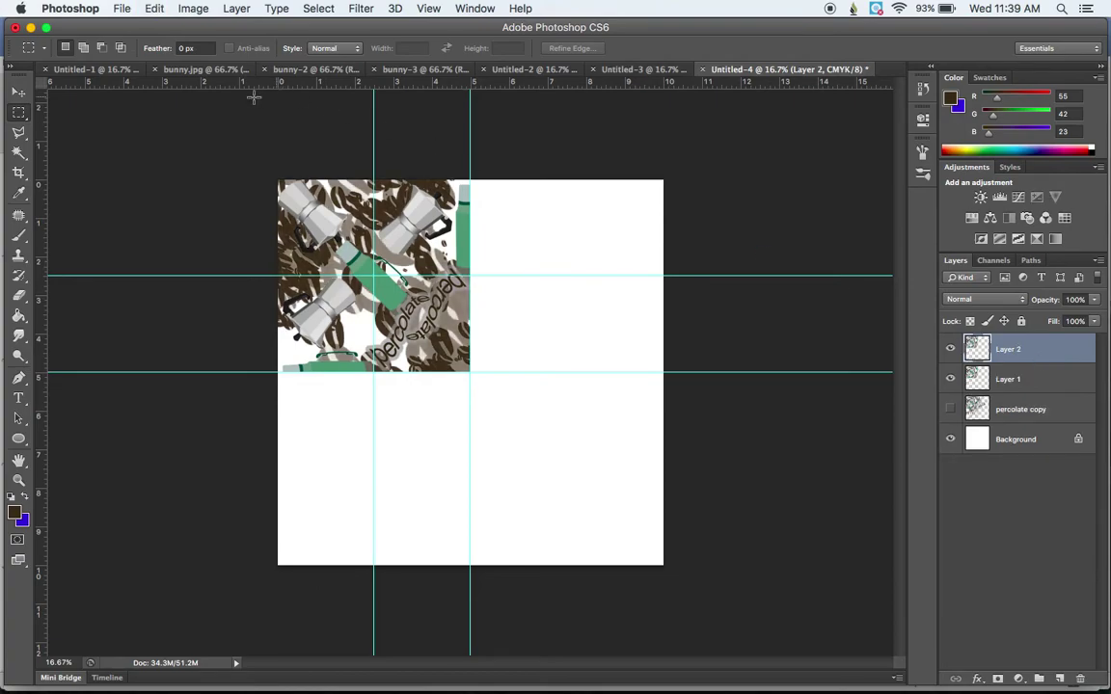
left_click(19, 91)
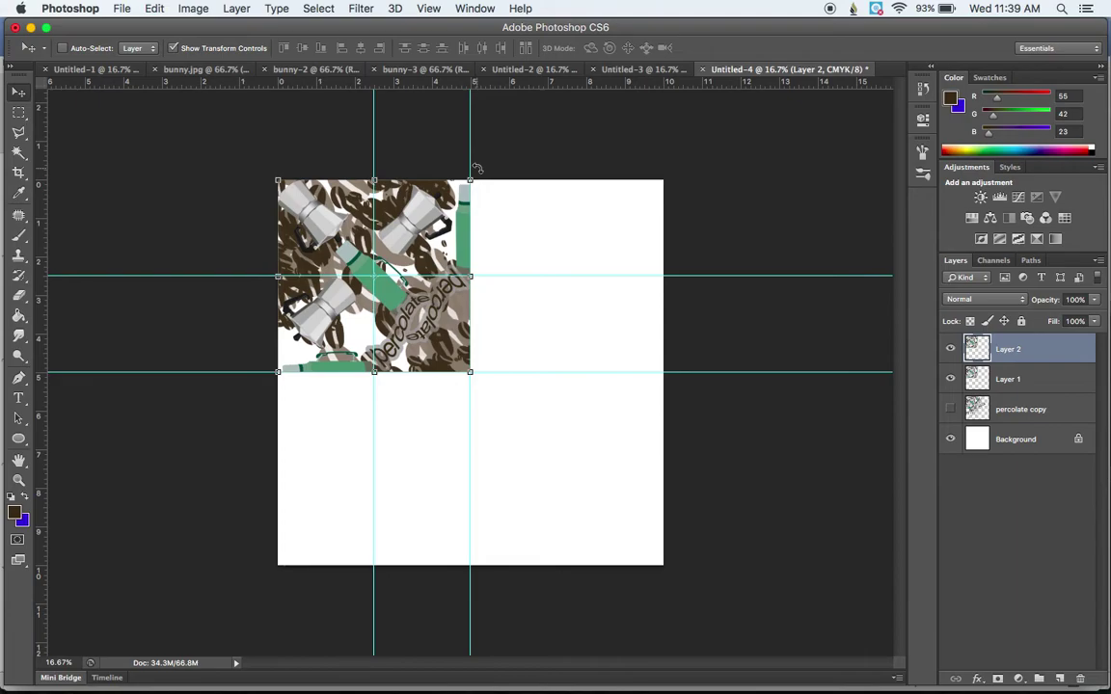
left_click_drag(476, 169, 485, 378)
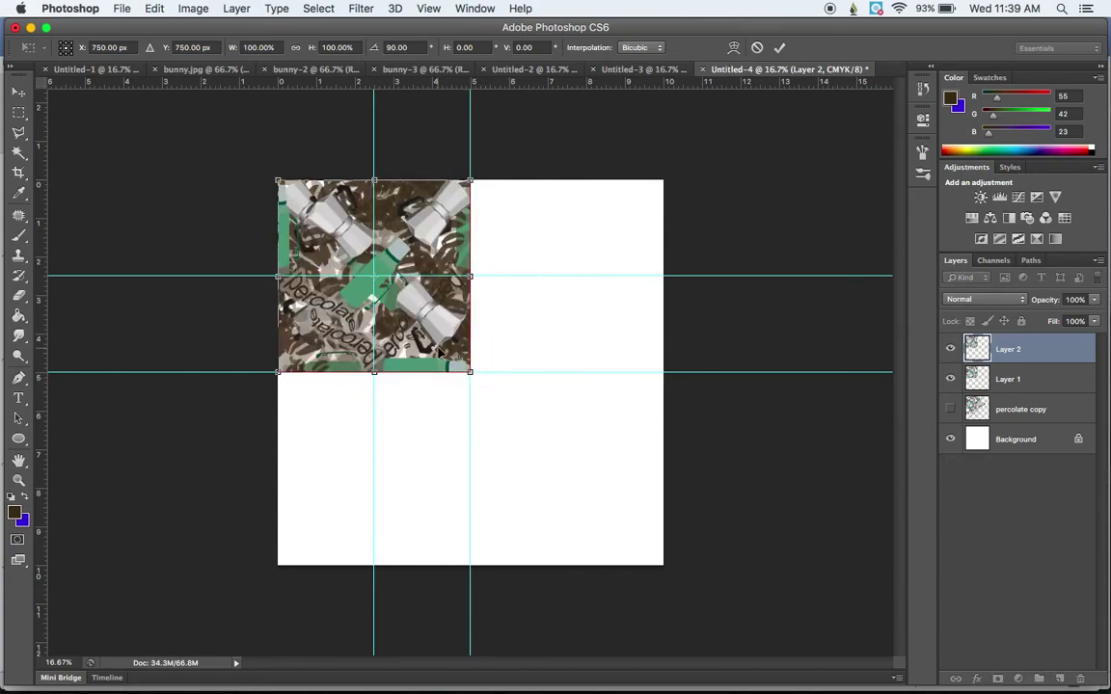
left_click_drag(439, 355, 634, 369)
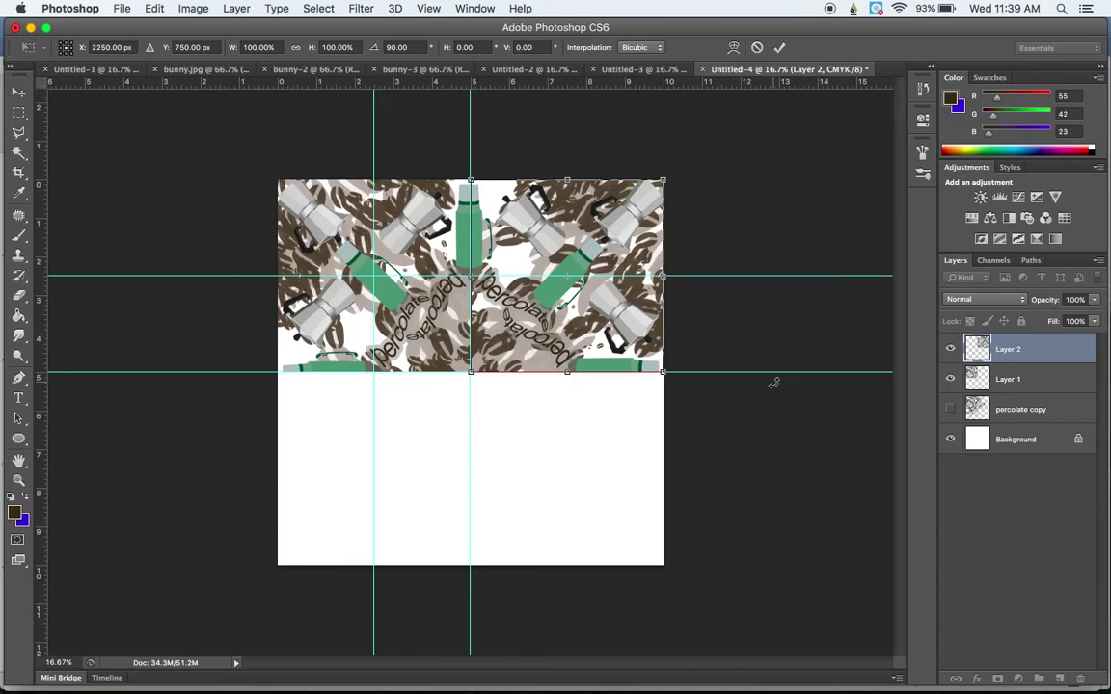
key("Return")
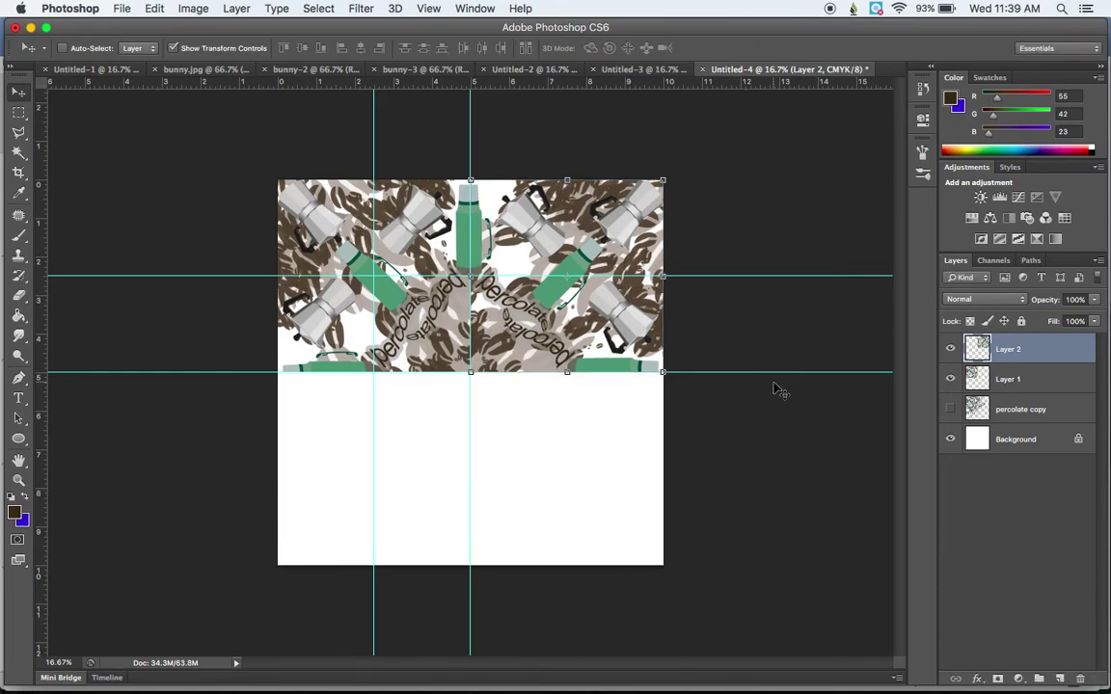
- Add a third copy of the quarter tile, rotate it 180°, and place it in the canvas's lower-right quarter
key("ctrl+shift+alt+t")
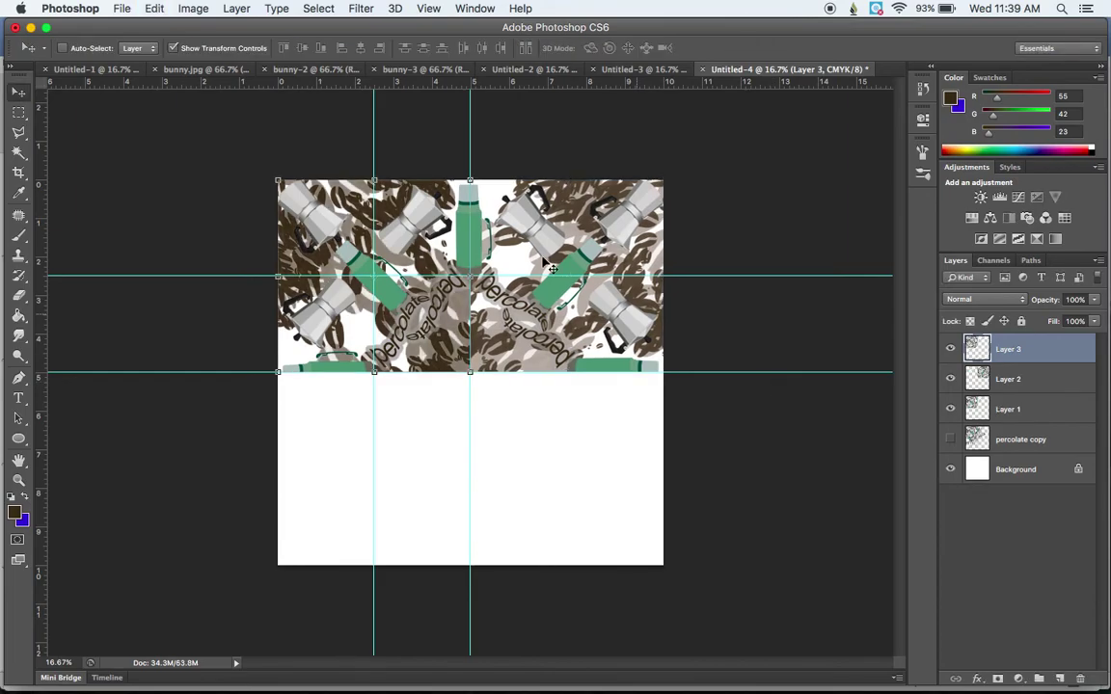
left_click_drag(474, 168, 281, 385)
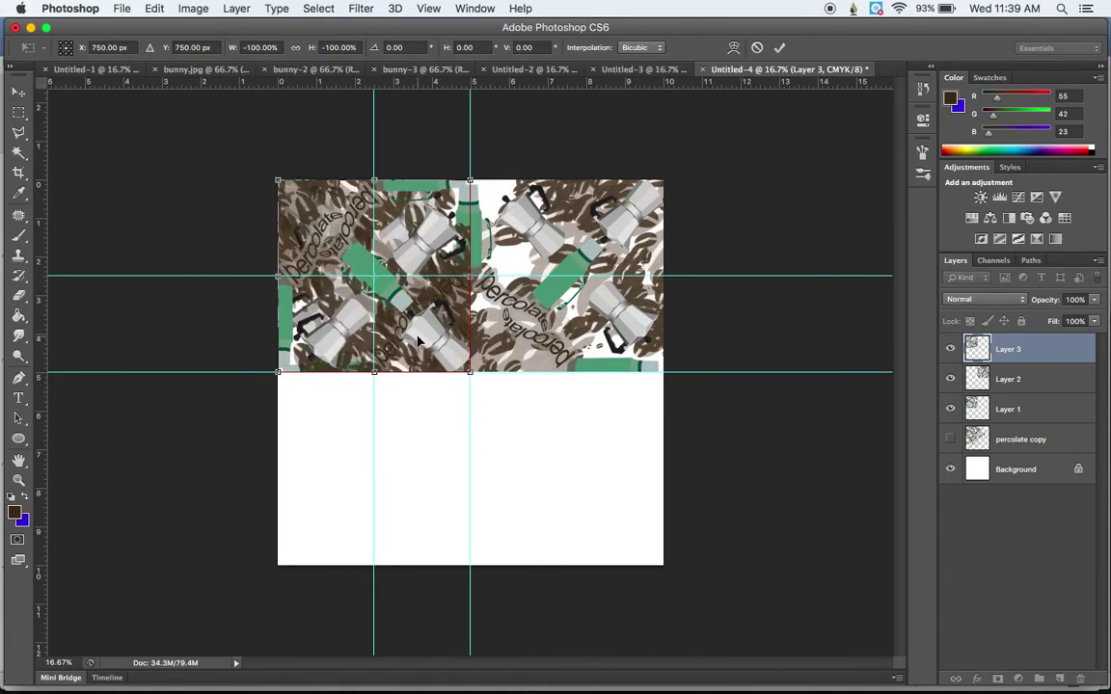
left_click_drag(419, 340, 609, 532)
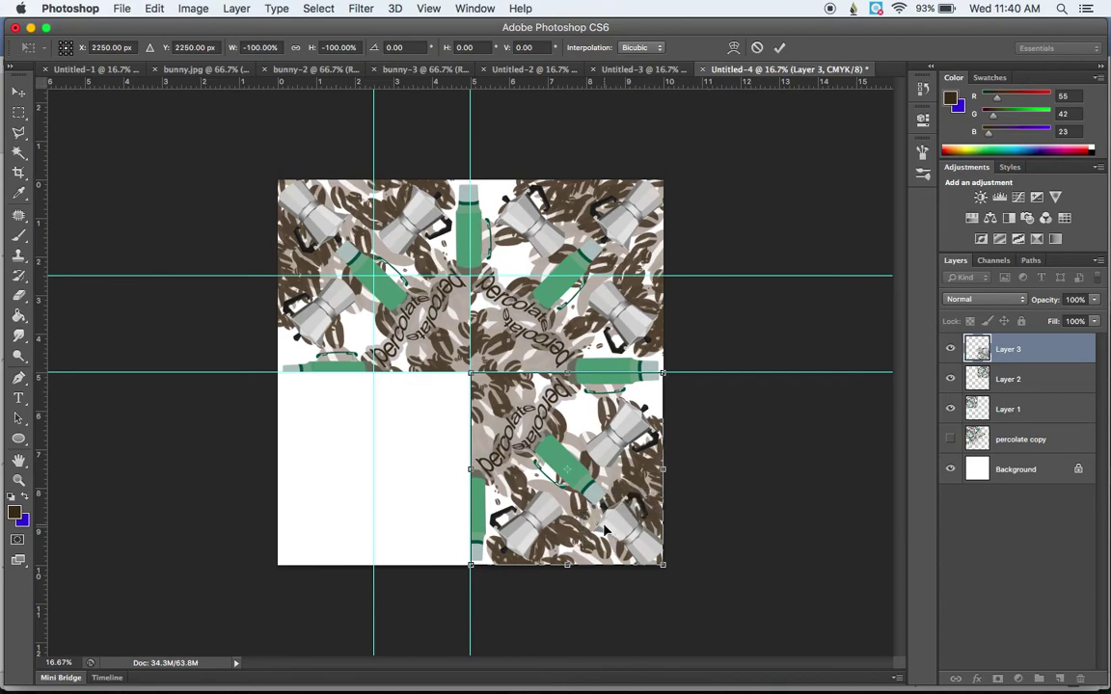
key("Return")
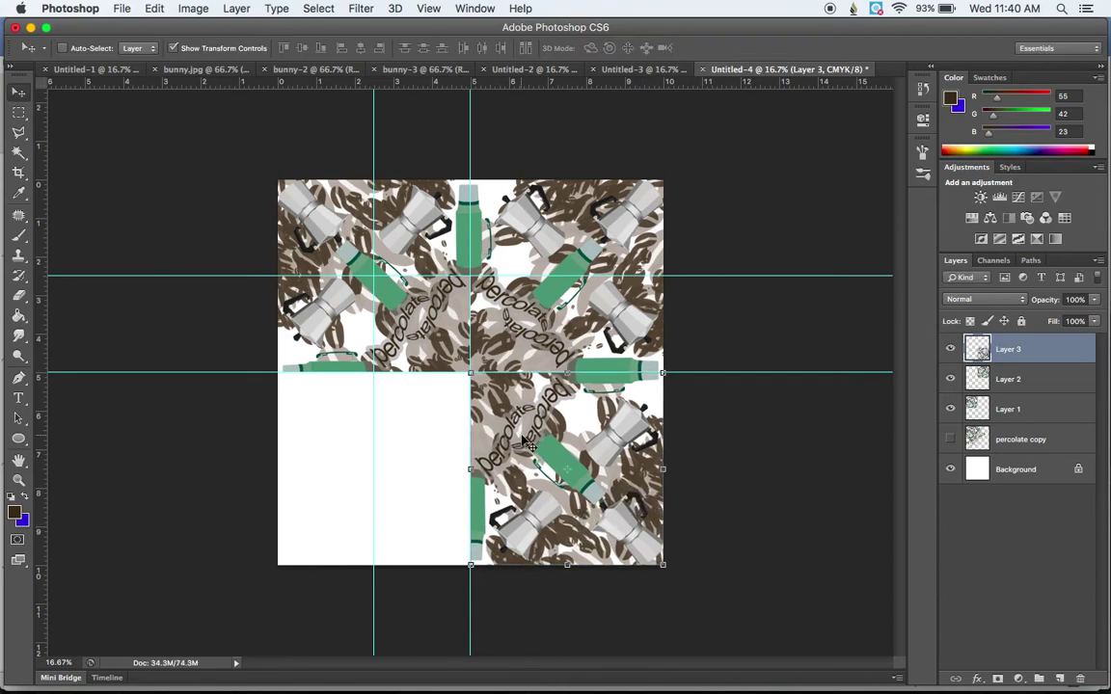
- Paste a fourth copy of the quarter tile, rotate it -90°, and place it in the canvas's lower-left quarter
key("ctrl+v")
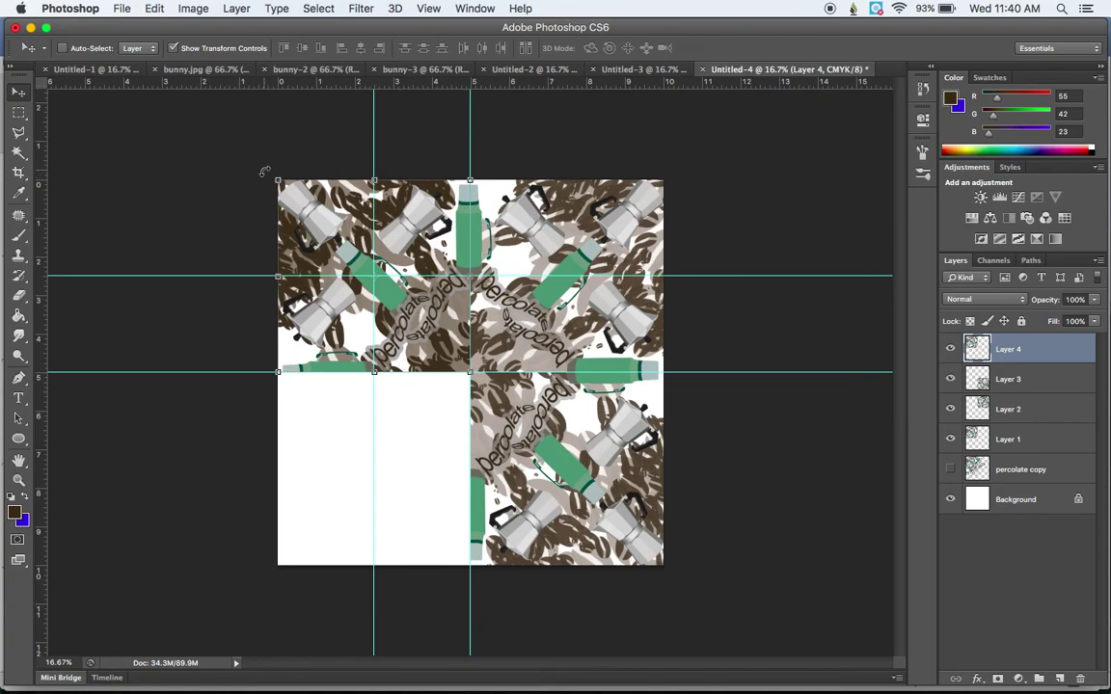
left_click_drag(265, 173, 294, 349)
left_click_drag(435, 313, 451, 498)
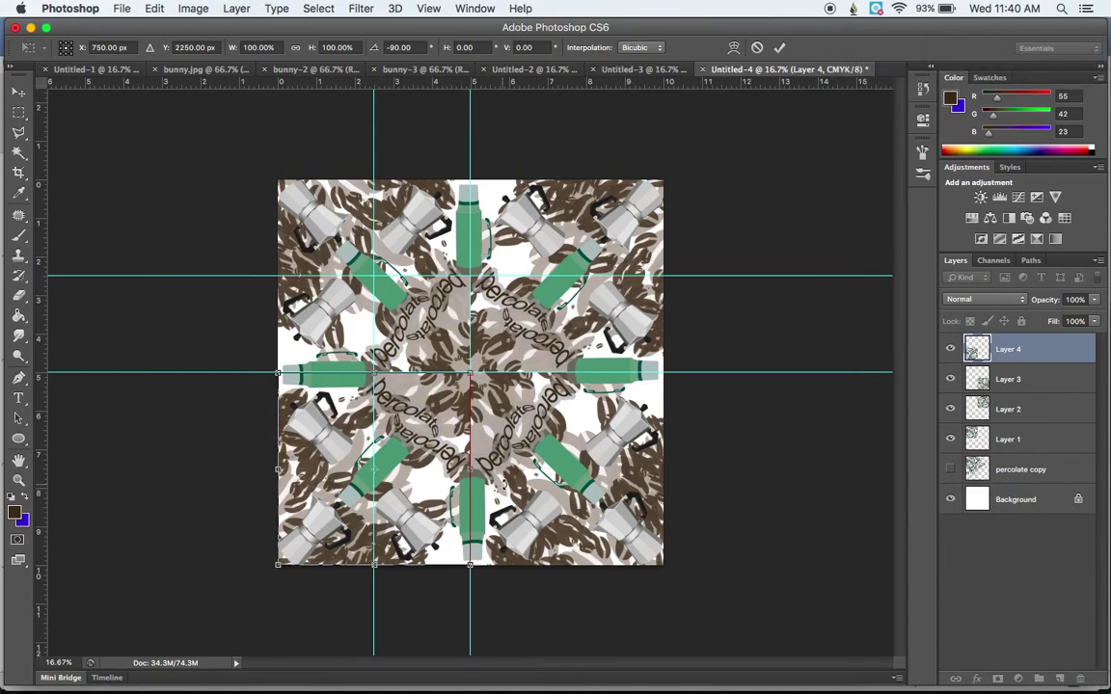
key("Return")
- Convert the Background into the regular layer "Layer 0" and give it a Gradient Overlay with the Radial style
double_click(1012, 503)
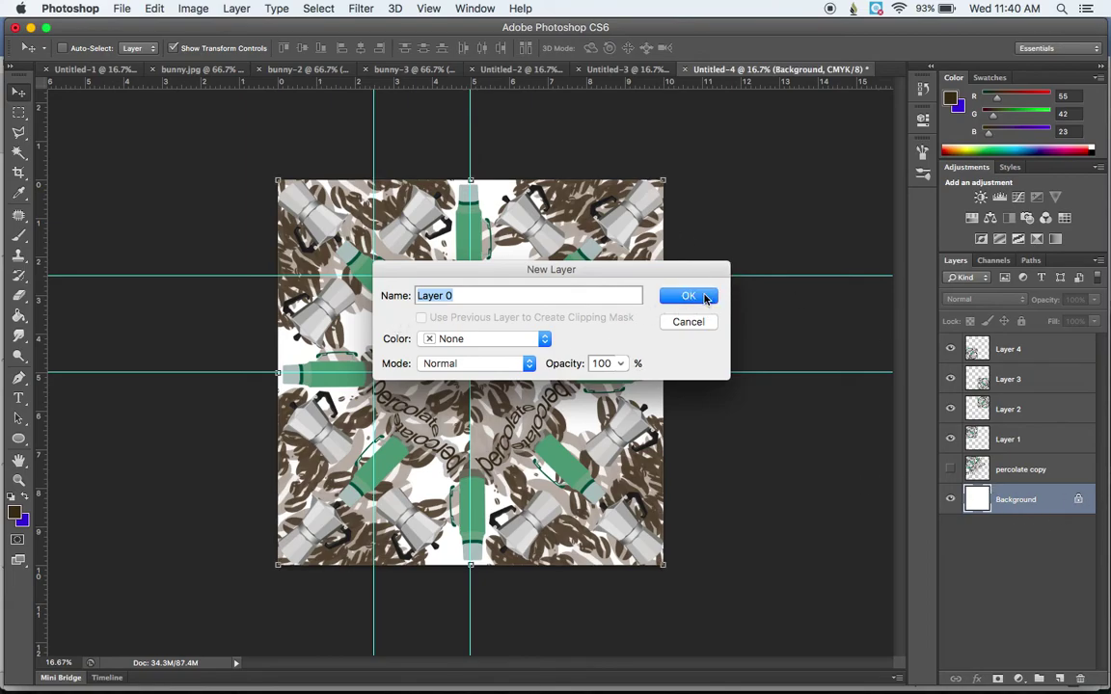
left_click(694, 295)
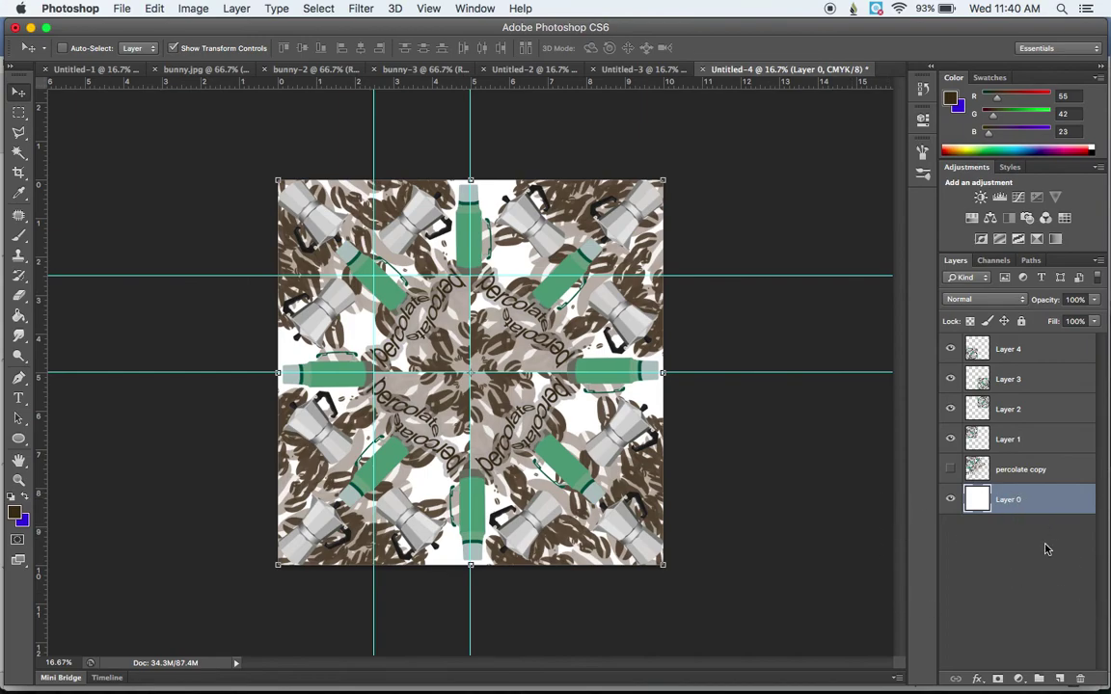
double_click(1038, 506)
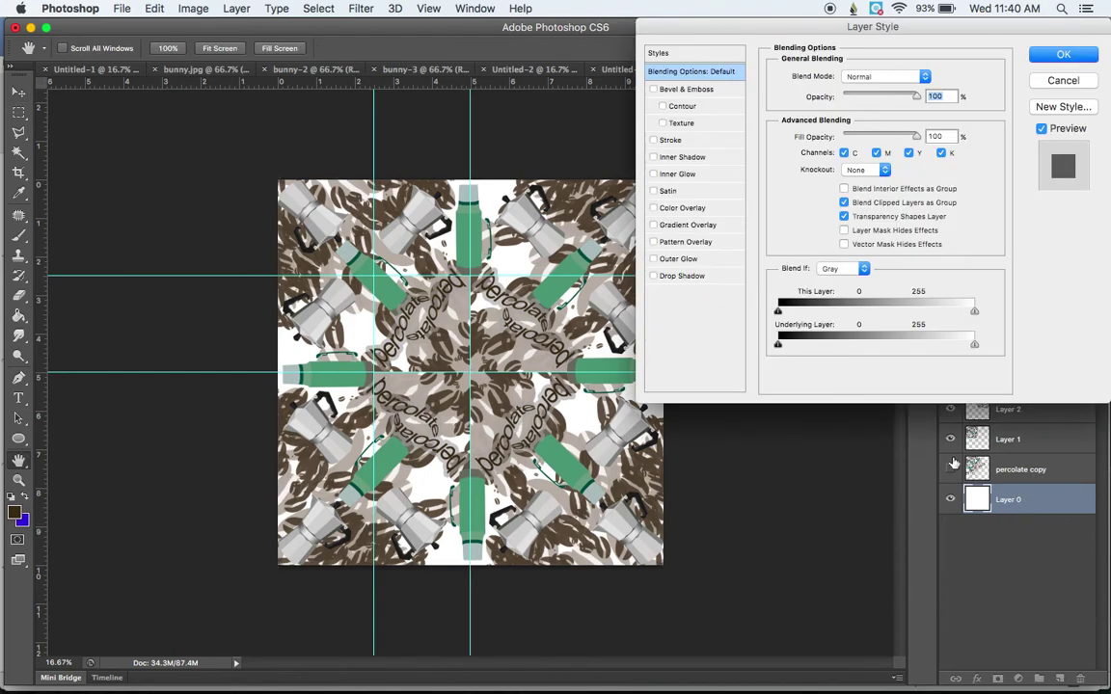
left_click(680, 226)
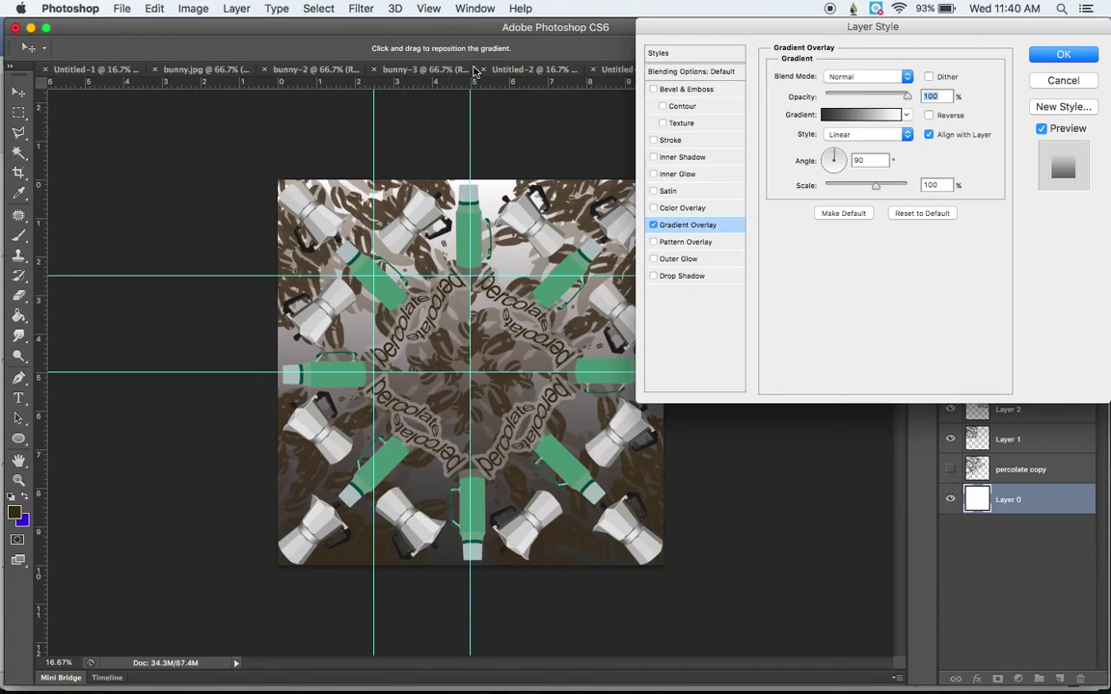
left_click(904, 116)
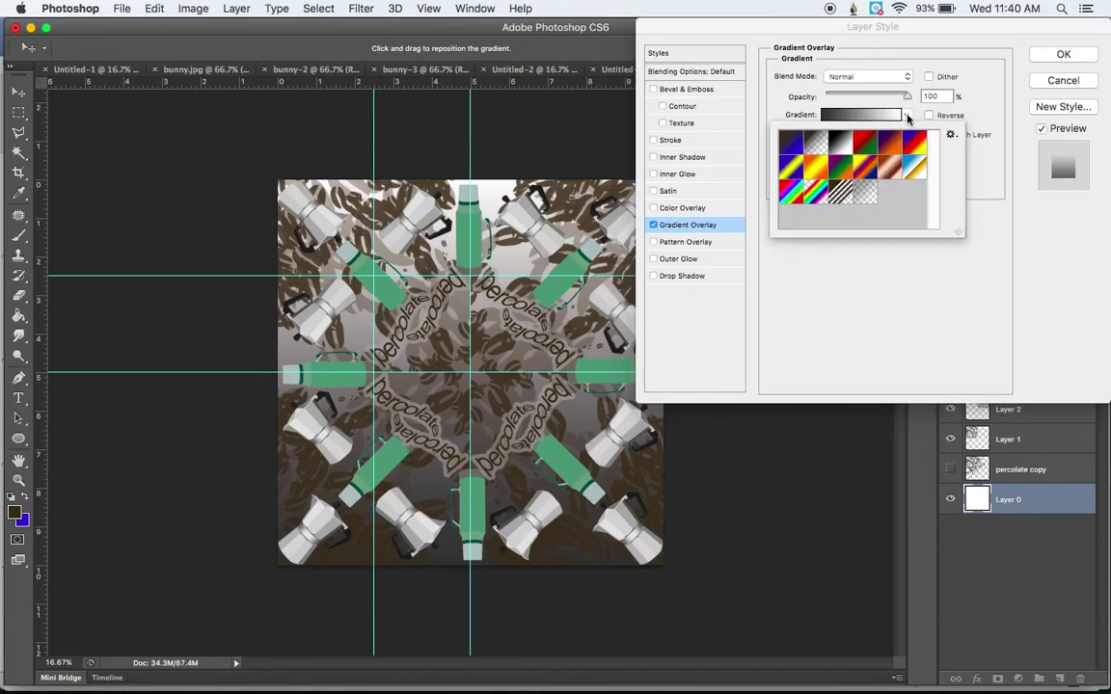
left_click(906, 116)
left_click(864, 135)
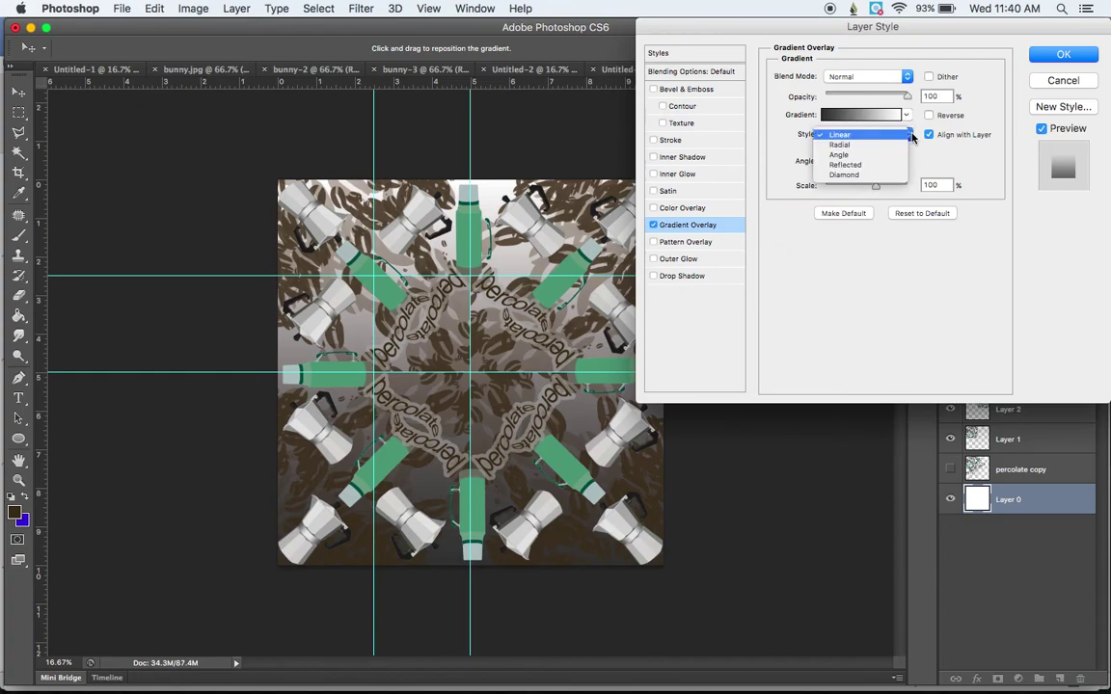
left_click(860, 144)
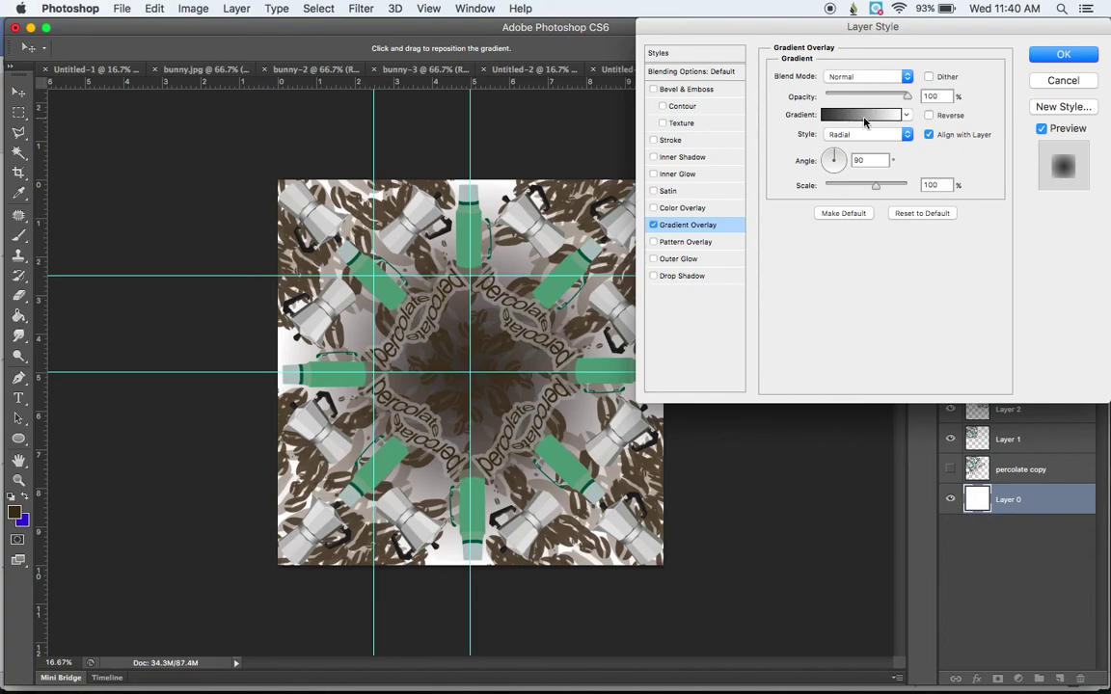
- Try the Copper preset for the overlay gradient, and move and narrow the Gradient Editor to uncover the artwork
left_click(864, 117)
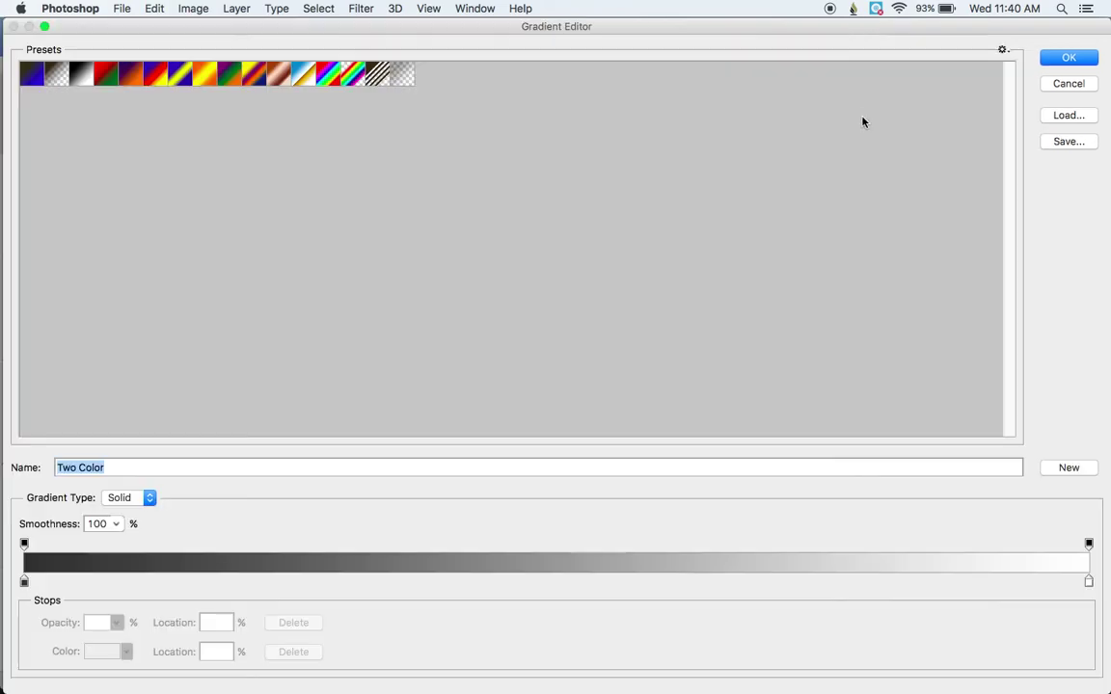
left_click(274, 77)
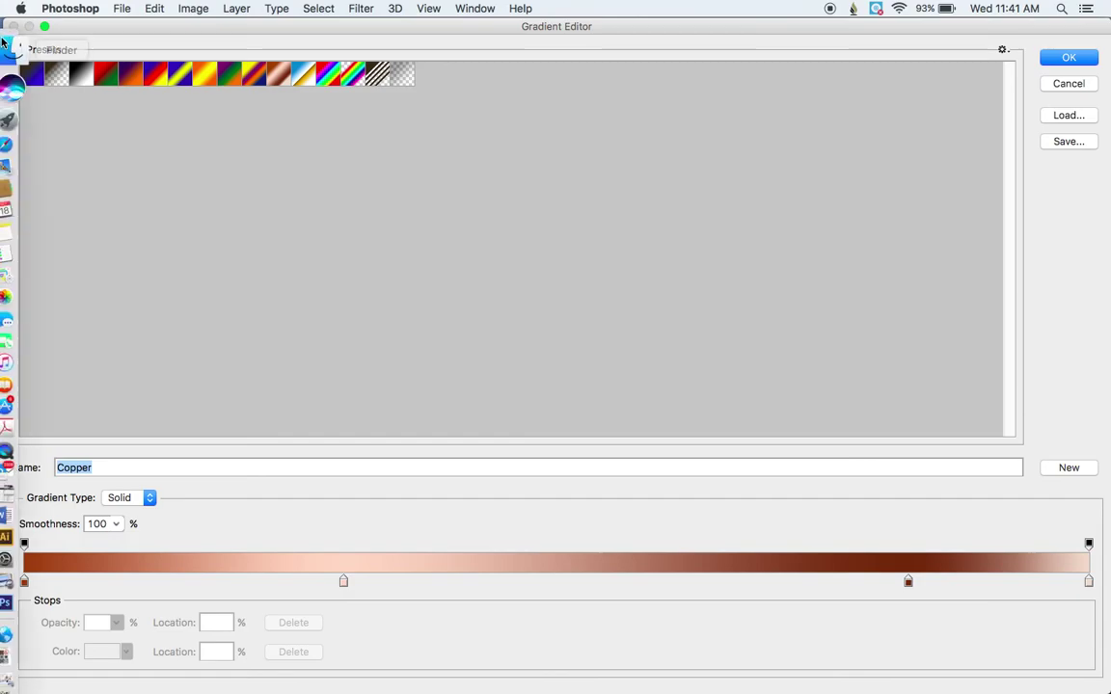
left_click_drag(89, 29, 622, 7)
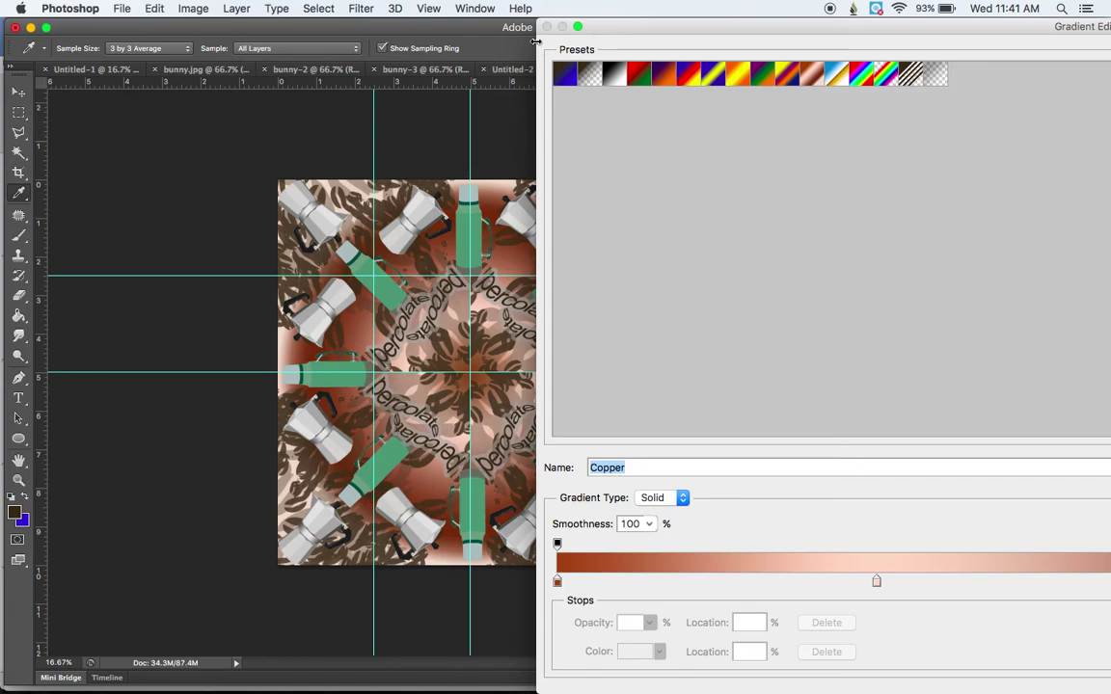
left_click_drag(535, 40, 742, 62)
left_click_drag(837, 34, 639, 22)
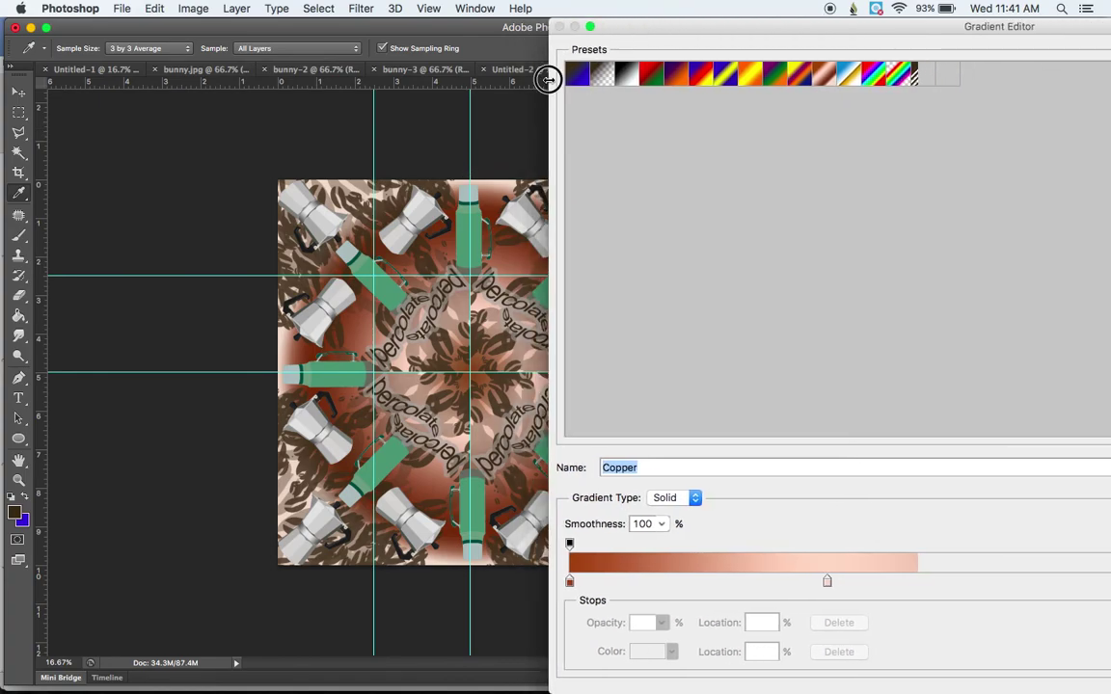
left_click_drag(549, 79, 713, 72)
left_click_drag(873, 30, 669, 20)
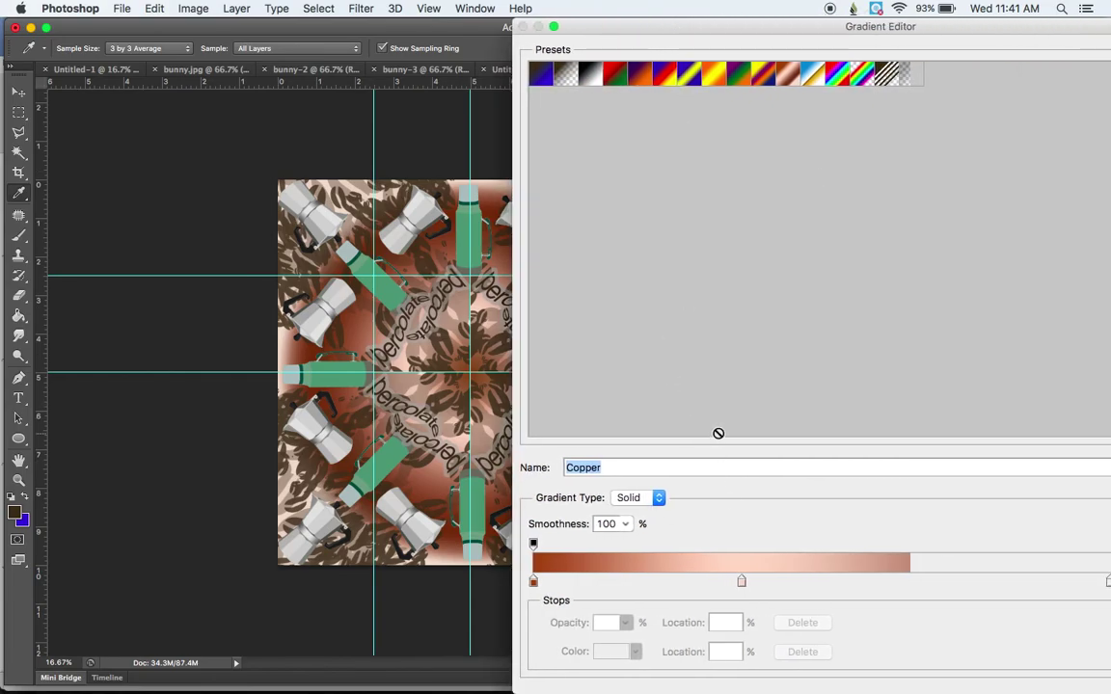
- Choose the "Violet, Orange" gradient preset and narrow and reposition the Gradient Editor until its confirmation controls are in view
left_click(641, 77)
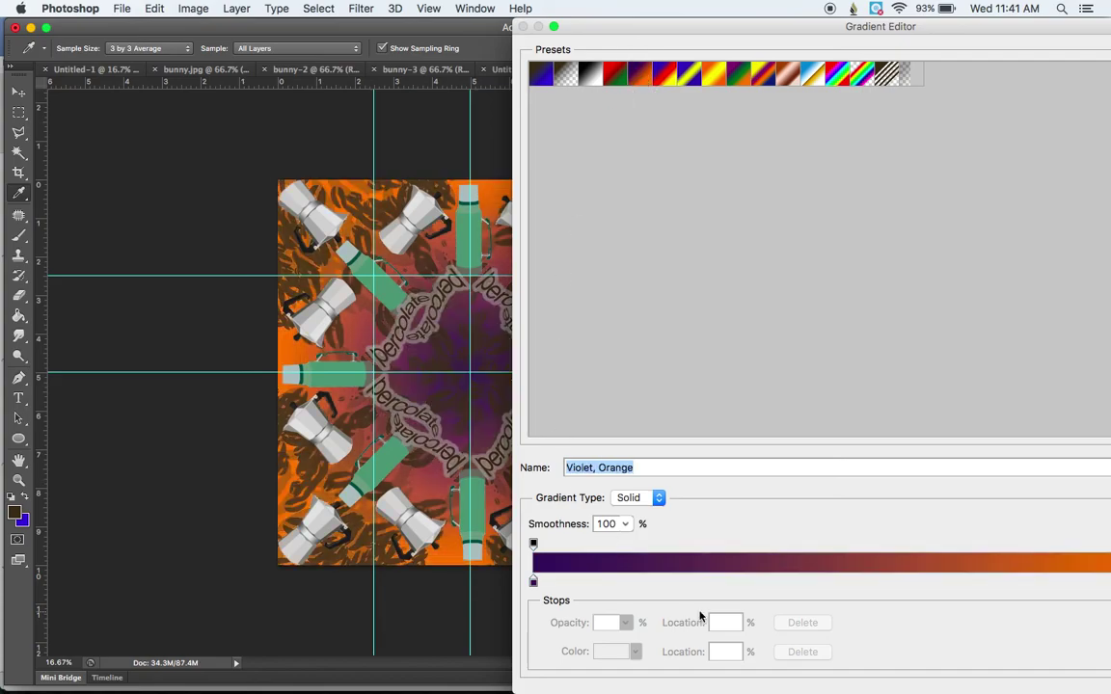
left_click_drag(511, 107, 807, 125)
left_click_drag(928, 21, 650, 20)
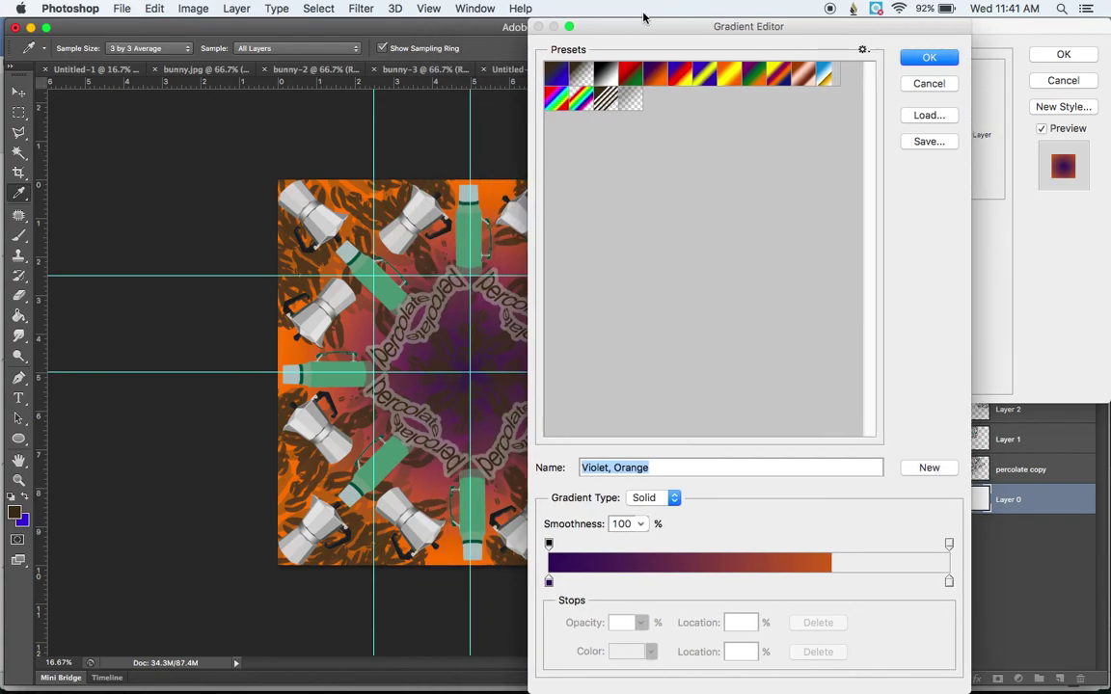
- Set the gradient's starting colour stop to the green 5e9072 sampled from a thermos in the artwork
left_click(549, 584)
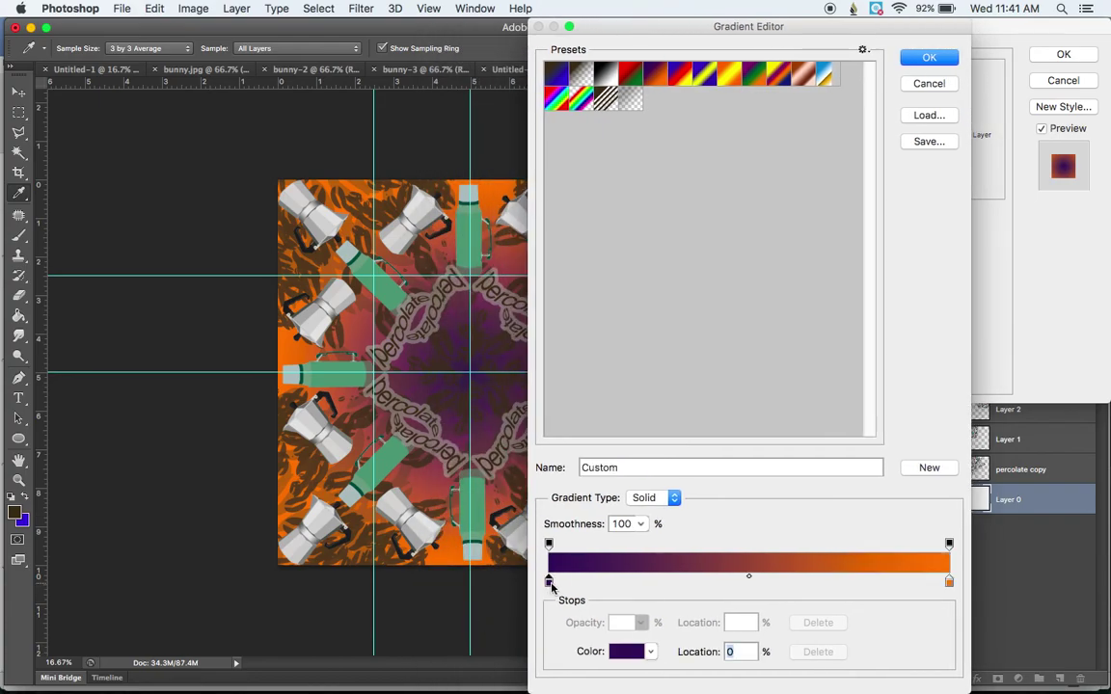
left_click(628, 659)
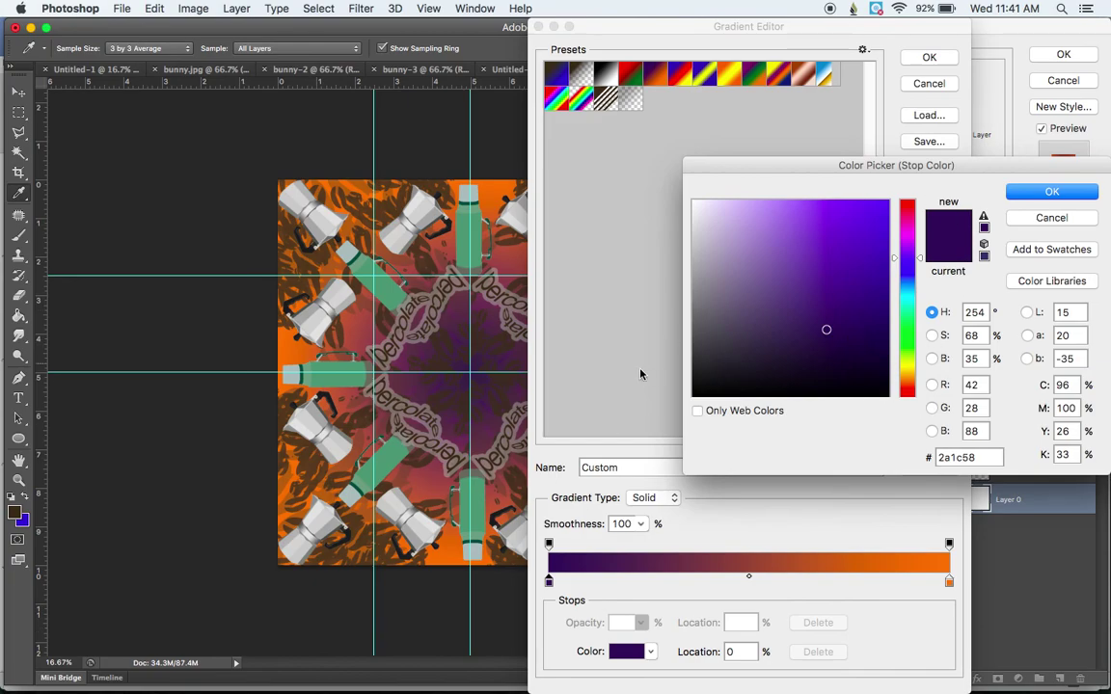
left_click(350, 258)
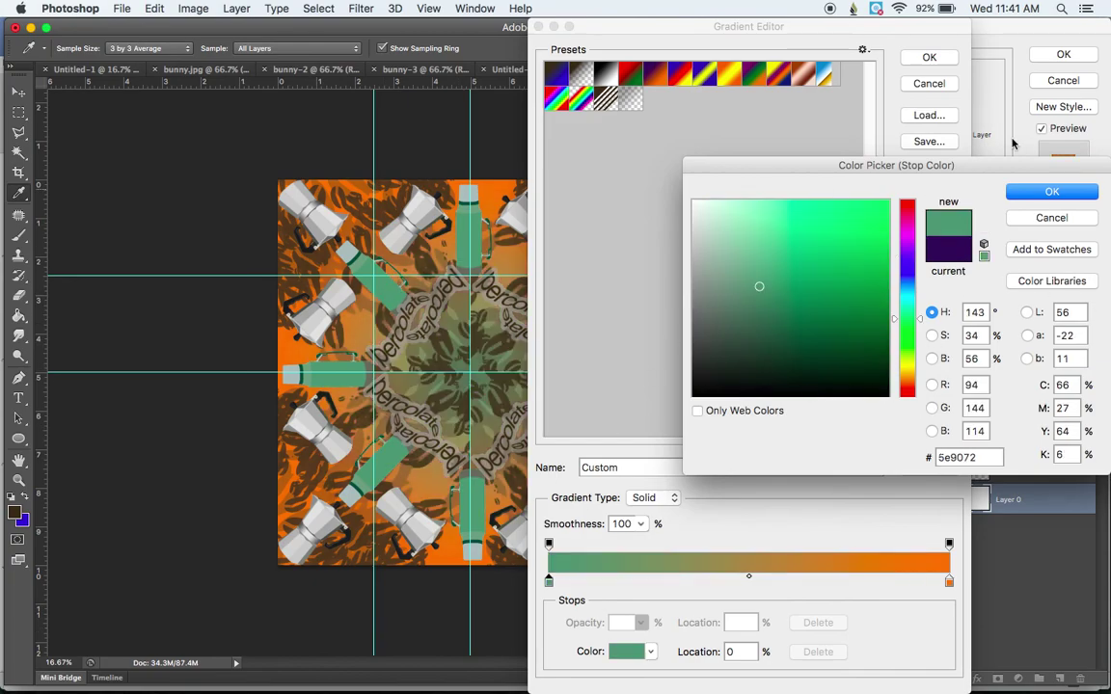
left_click(1051, 193)
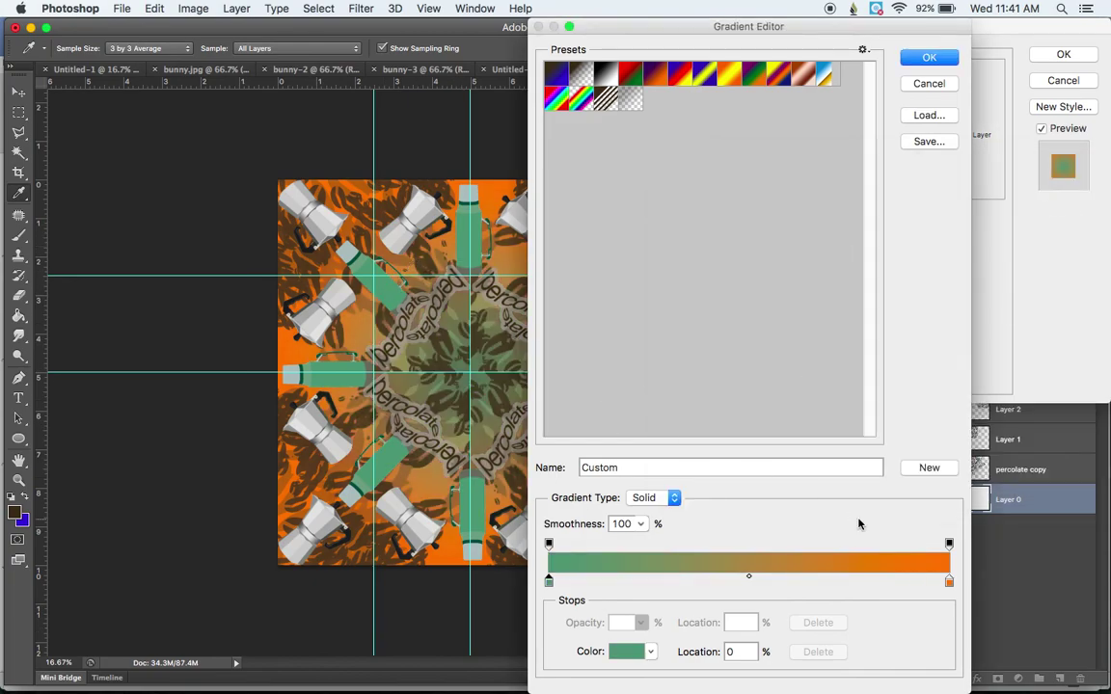
- Set the gradient's end colour stop at 100% to the medium grey 8c8a89
left_click(949, 581)
left_click(628, 654)
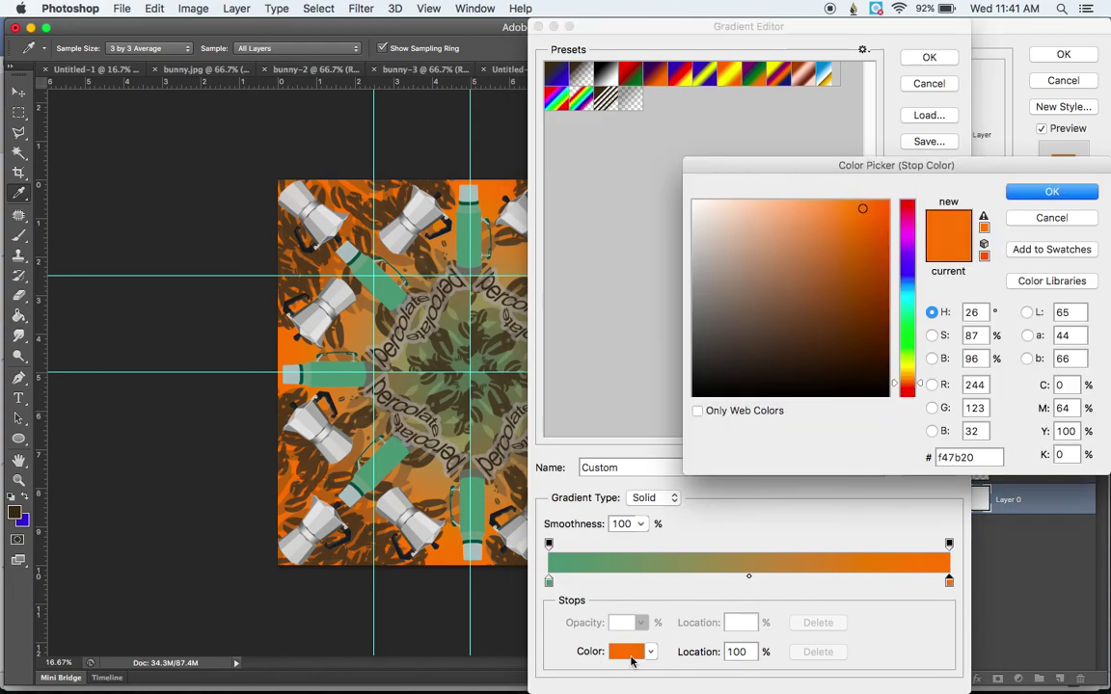
left_click(692, 353)
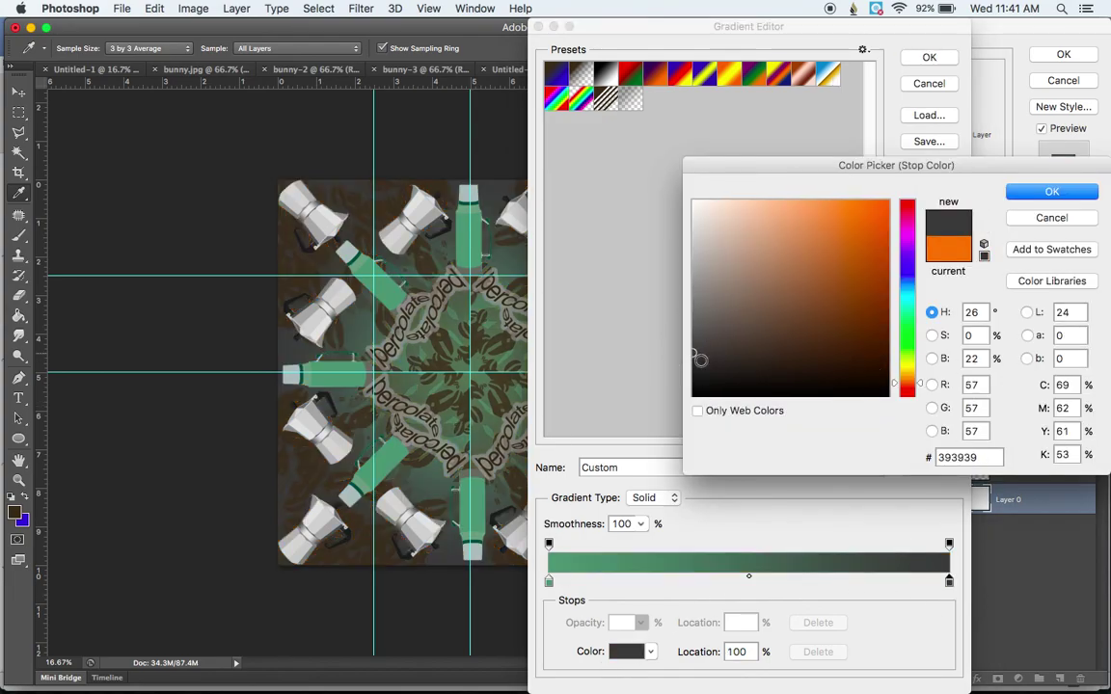
left_click(696, 286)
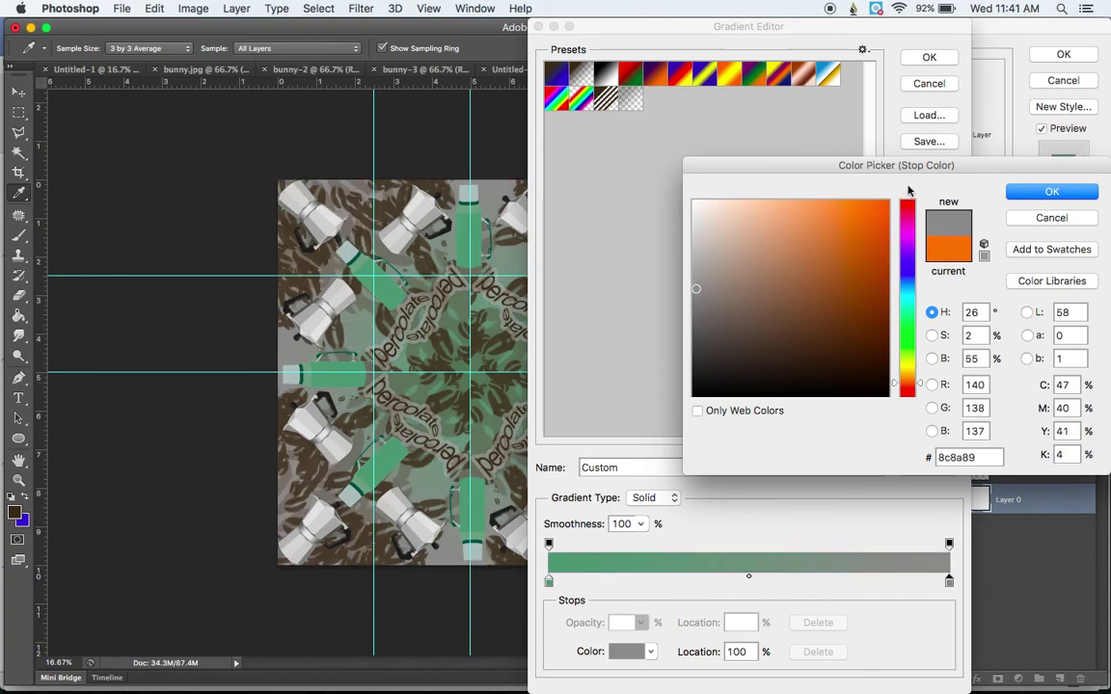
left_click(1075, 195)
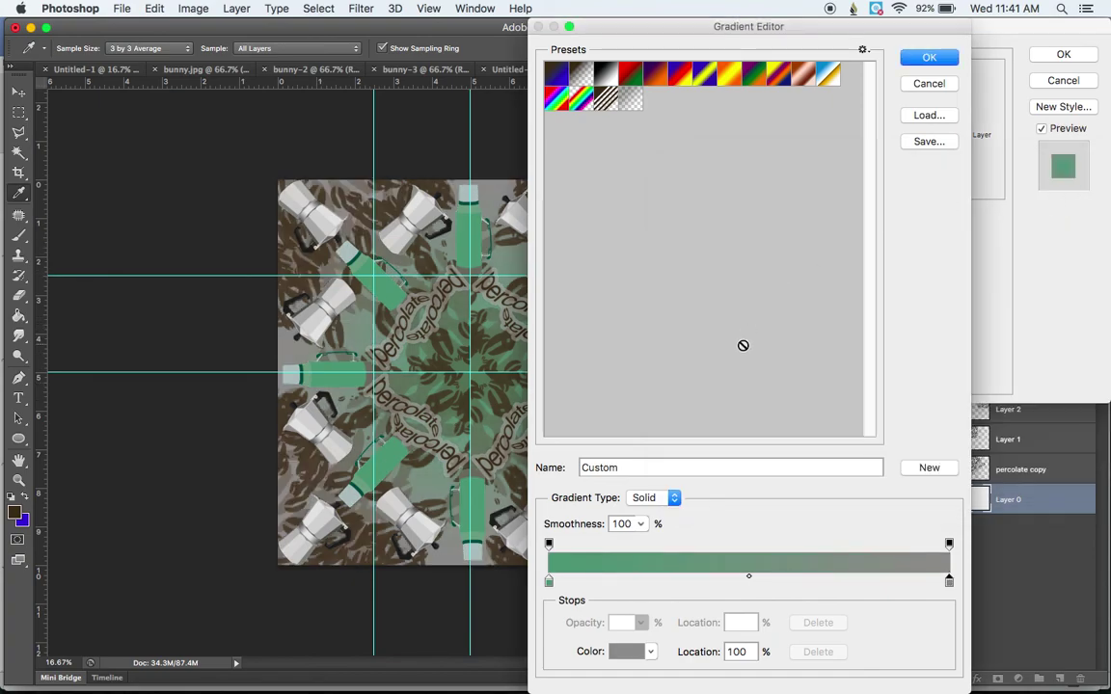
- Apply the custom green-to-grey Gradient Overlay to Layer 0 and hide the guides
left_click(927, 56)
left_click(1062, 55)
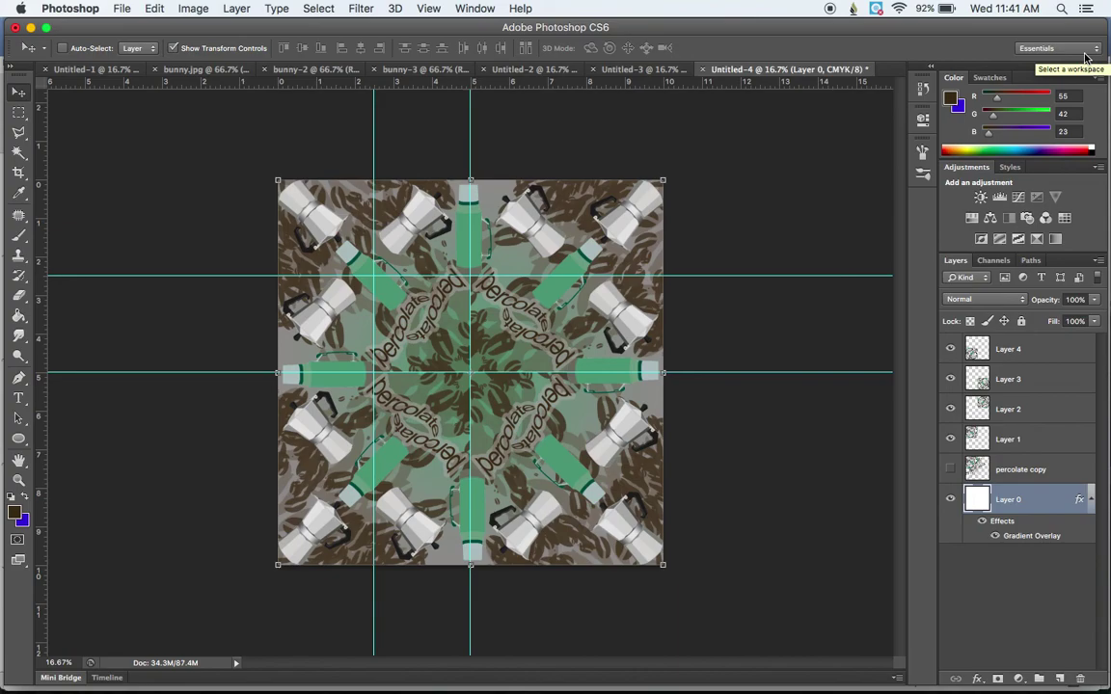
key("super+semicolon")
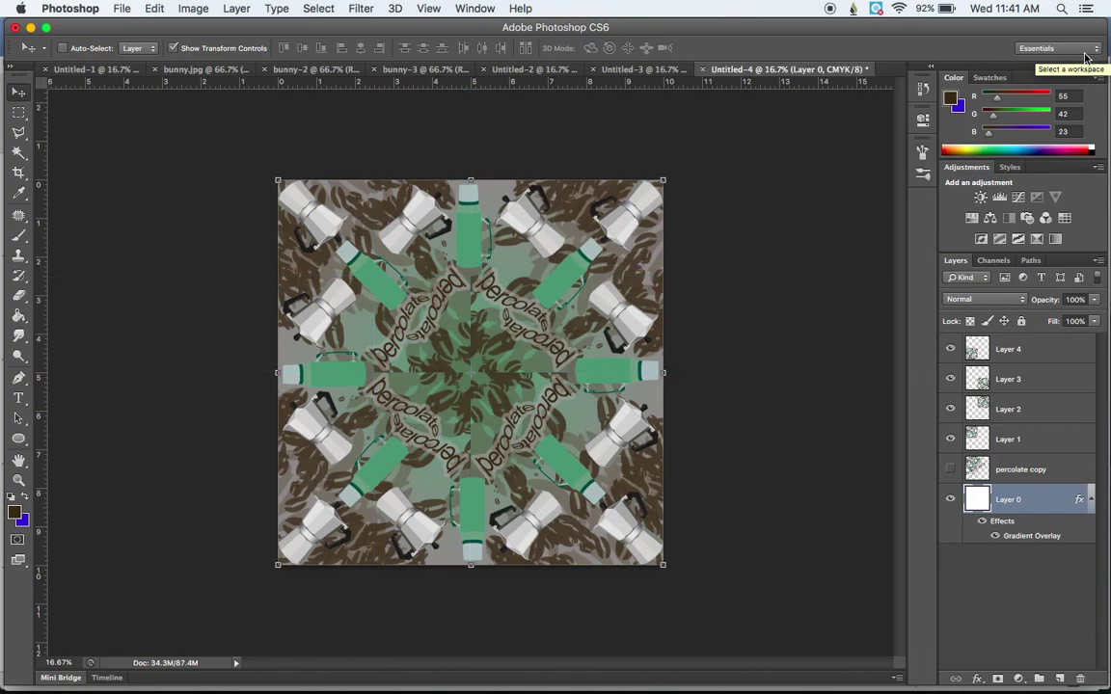